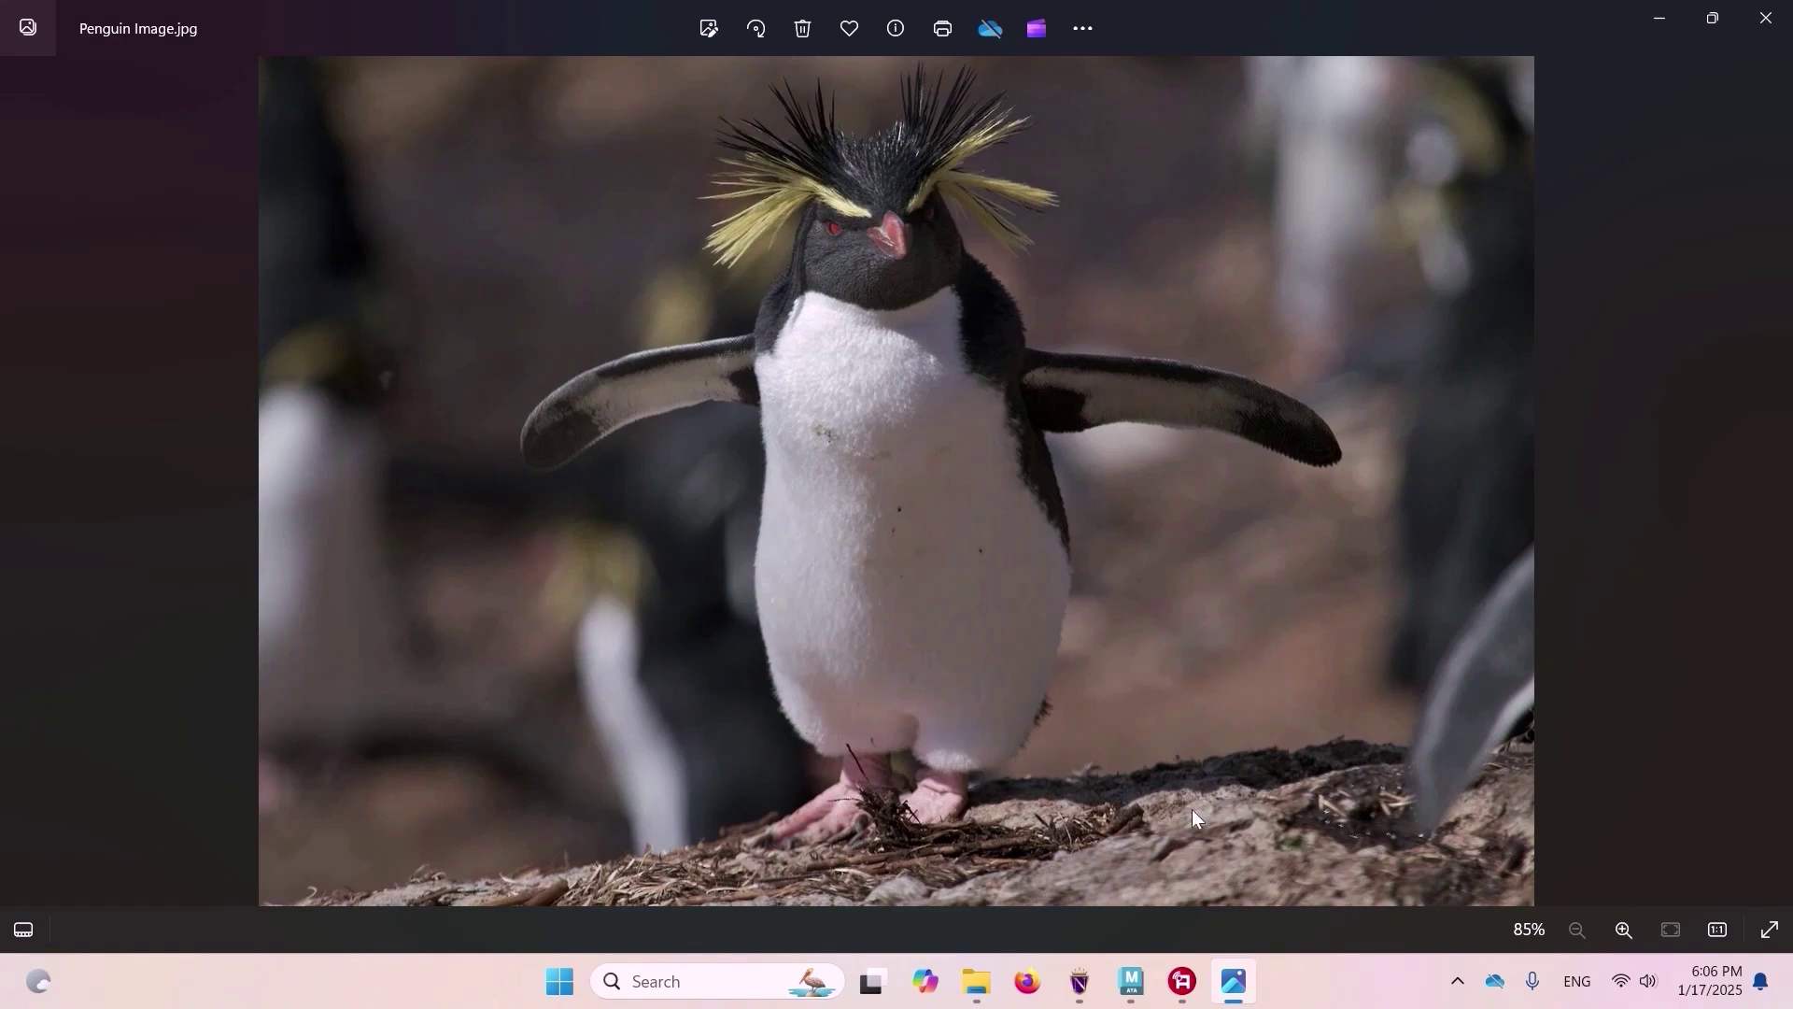
# Step: Select pCube1 and set its Subdivisions Height to 5, checking the penguin reference photo
pyautogui.click(1129, 978)
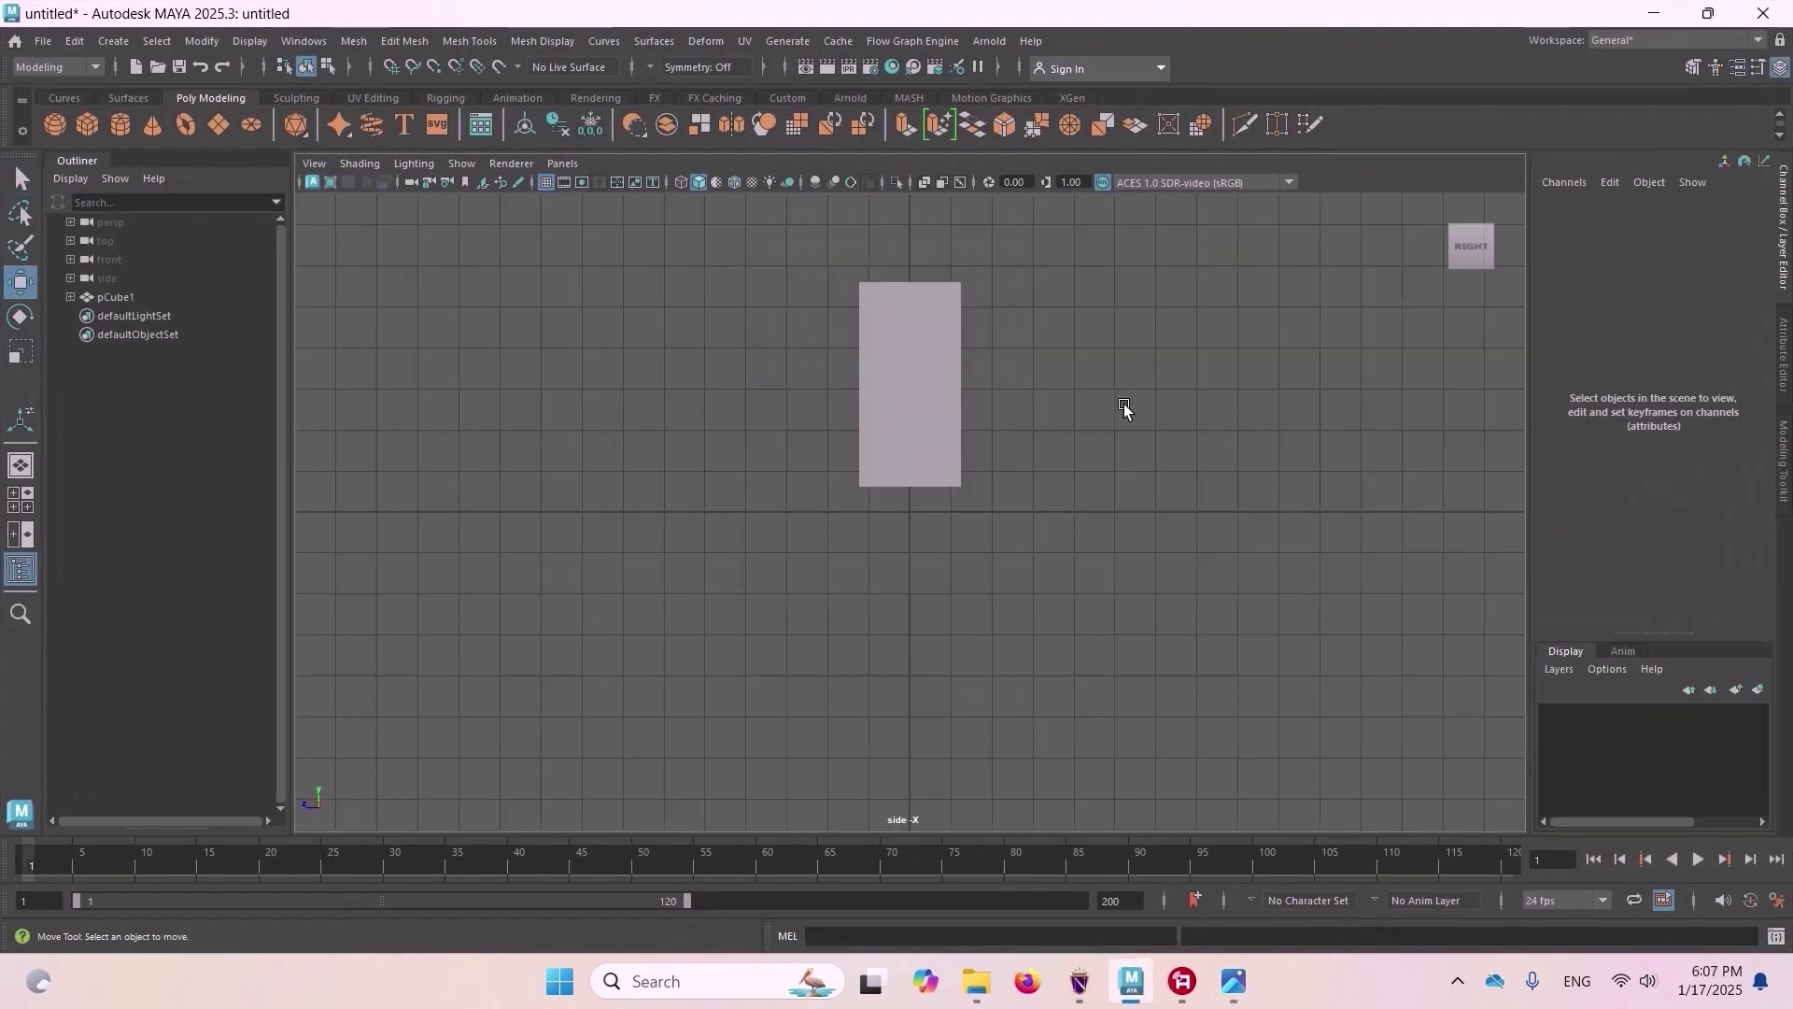
pyautogui.hotkey('alt', 'Tab')
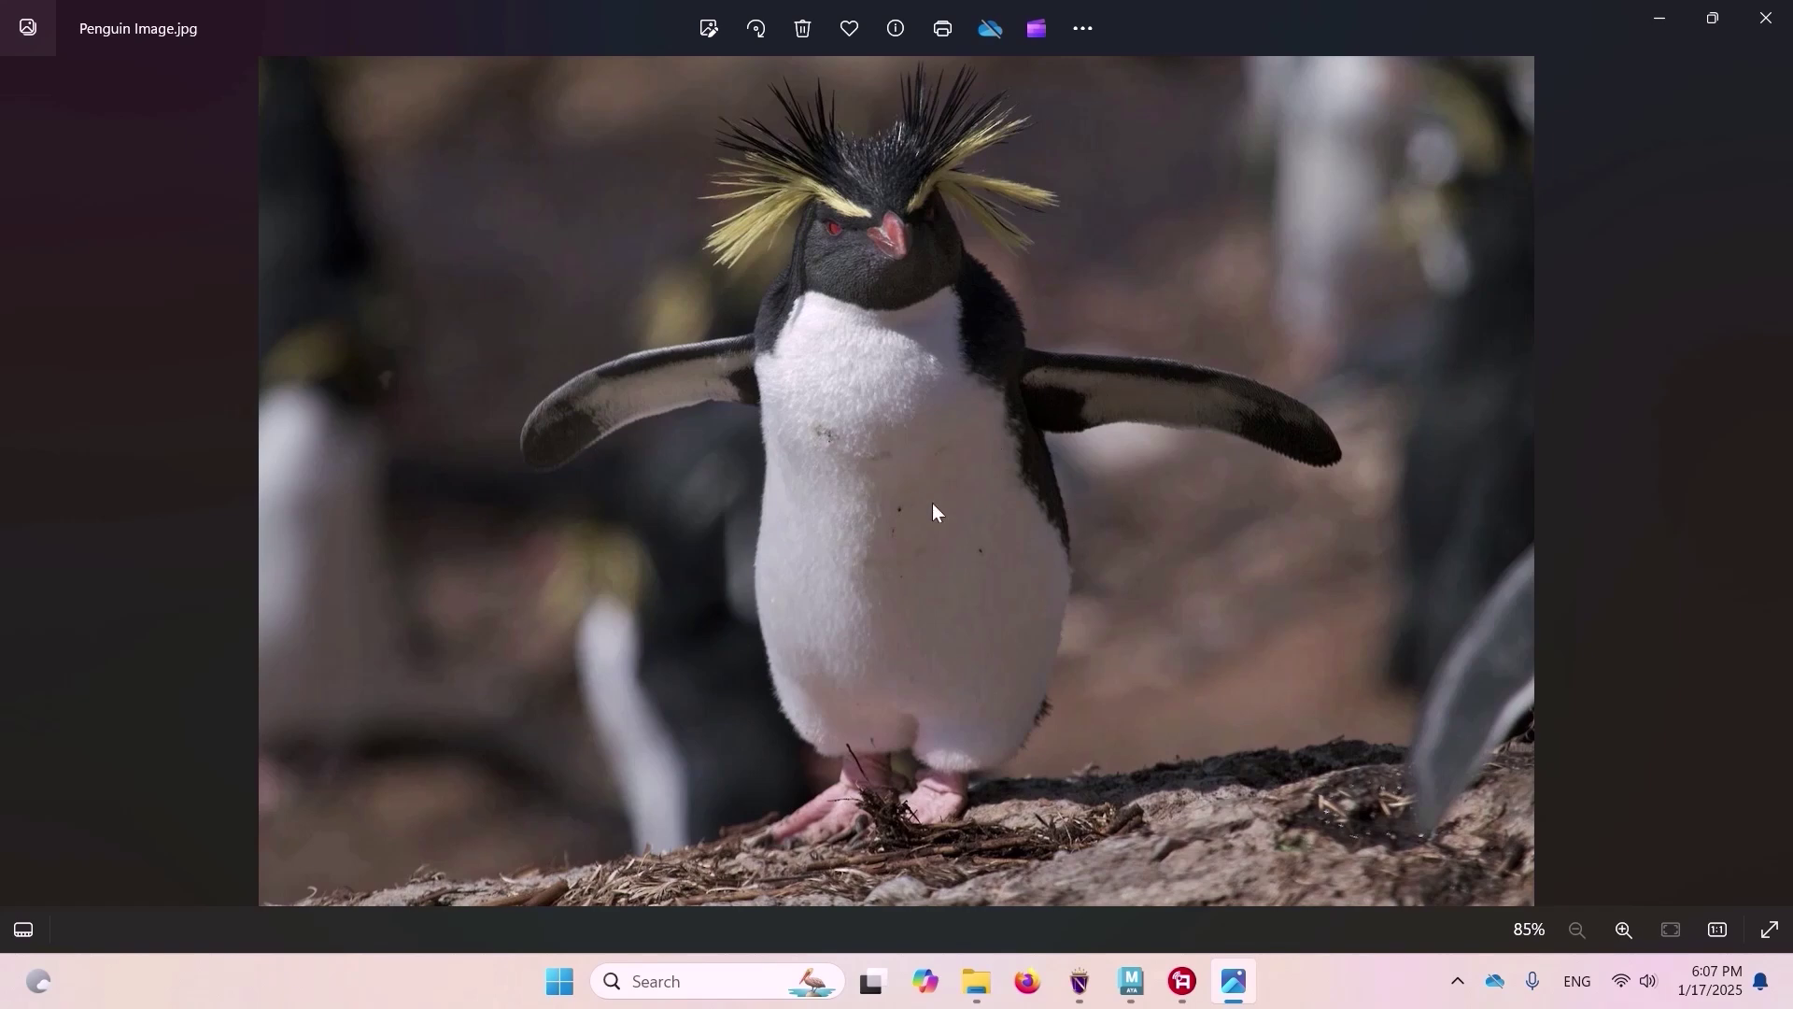
pyautogui.hotkey('alt', 'Tab')
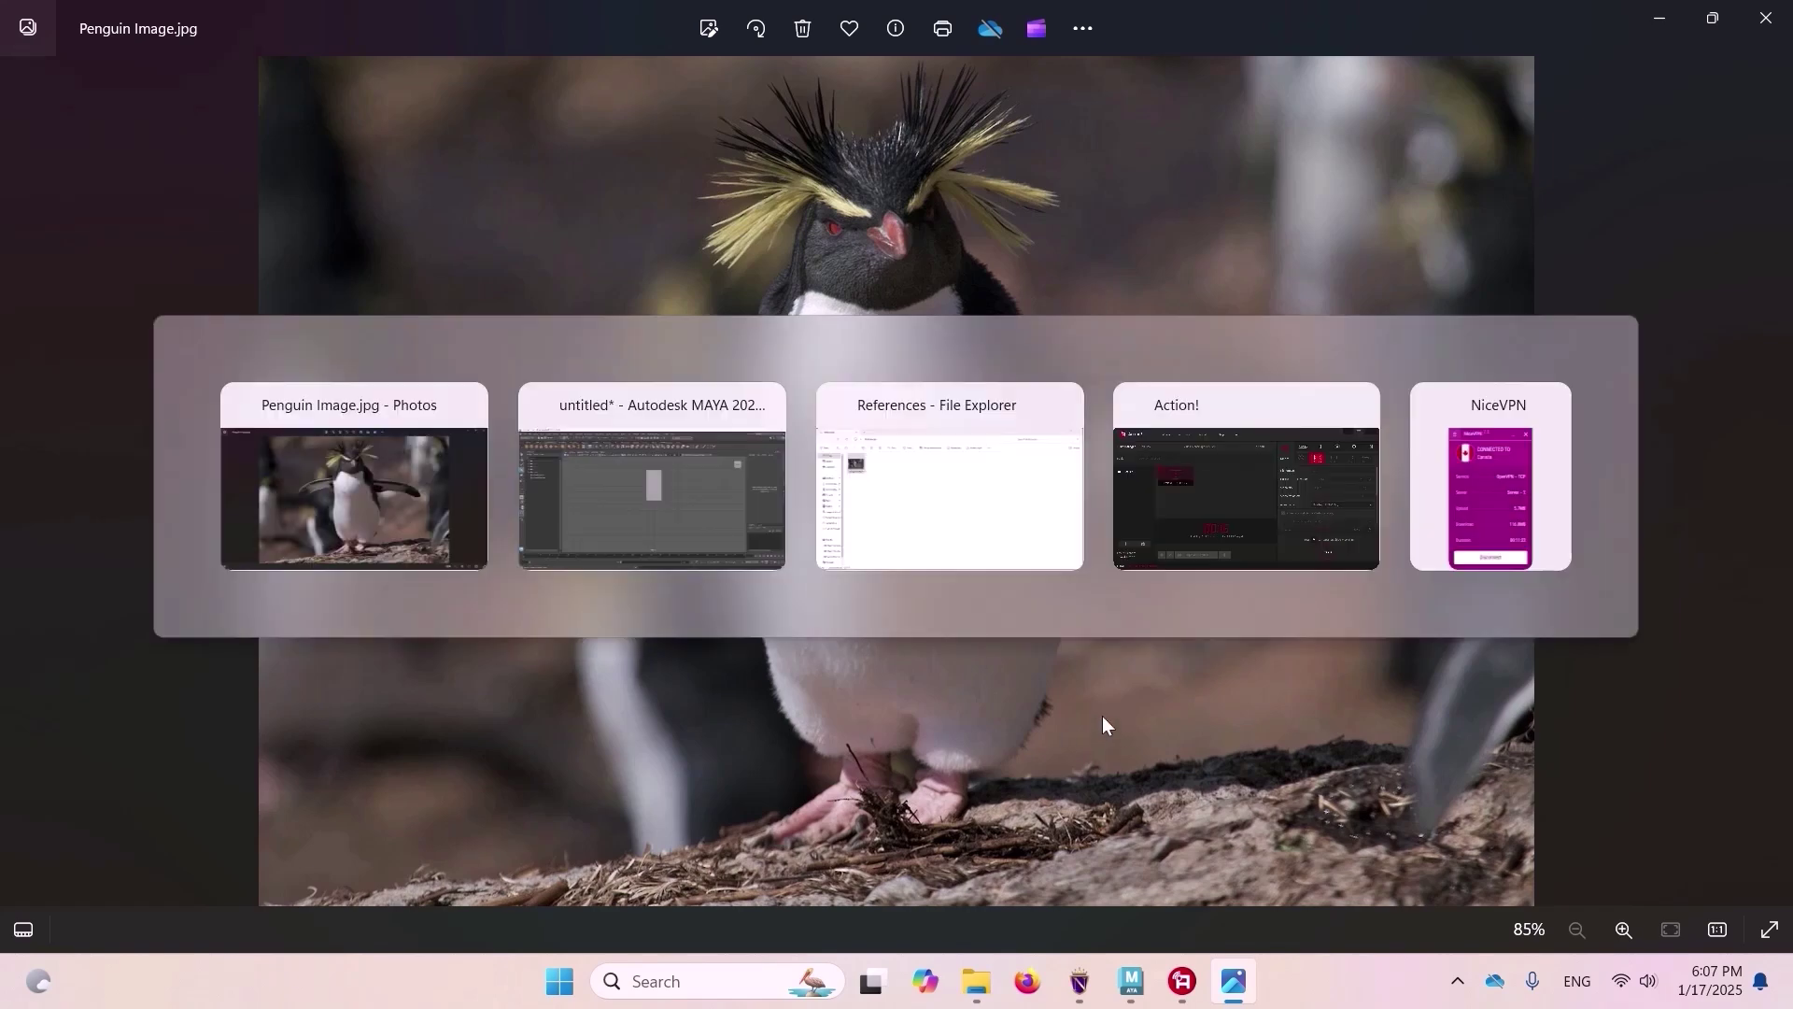
pyautogui.click(945, 408)
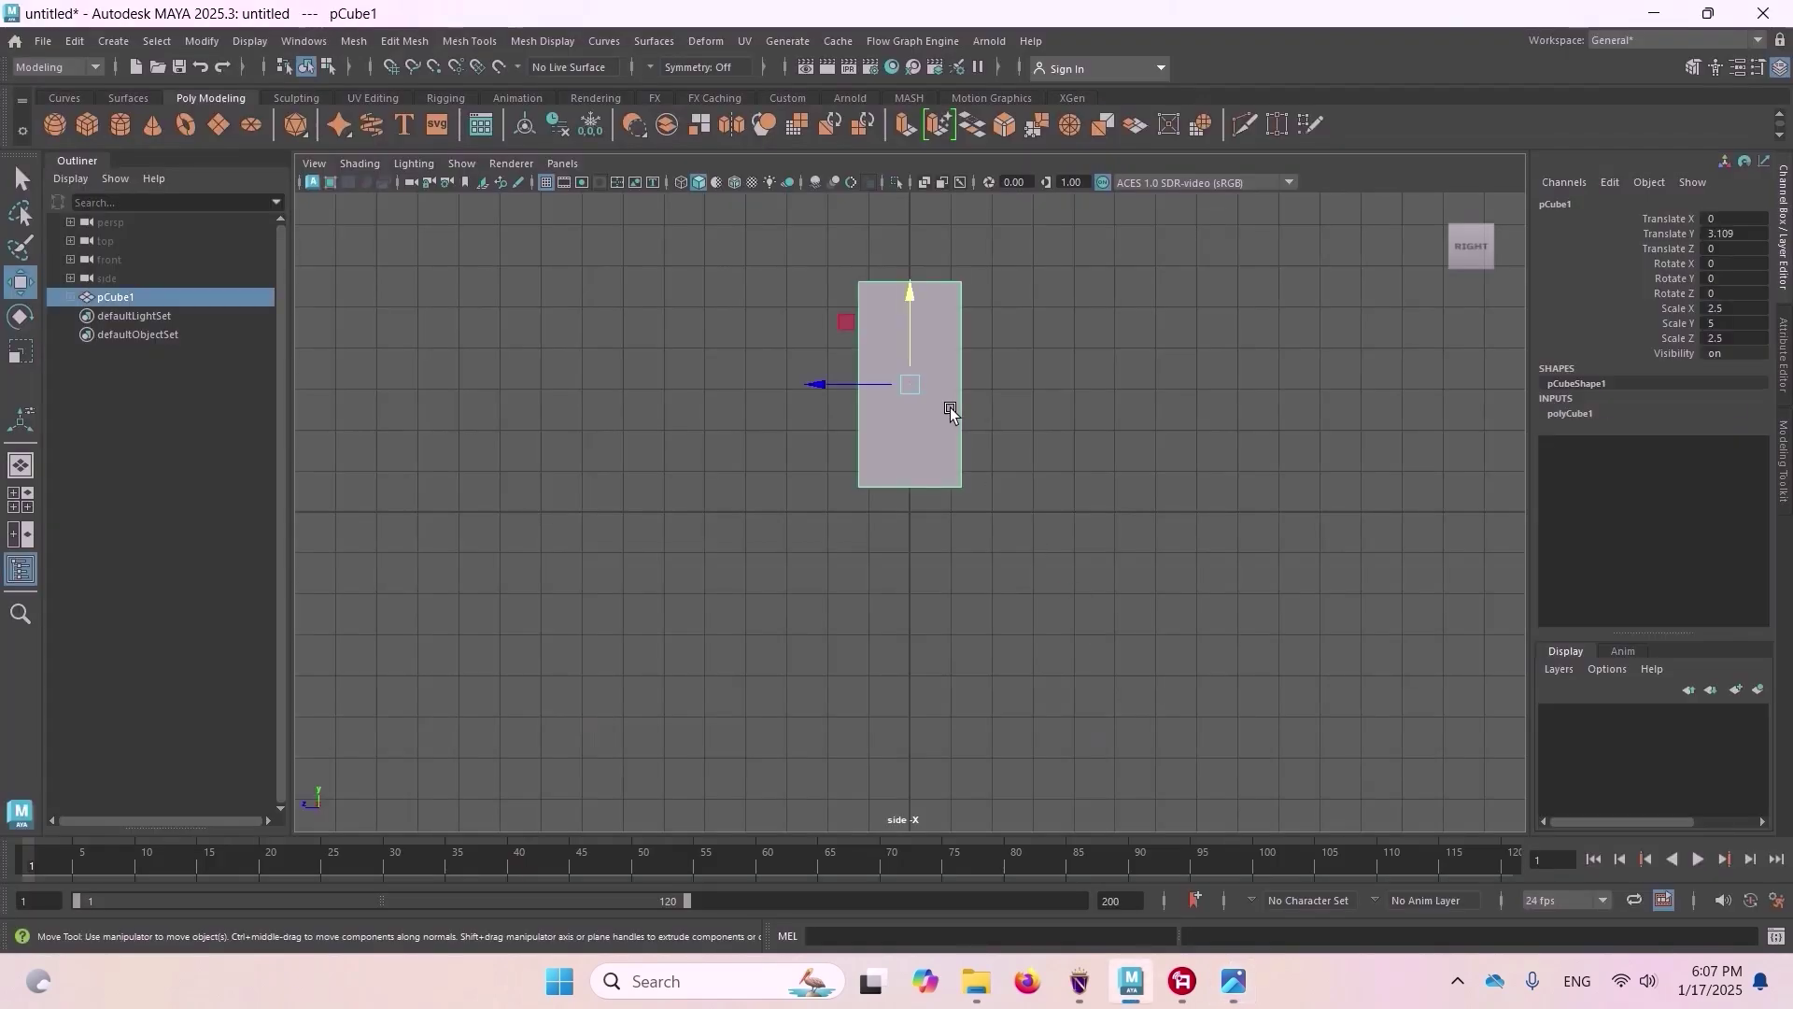
pyautogui.click(1577, 417)
pyautogui.click(1235, 983)
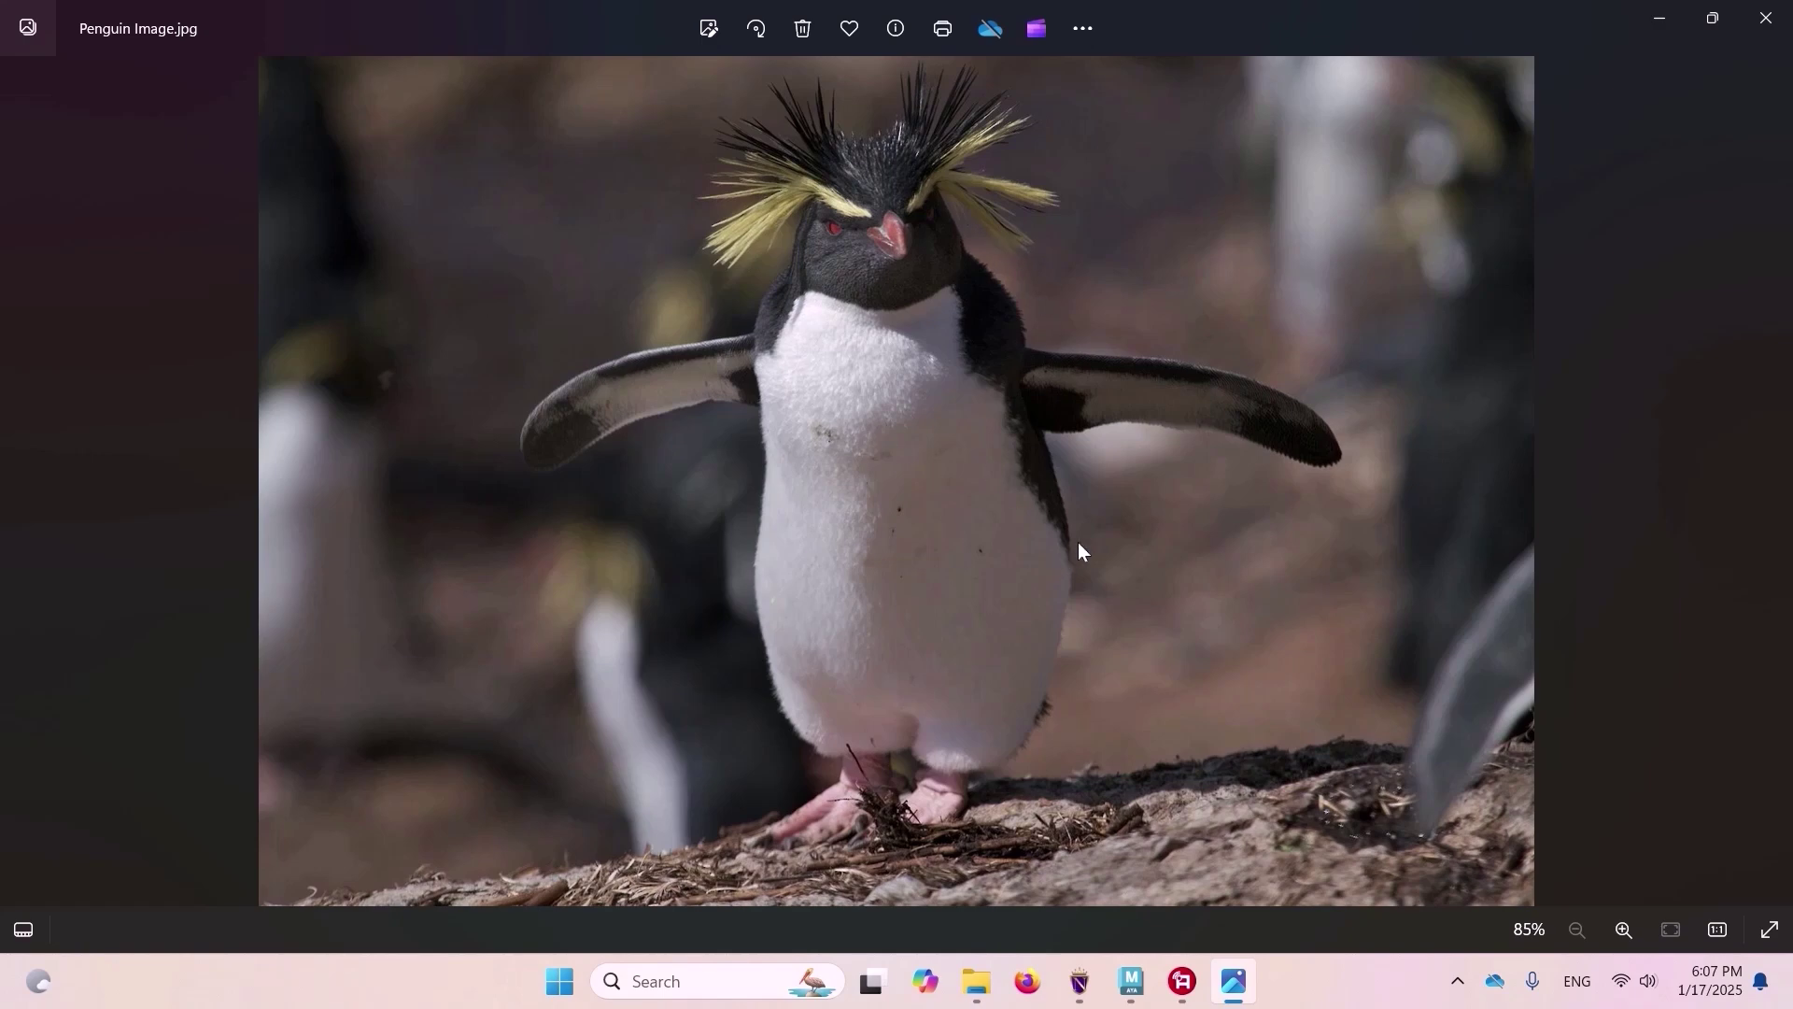
pyautogui.click(1132, 981)
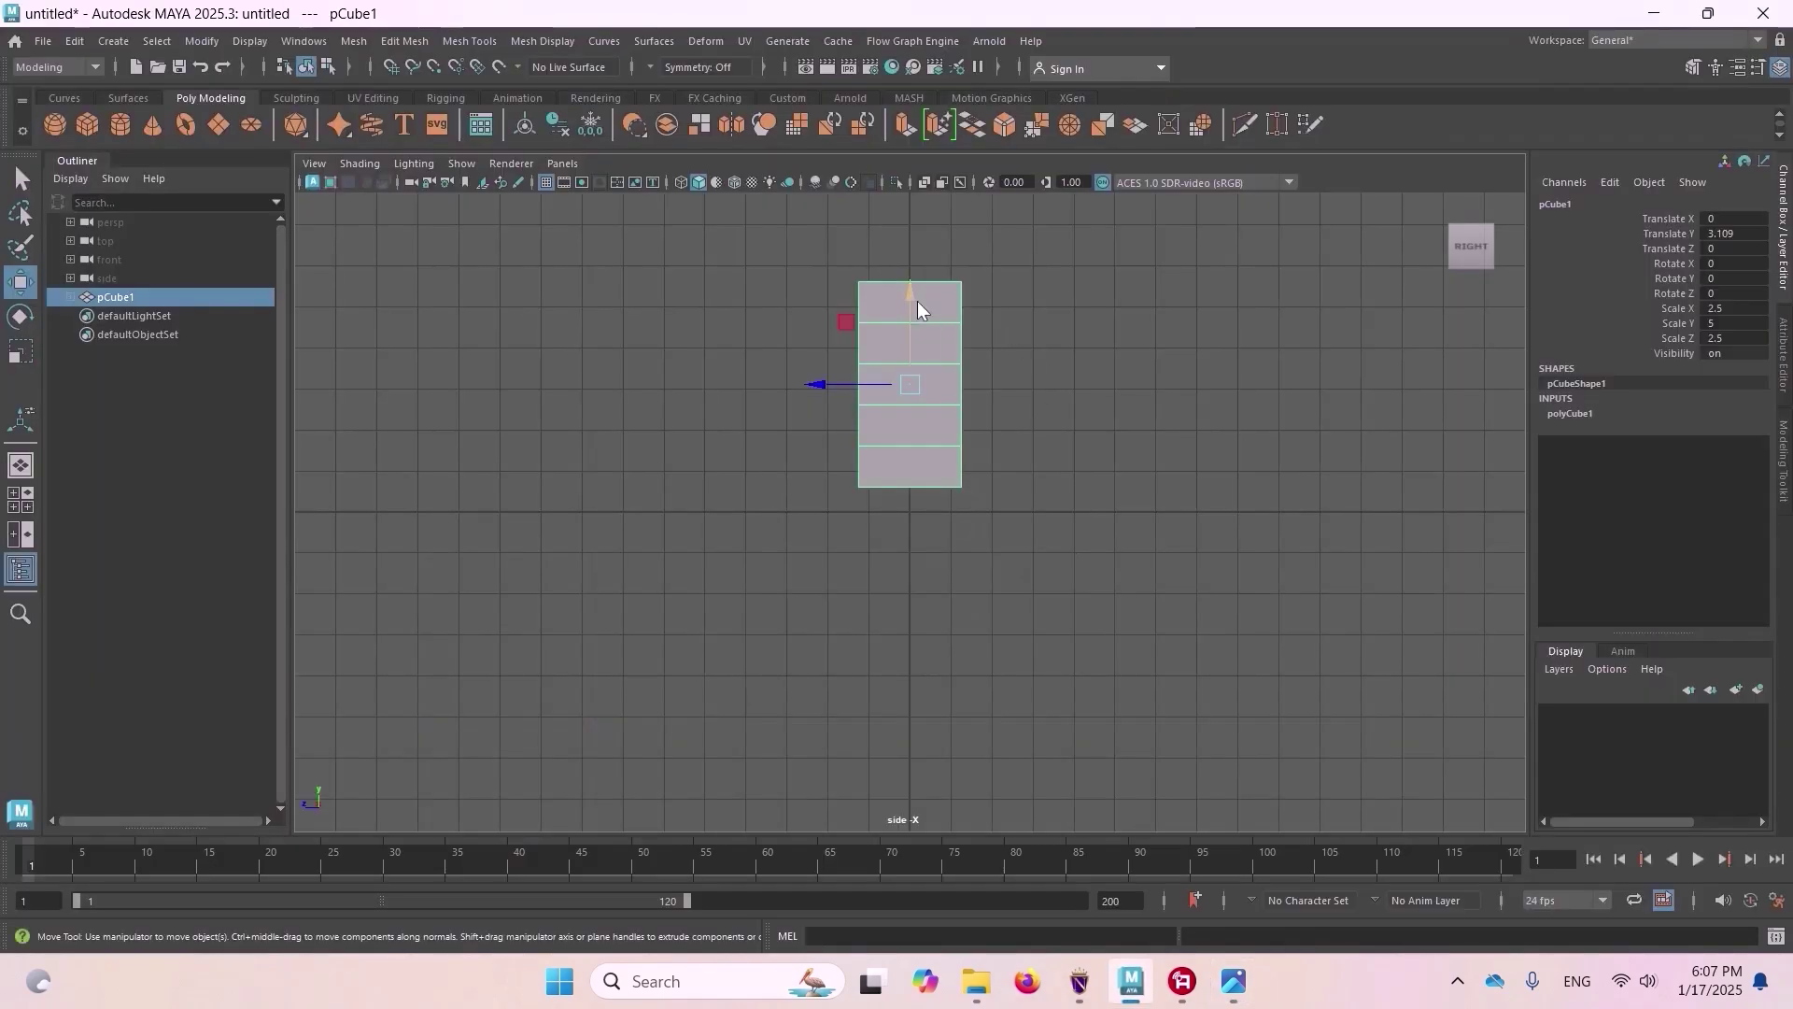
# Step: Scale the top two vertex rows inward to taper a head, then return to the penguin photo
pyautogui.moveTo(918, 300); pyautogui.dragTo(853, 293, button='right')
pyautogui.moveTo(990, 245); pyautogui.dragTo(890, 310)
pyautogui.press('r')
pyautogui.click(1034, 339)
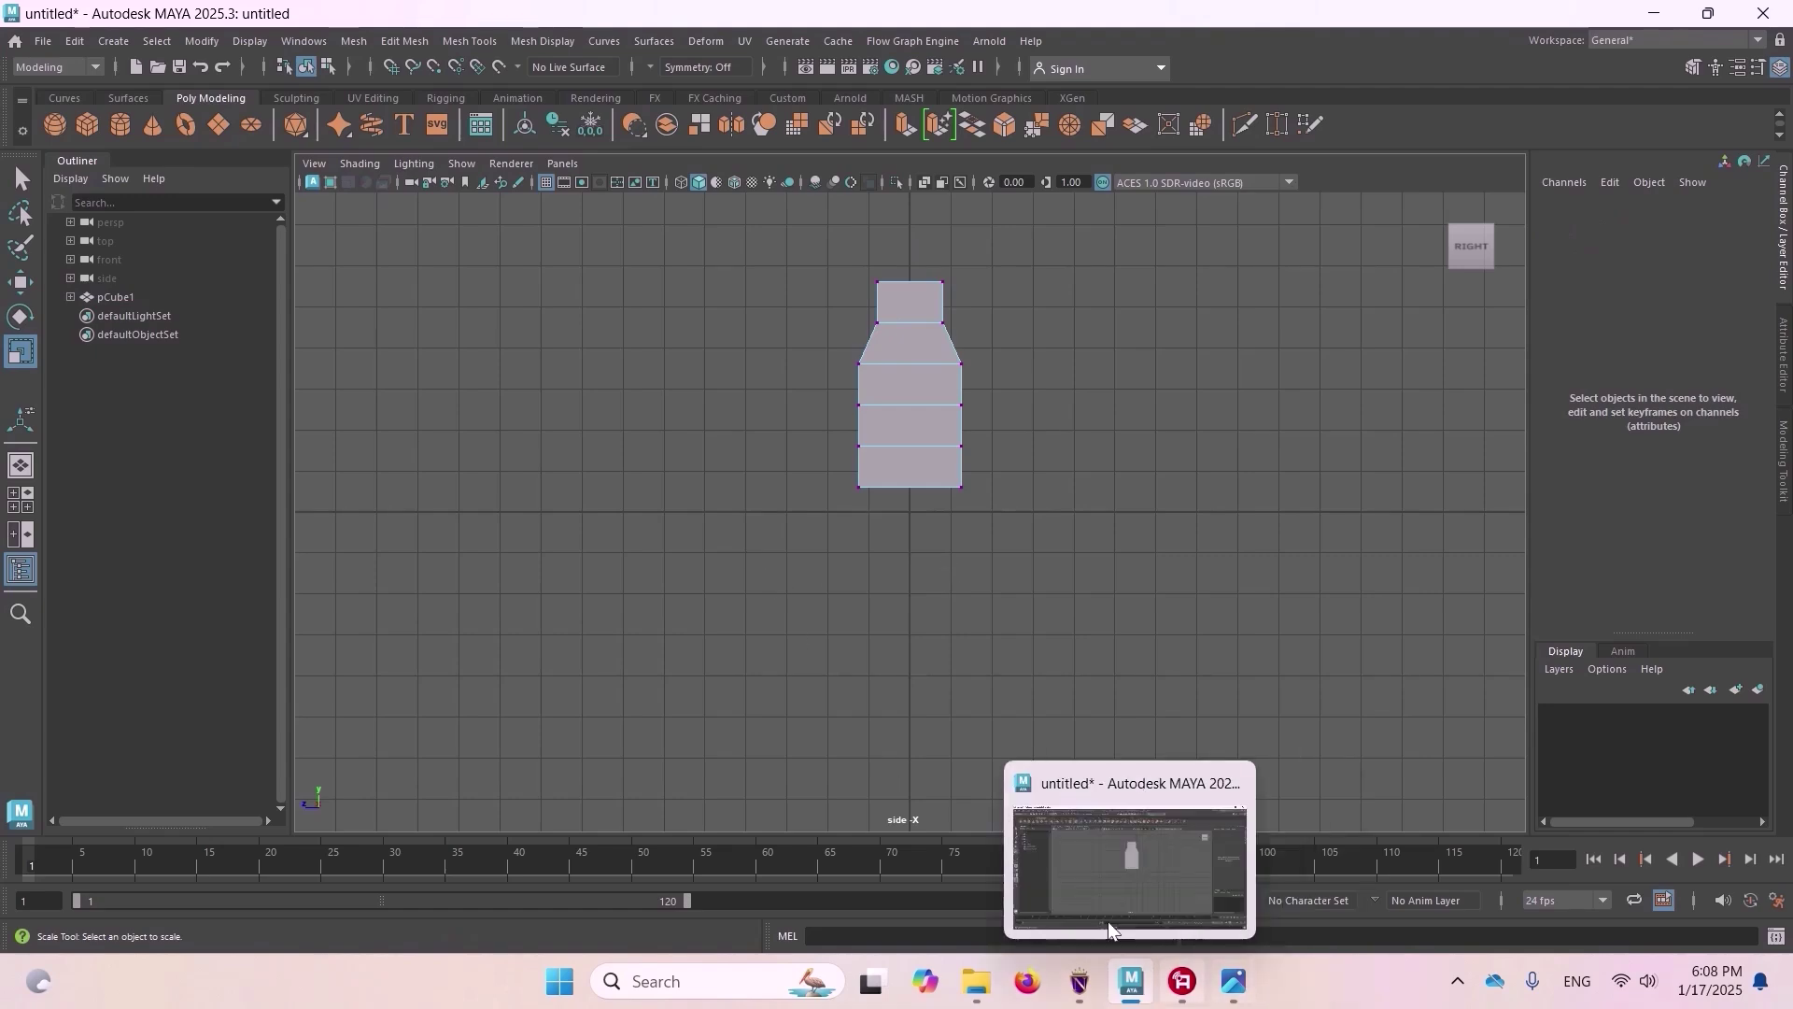
pyautogui.hotkey('alt', 'Tab')
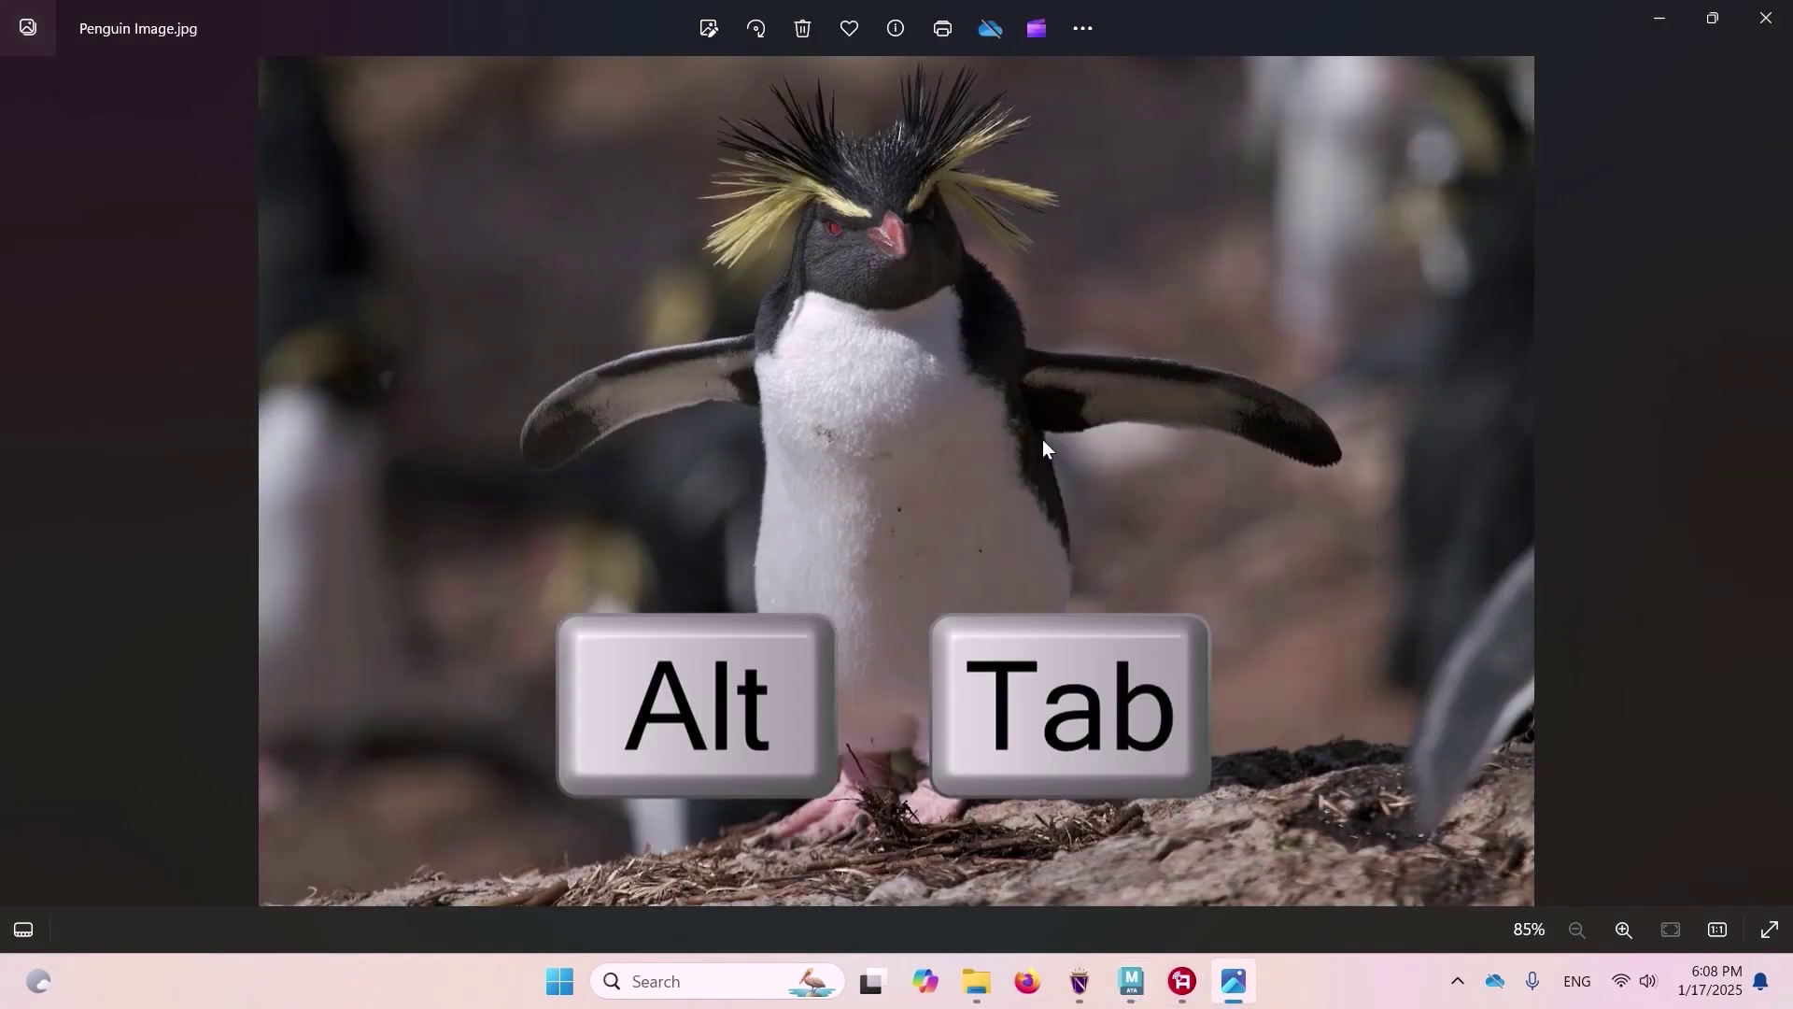
pyautogui.hotkey('alt', 'Tab')
pyautogui.hotkey('alt', 'Tab')
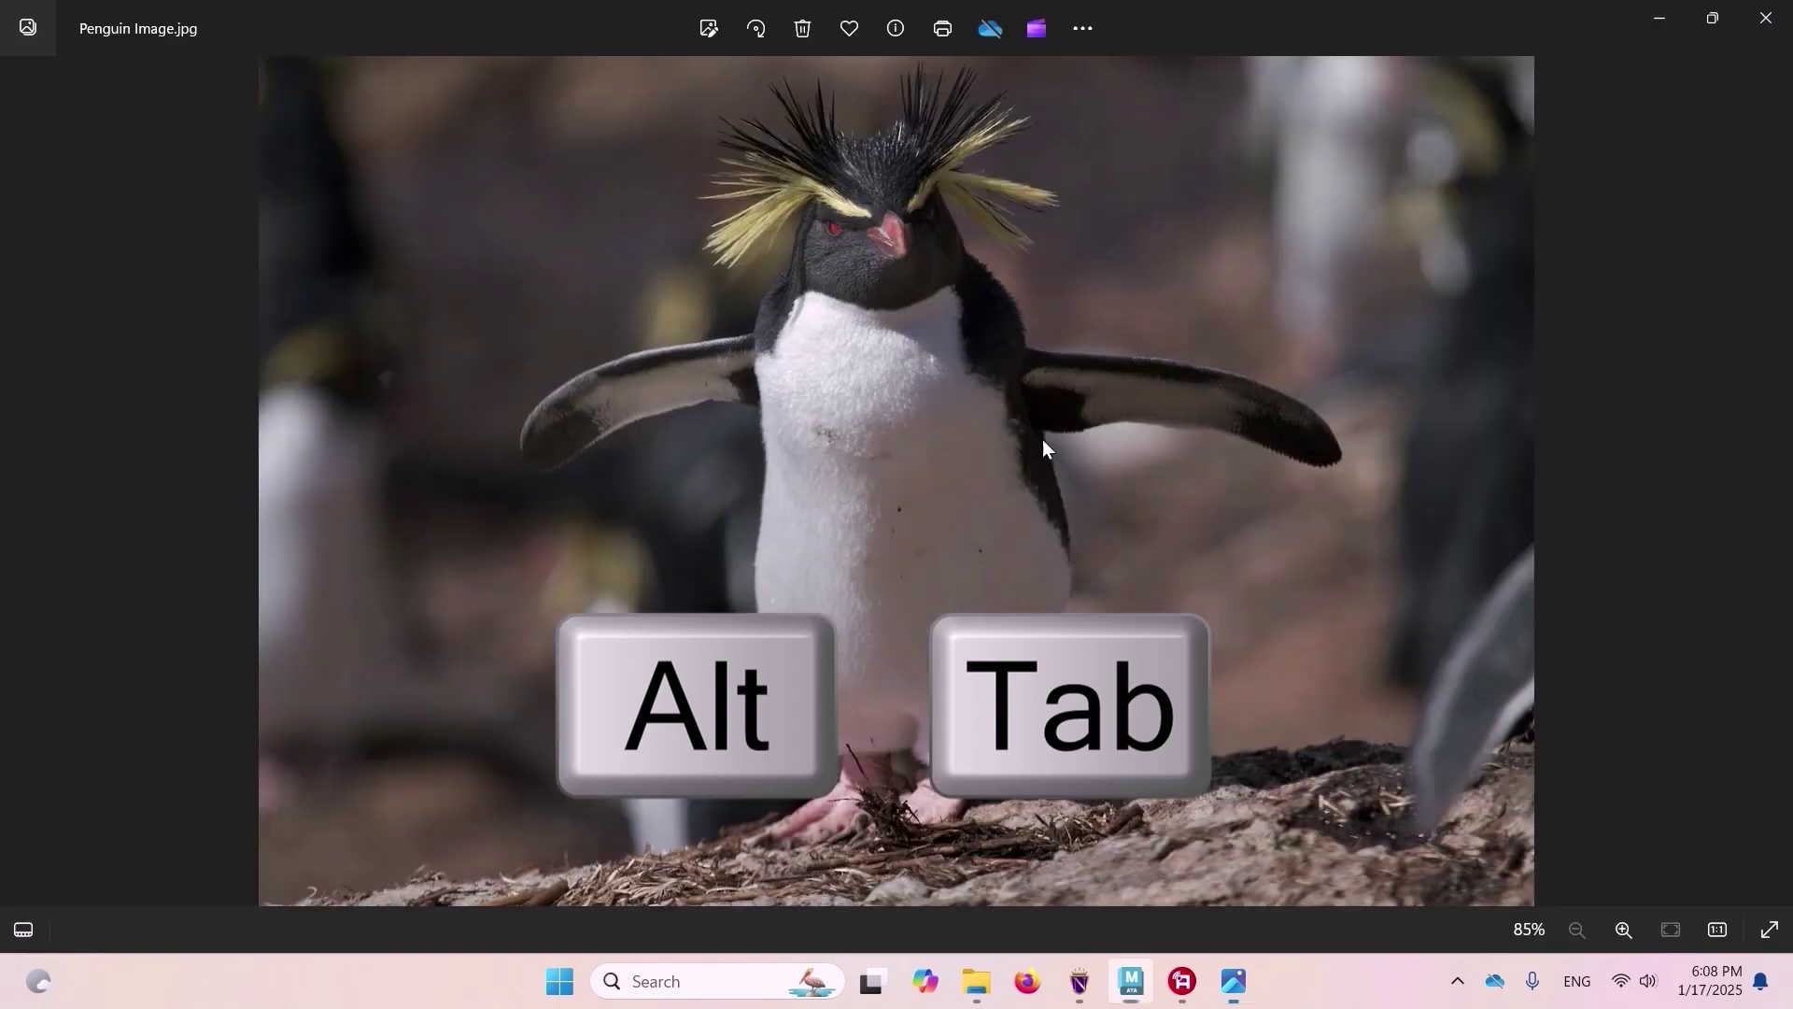
pyautogui.hotkey('alt', 'Tab')
pyautogui.hotkey('alt', 'Tab')
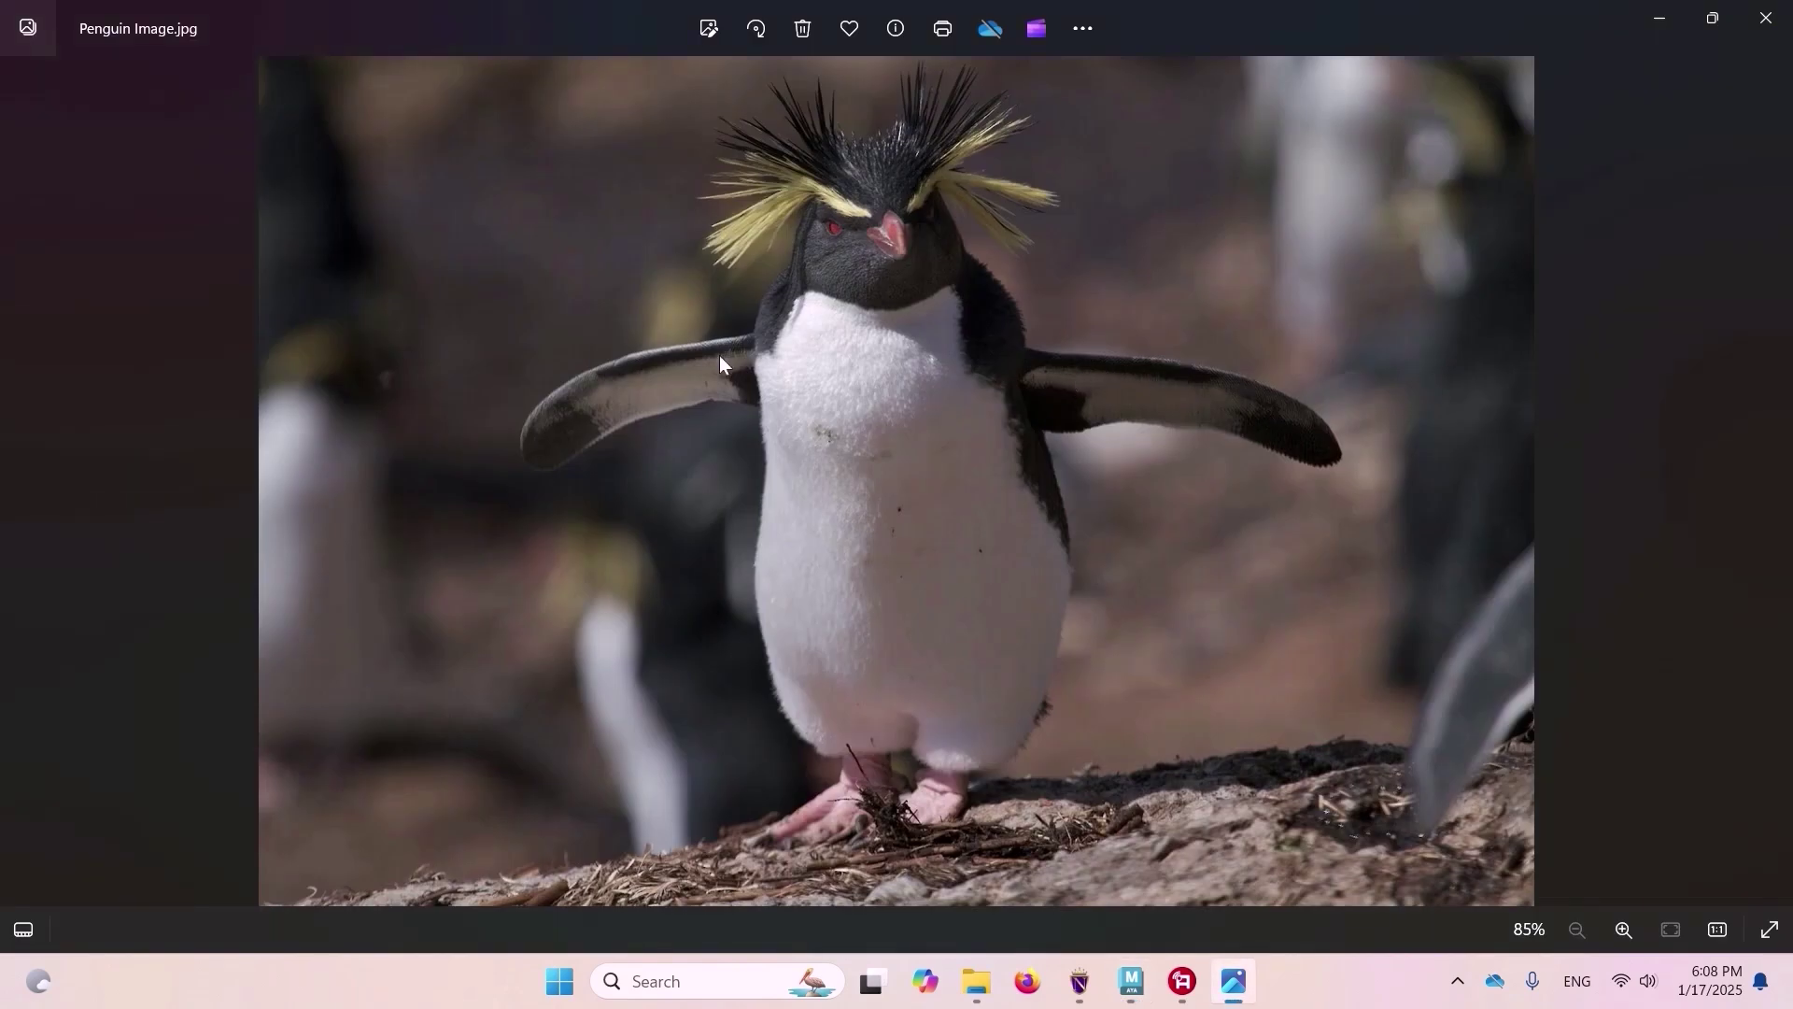
# Step: Extrude the box's side faces outward into arms in Face mode
pyautogui.hotkey('alt', 'Tab')
pyautogui.moveTo(936, 376); pyautogui.dragTo(939, 428, button='right')
pyautogui.press('space')
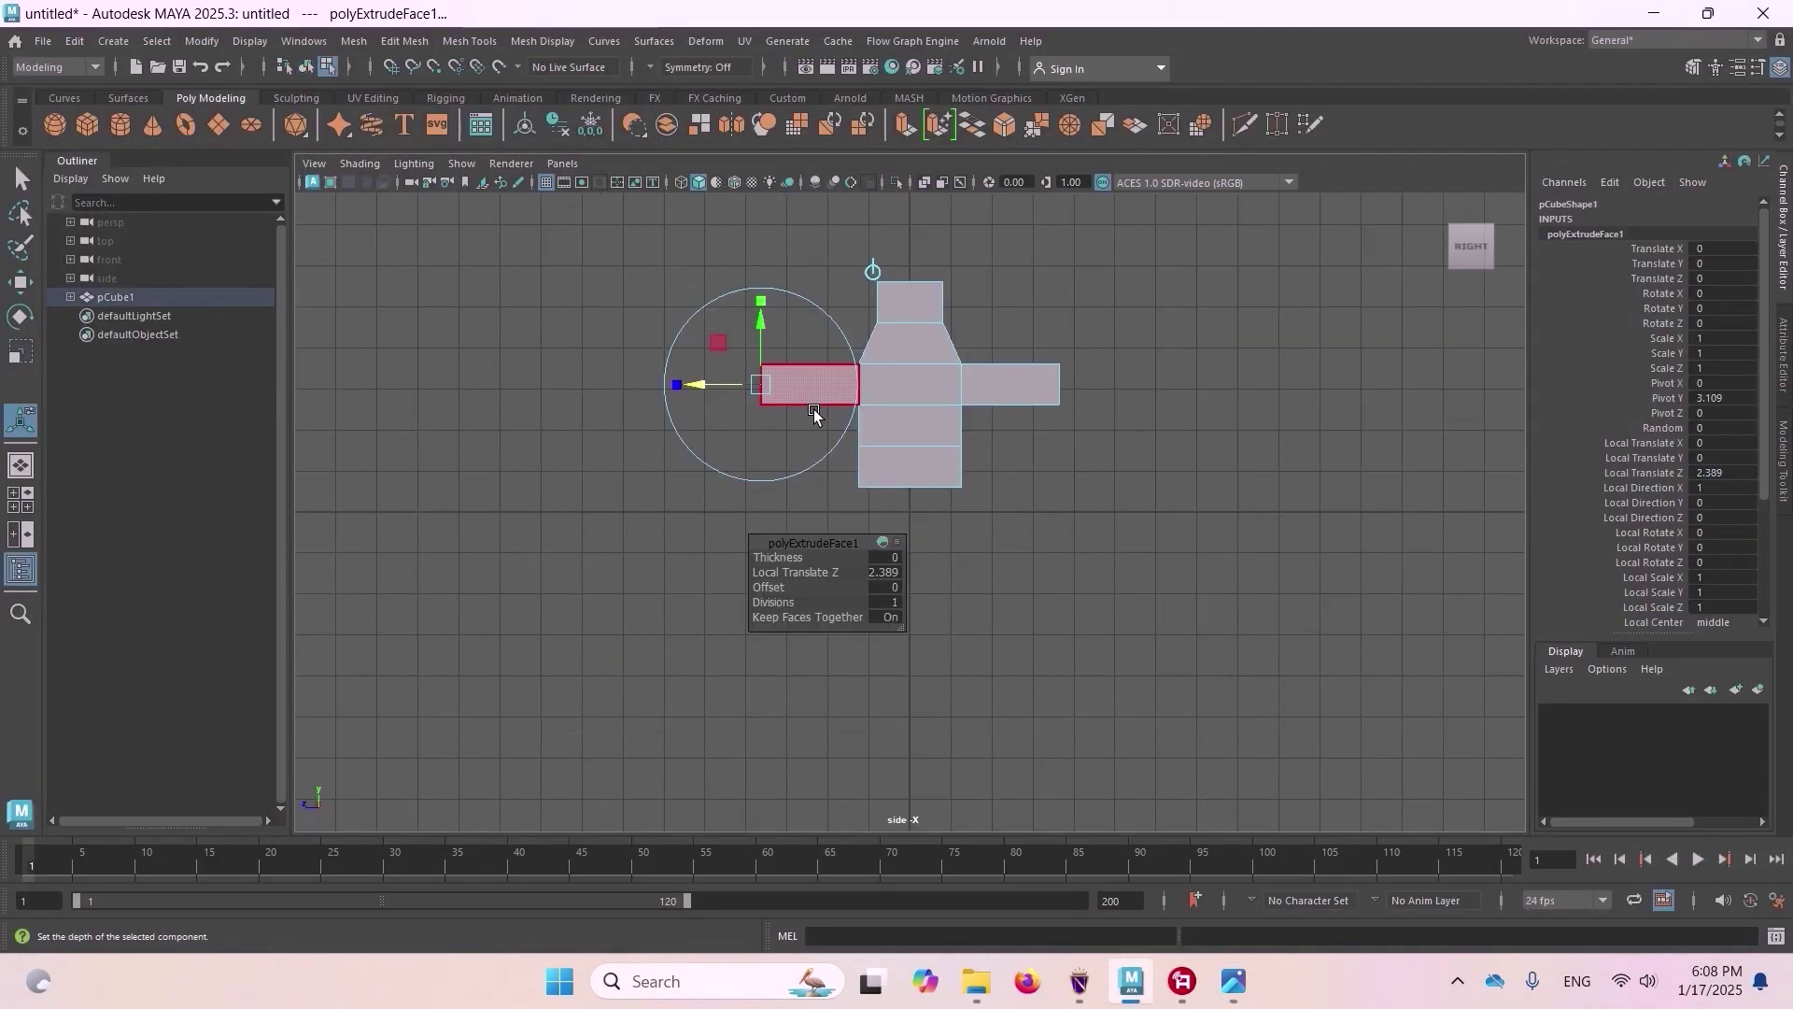
pyautogui.hotkey('alt', 'Tab')
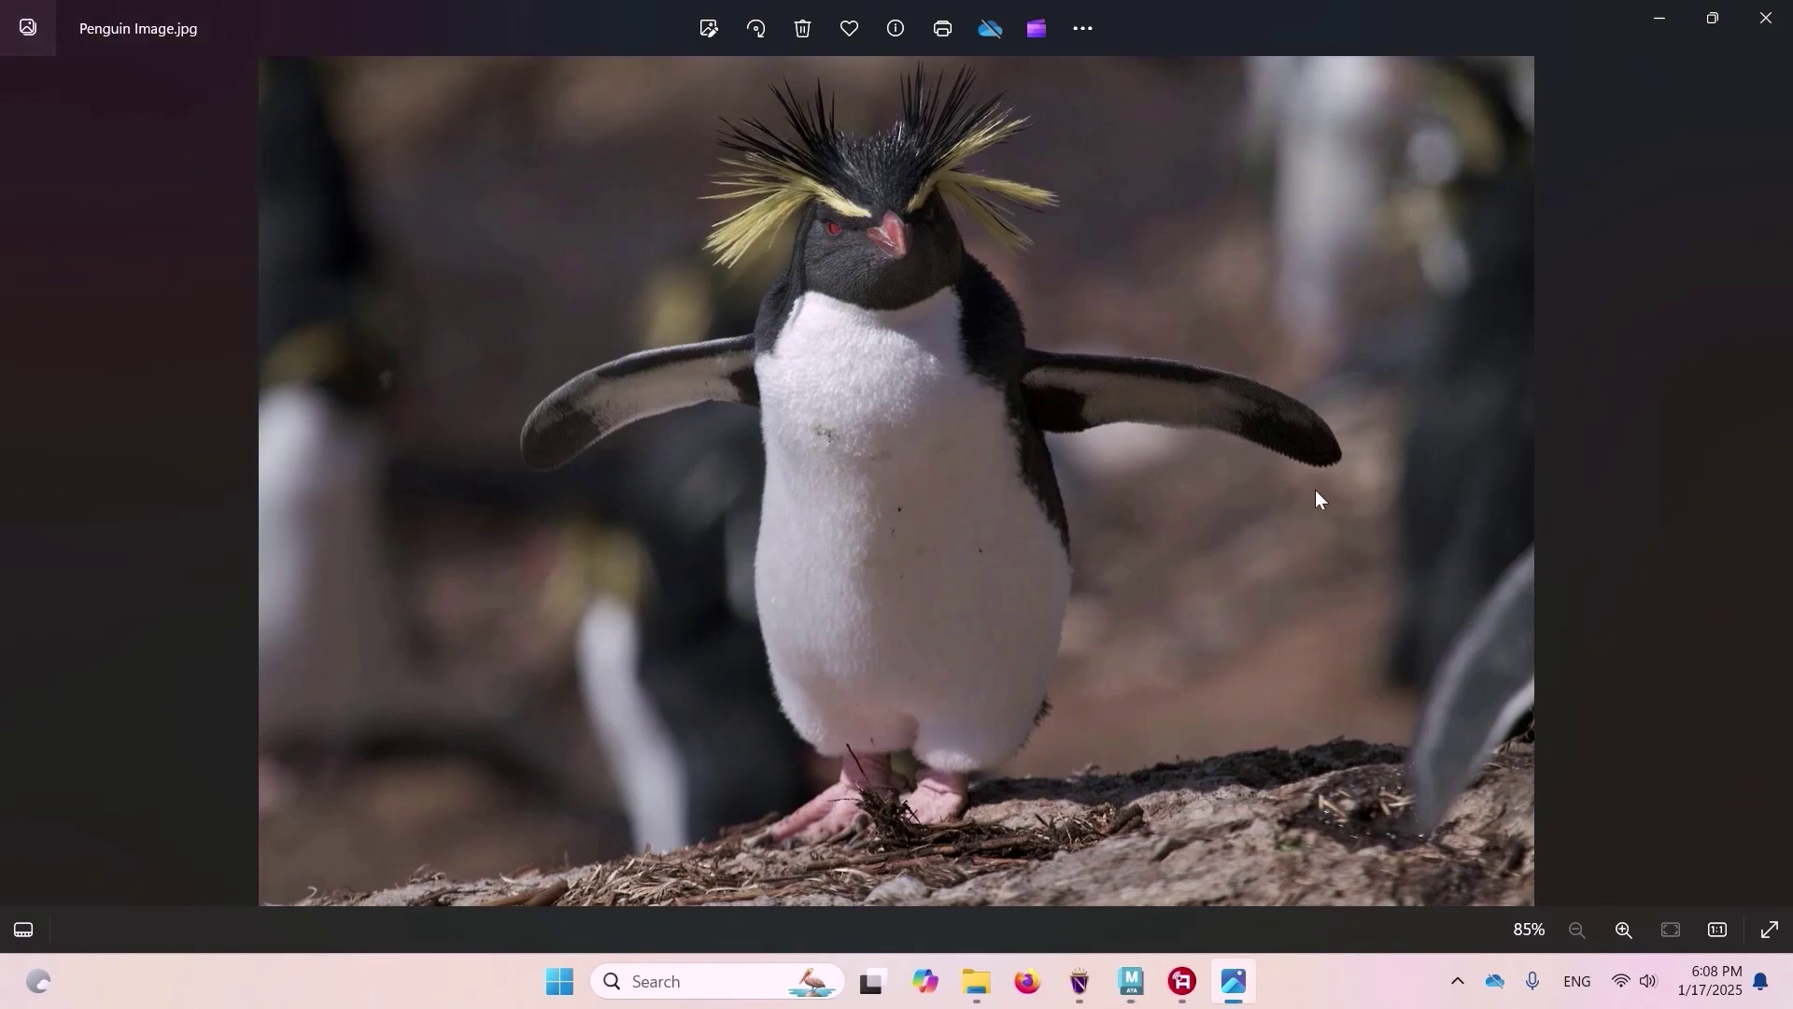
pyautogui.hotkey('alt', 'Tab')
# Step: Select both arm tips' vertices and move them down, then compare with the penguin photo
pyautogui.moveTo(1073, 392); pyautogui.dragTo(979, 394, button='right')
pyautogui.moveTo(1088, 319); pyautogui.dragTo(1023, 425)
pyautogui.moveTo(801, 343); pyautogui.dragTo(706, 487)
pyautogui.press('w')
pyautogui.moveTo(913, 299); pyautogui.dragTo(927, 326)
pyautogui.click(1051, 316)
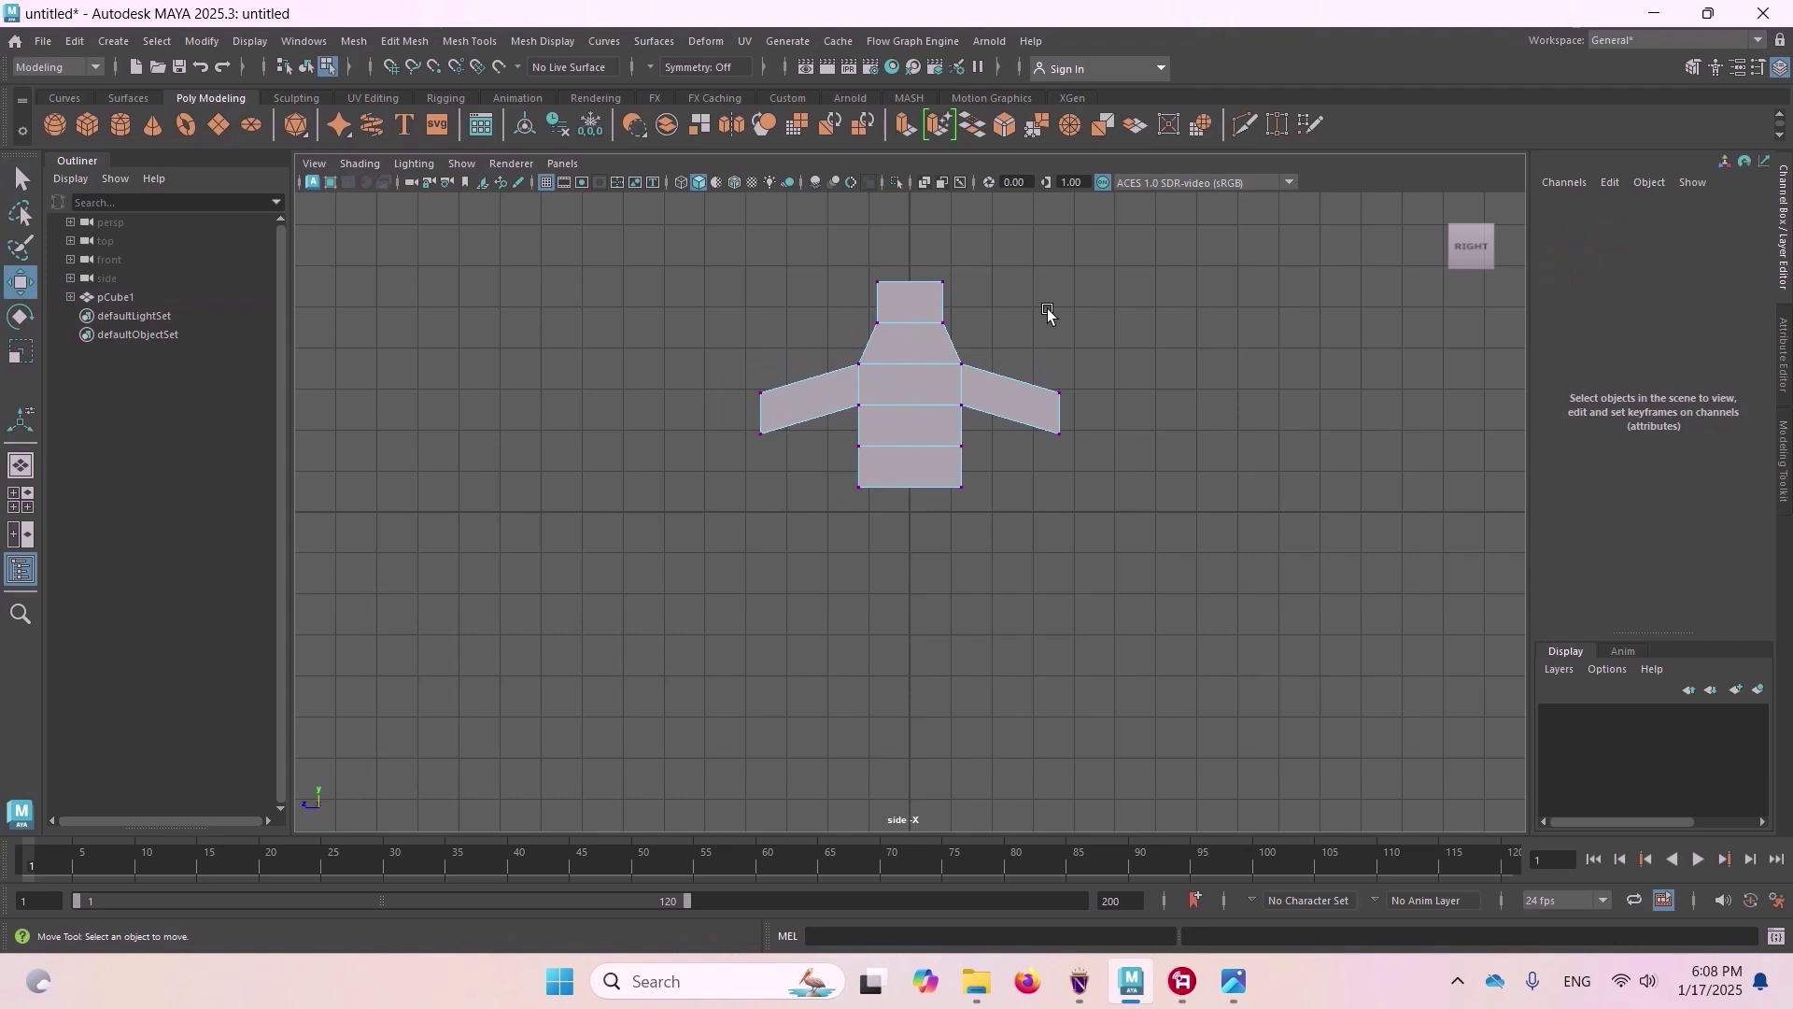
pyautogui.hotkey('alt', 'Tab')
pyautogui.hotkey('alt', 'Tab')
pyautogui.hotkey('alt', 'Tab')
pyautogui.hotkey('alt', 'Tab')
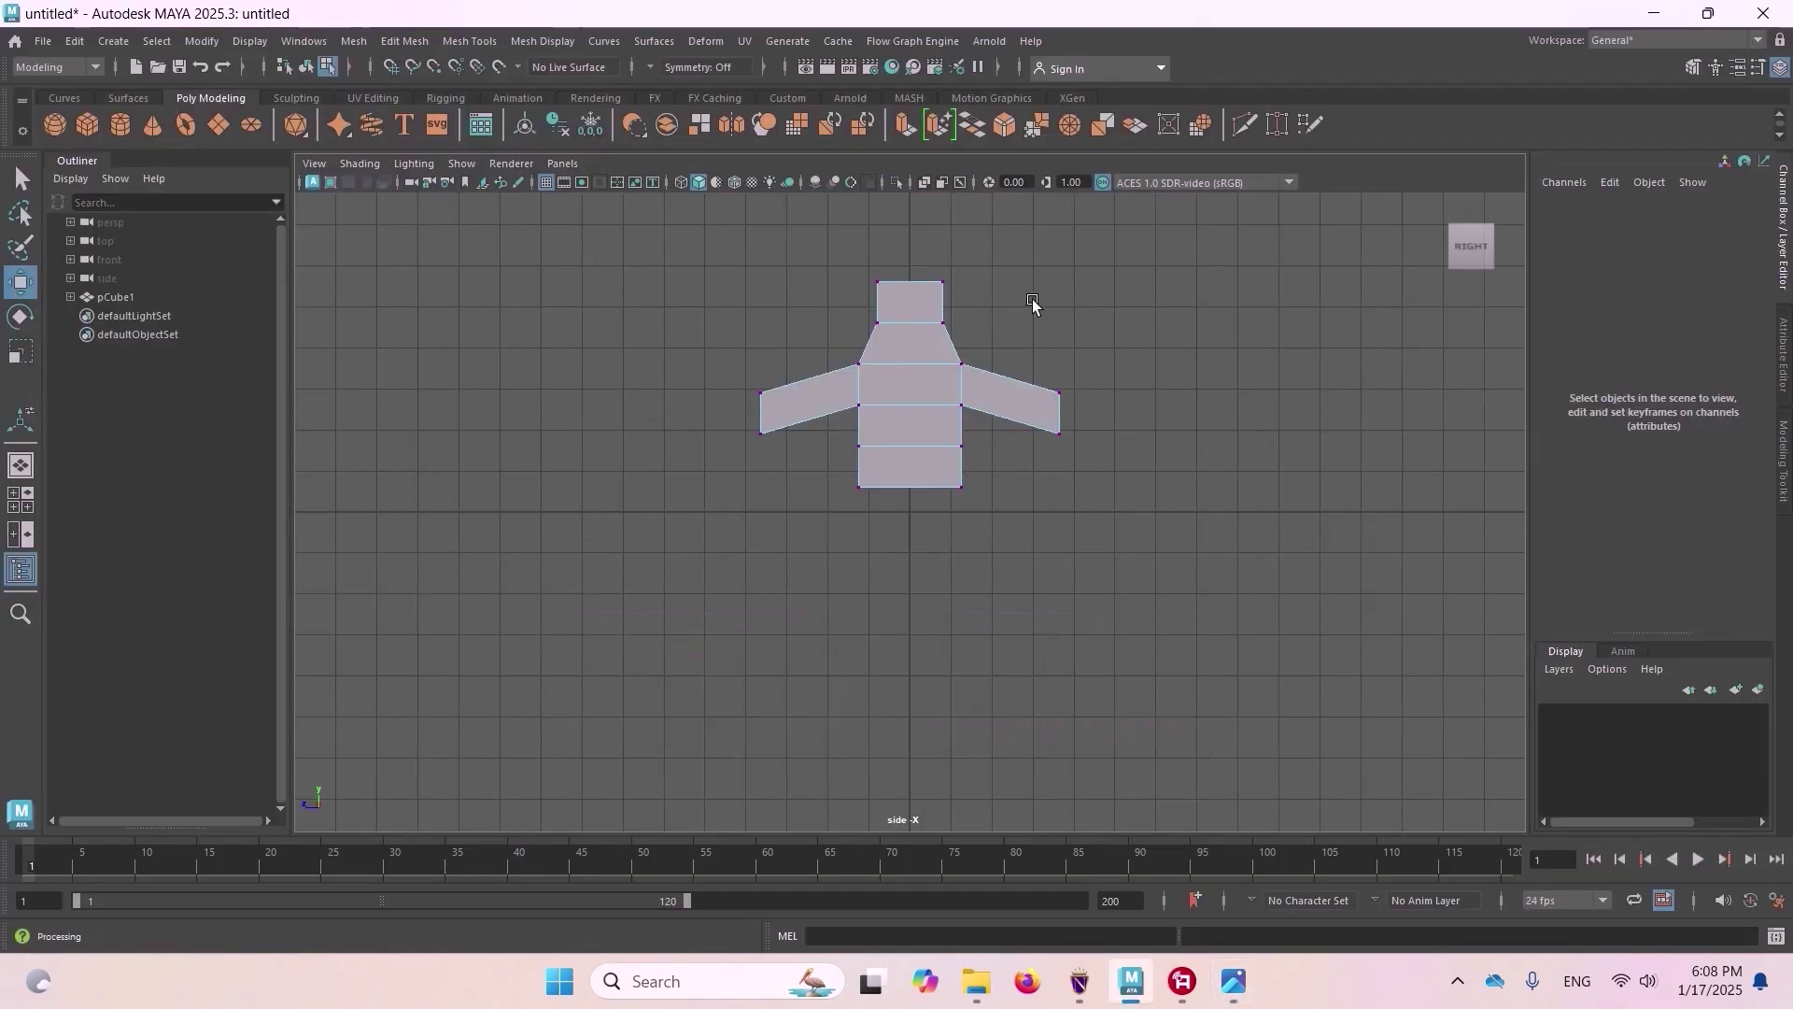
pyautogui.hotkey('alt', 'Tab')
pyautogui.hotkey('alt', 'Tab')
pyautogui.hotkey('alt', 'Tab')
pyautogui.hotkey('alt', 'Tab')
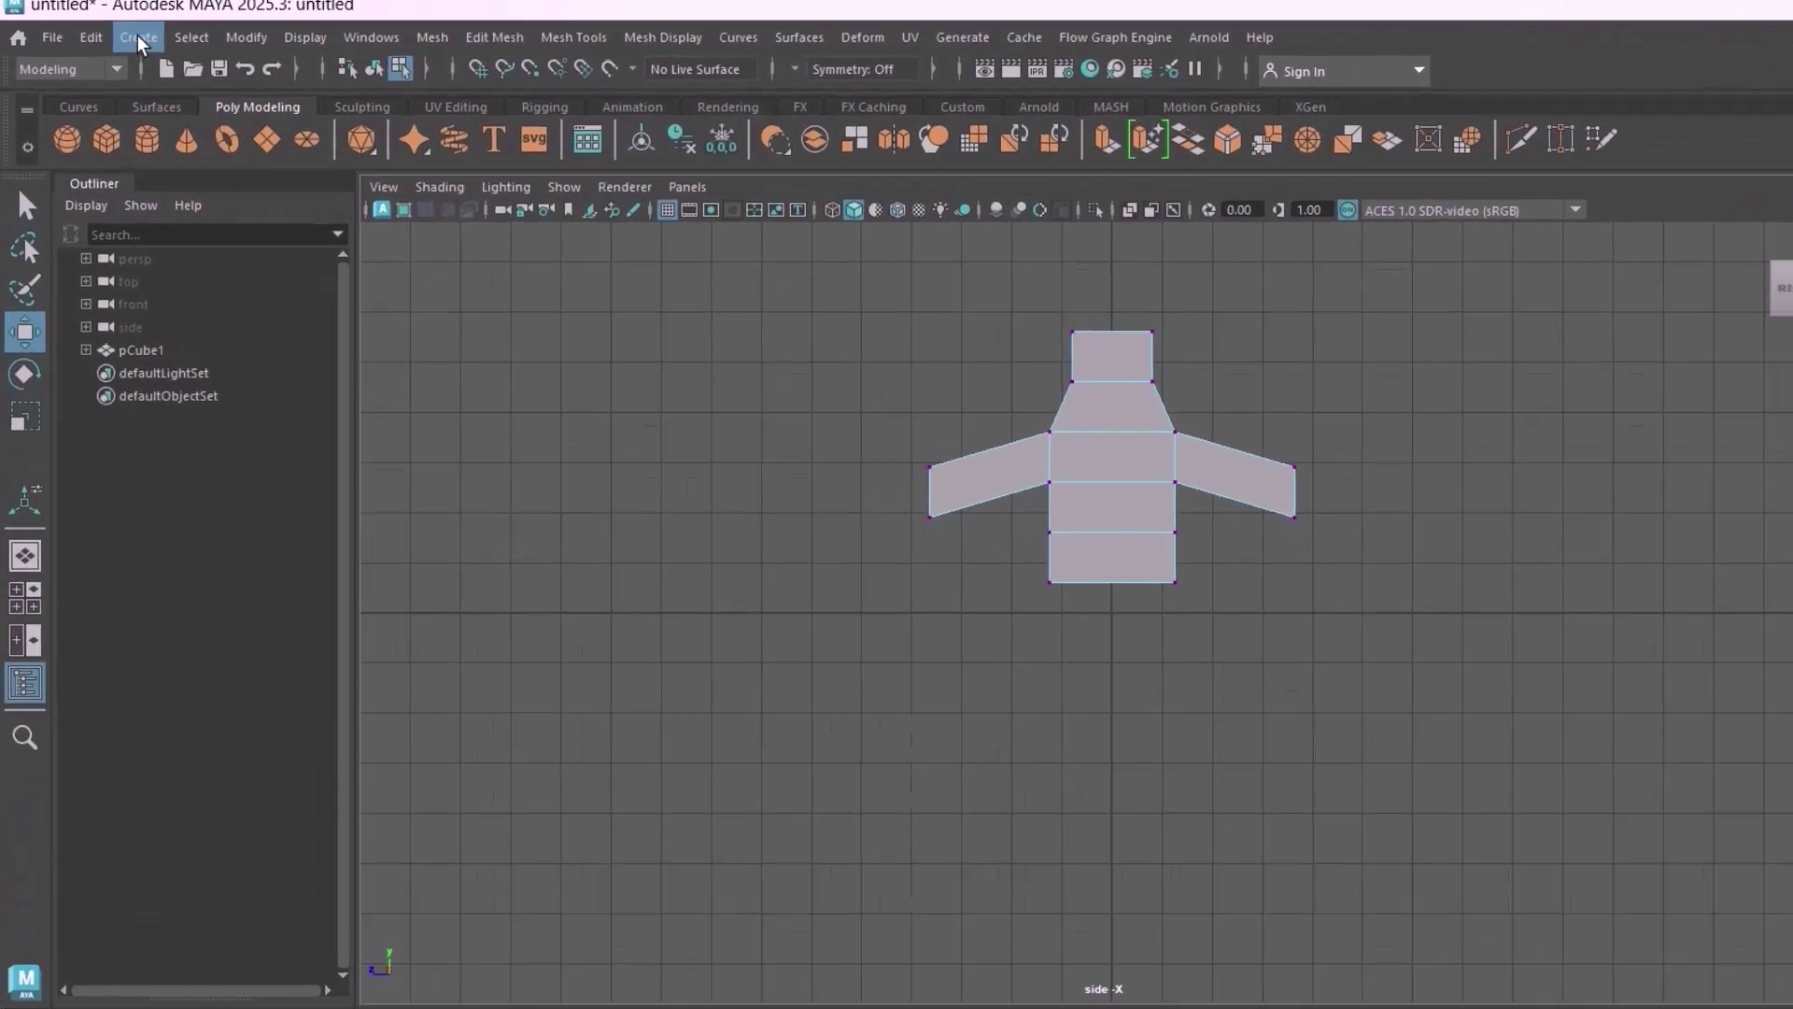
# Step: Create a free image plane, rotate it 90° on Y, raise it, and show its attributes
pyautogui.click(137, 38)
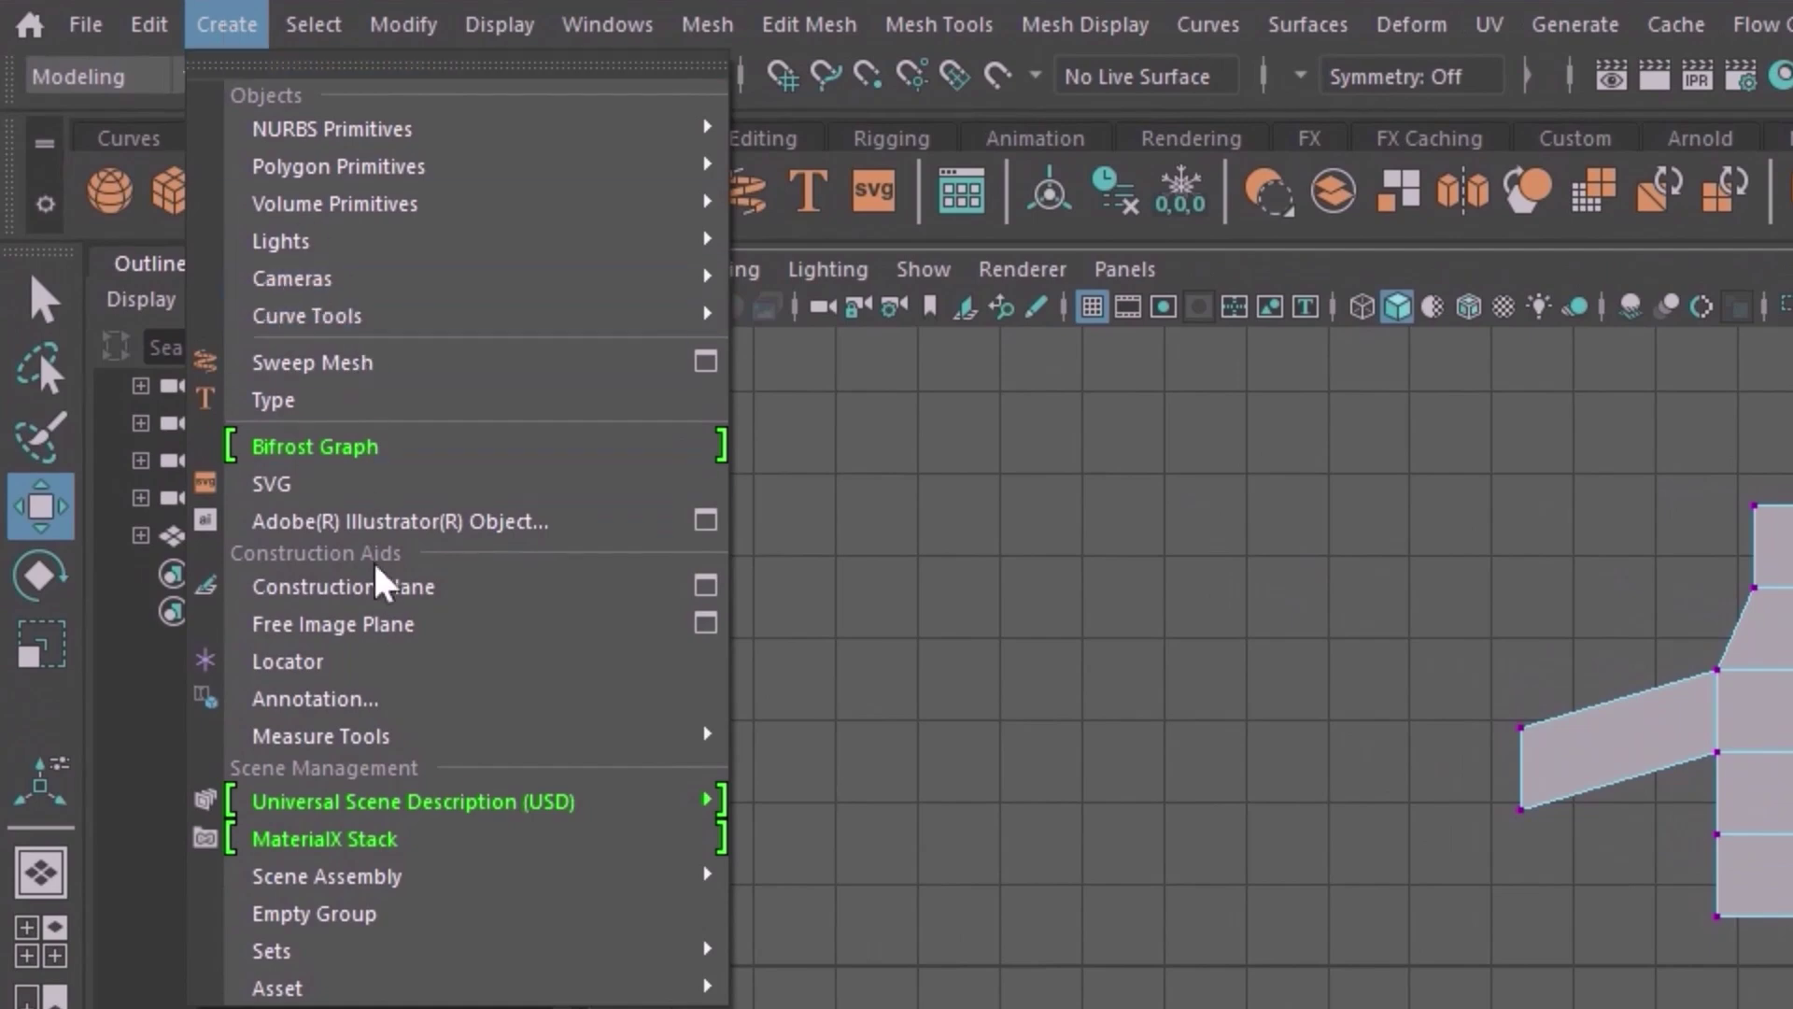
pyautogui.click(380, 628)
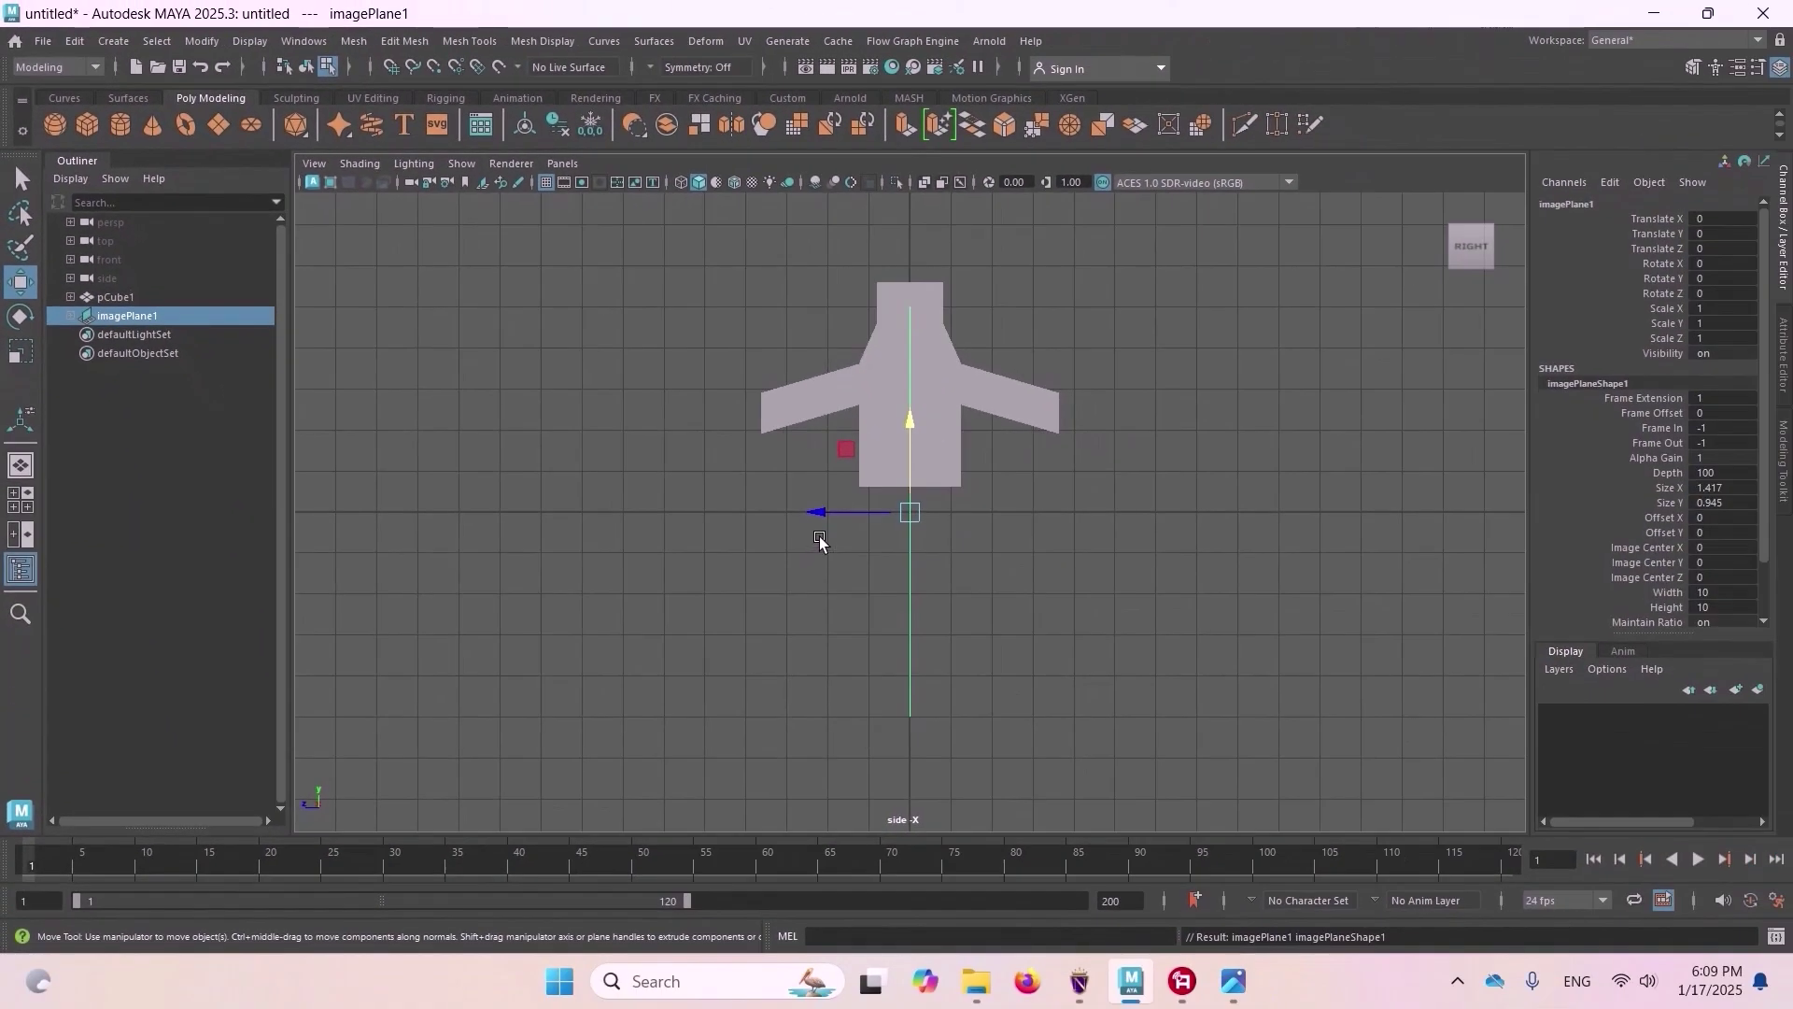
pyautogui.press('e')
pyautogui.moveTo(911, 560); pyautogui.dragTo(888, 452)
pyautogui.press('w')
pyautogui.moveTo(910, 512); pyautogui.dragTo(632, 401)
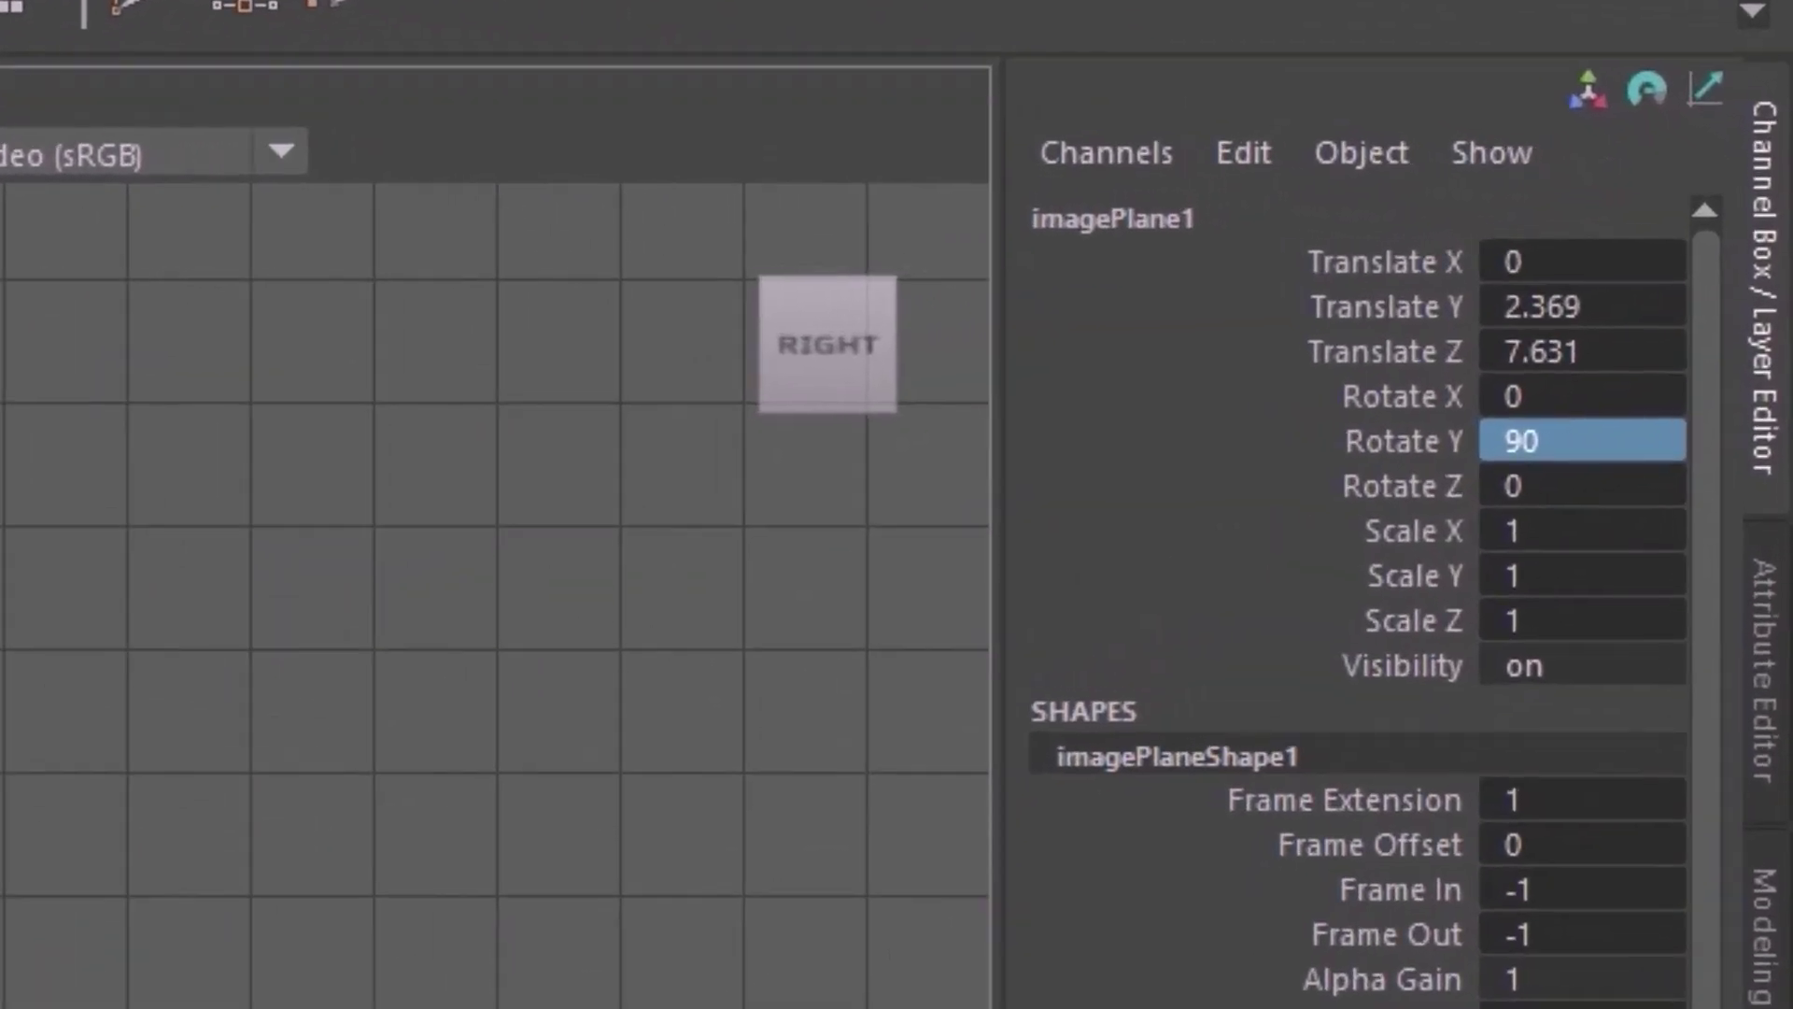
pyautogui.click(1767, 605)
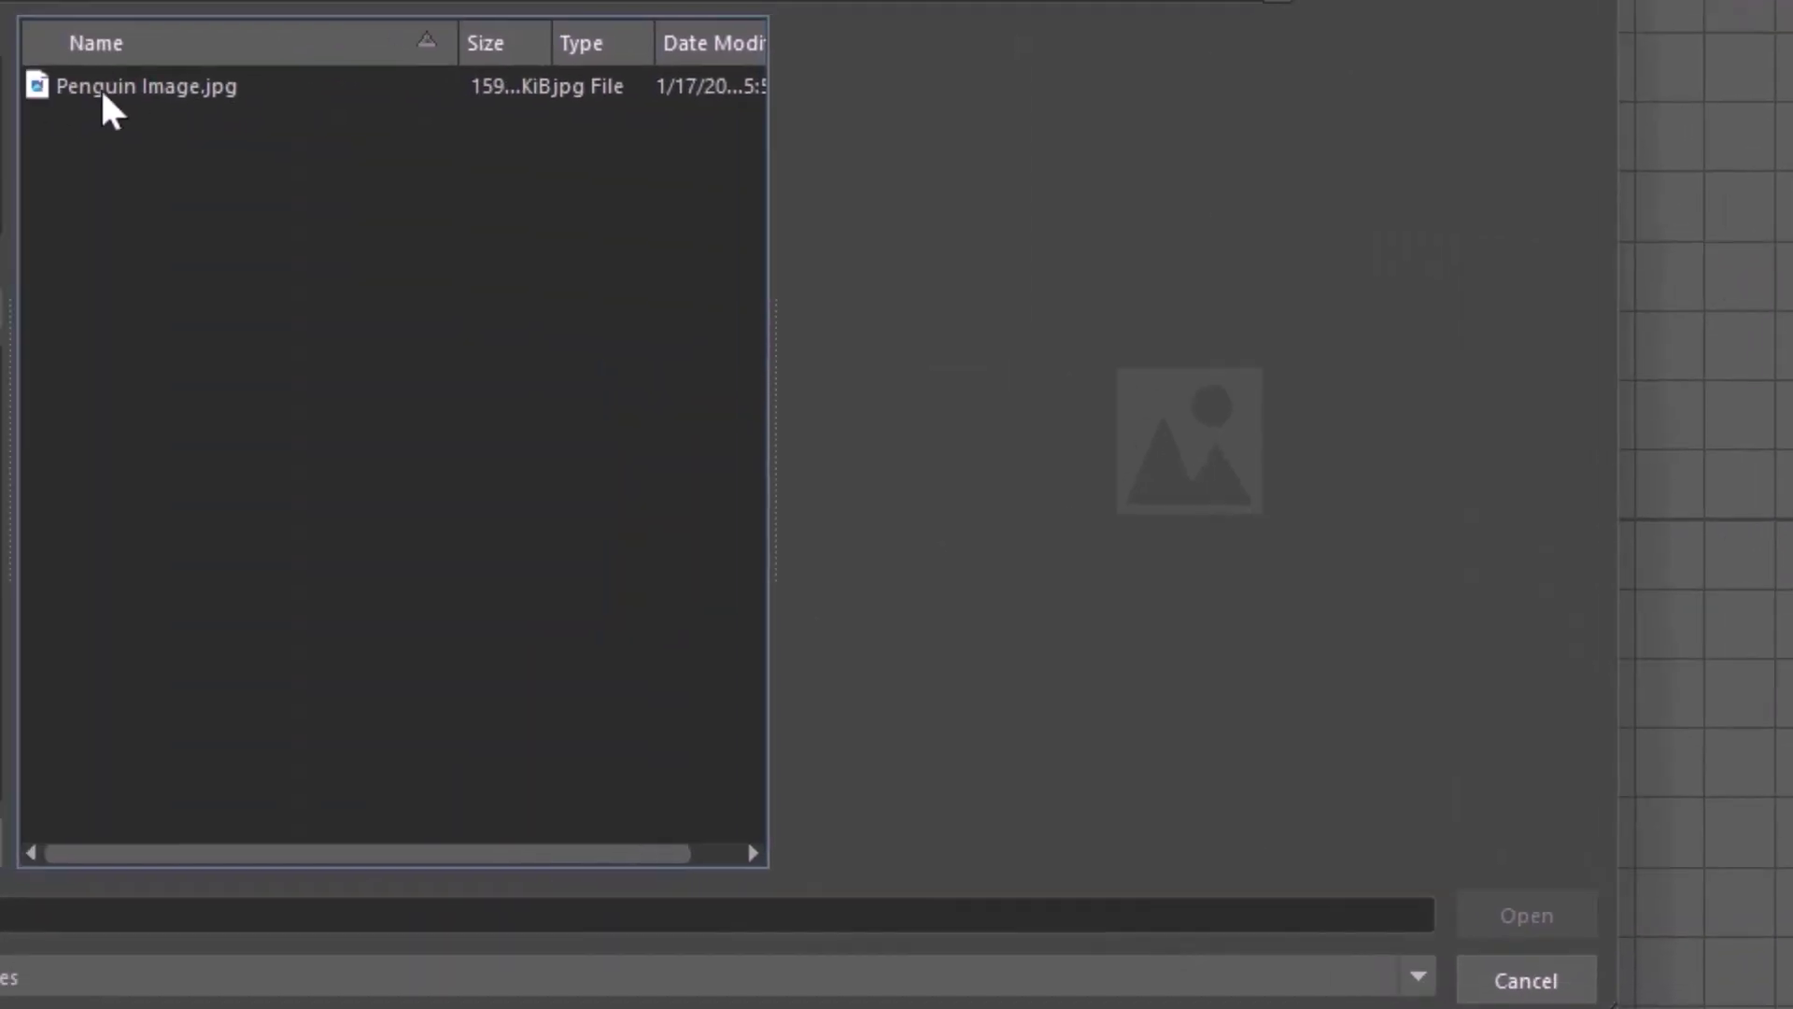
# Step: Load Penguin Image.jpg onto the image plane and move it beside the penguin model
pyautogui.click(99, 87)
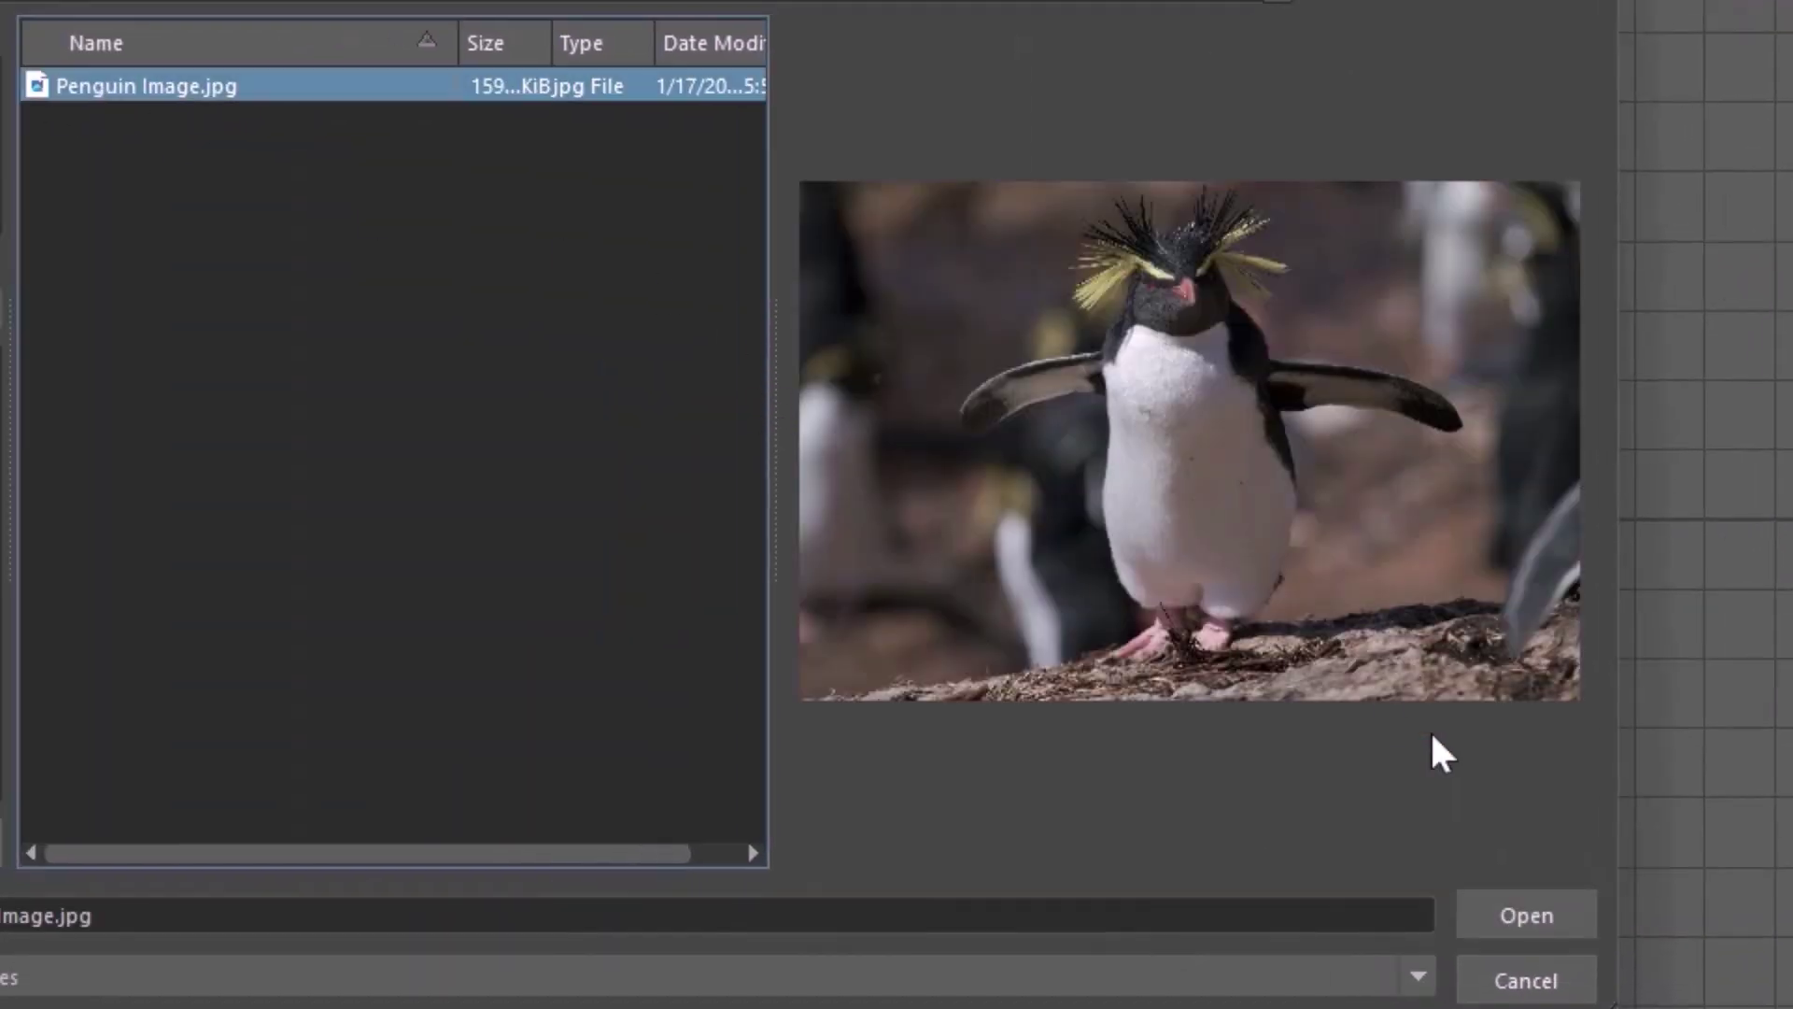
pyautogui.click(1501, 914)
pyautogui.scroll(-3, 630, 328)
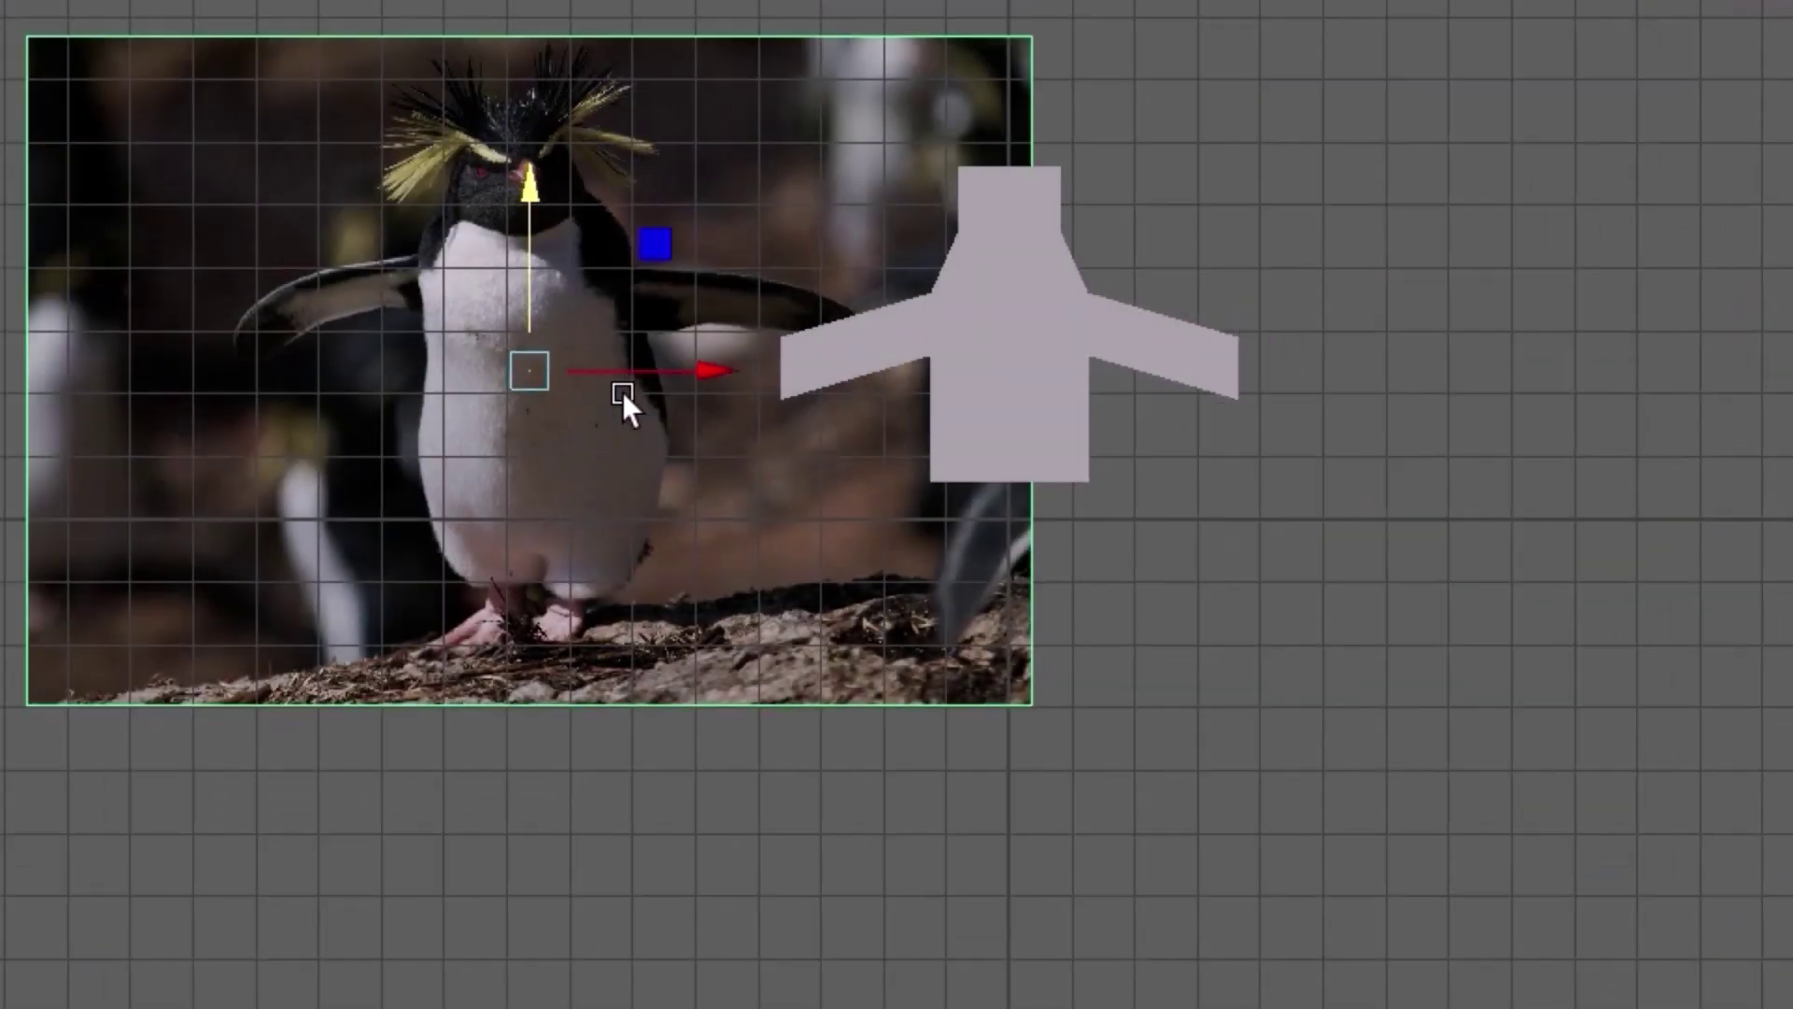
pyautogui.moveTo(696, 249); pyautogui.dragTo(1127, 270)
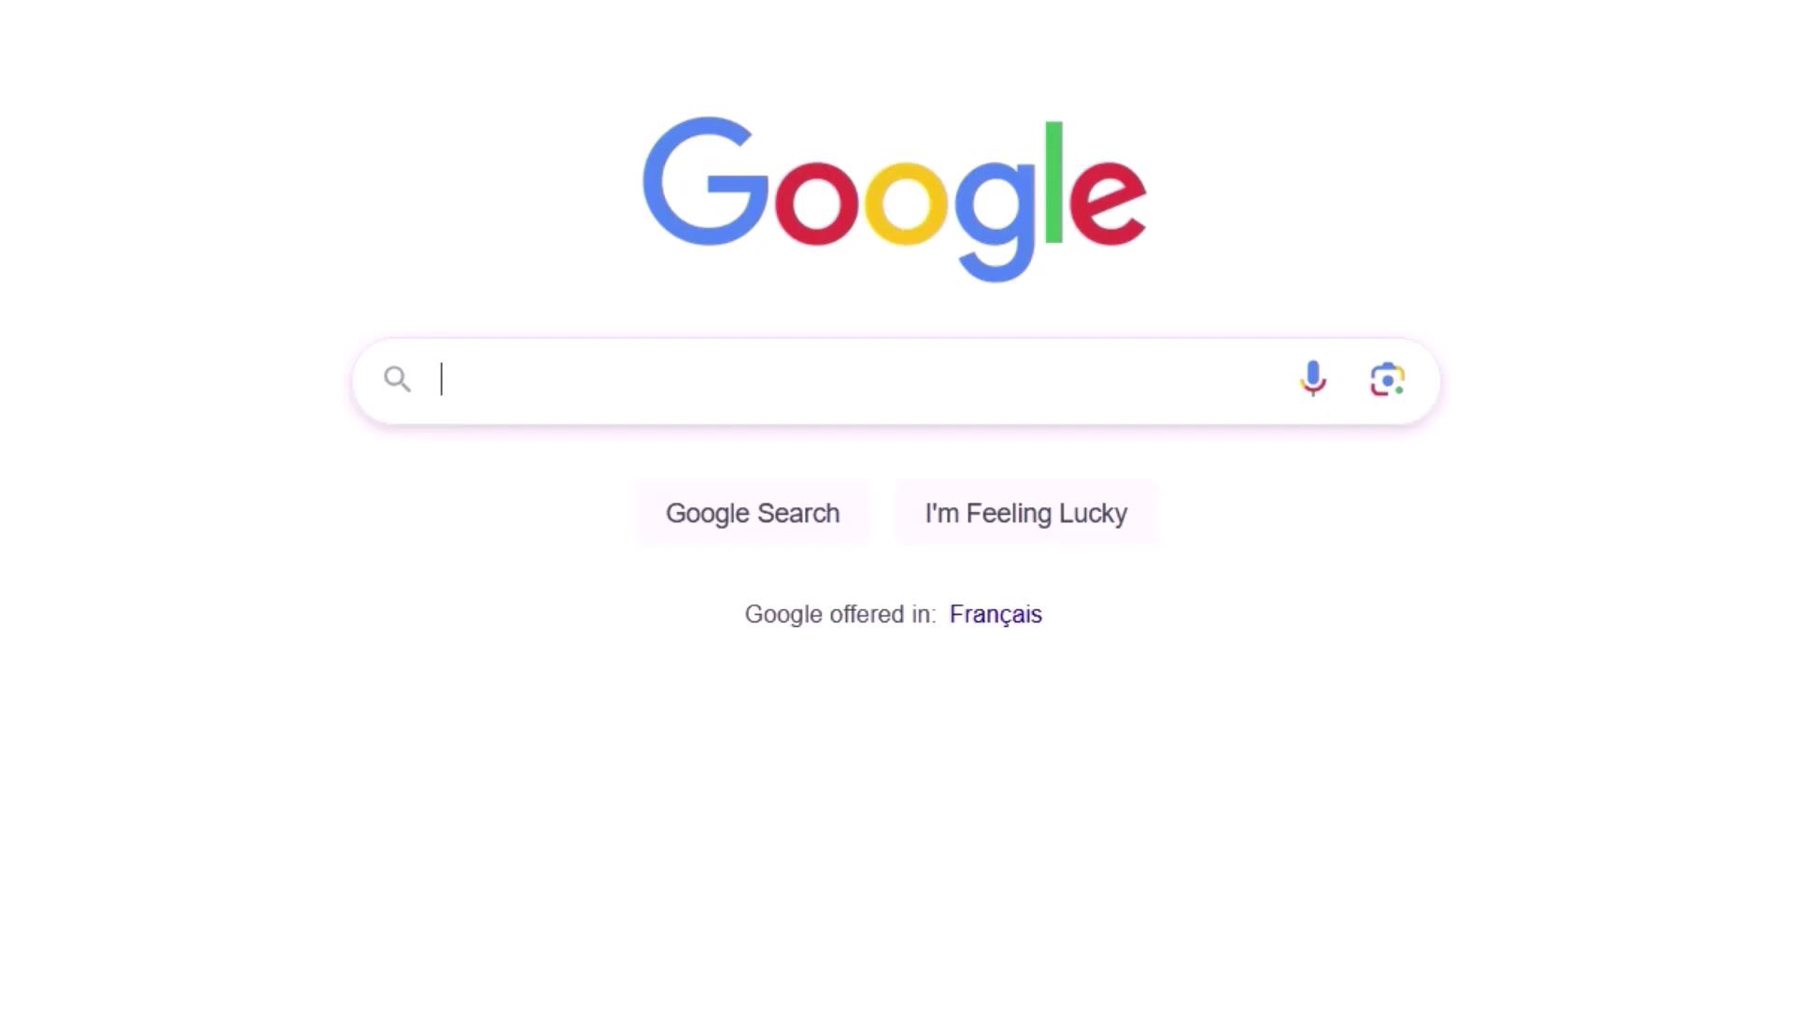
# Step: Search Google for 'convert video to image sequence'
pyautogui.write('convert video to image sequence')
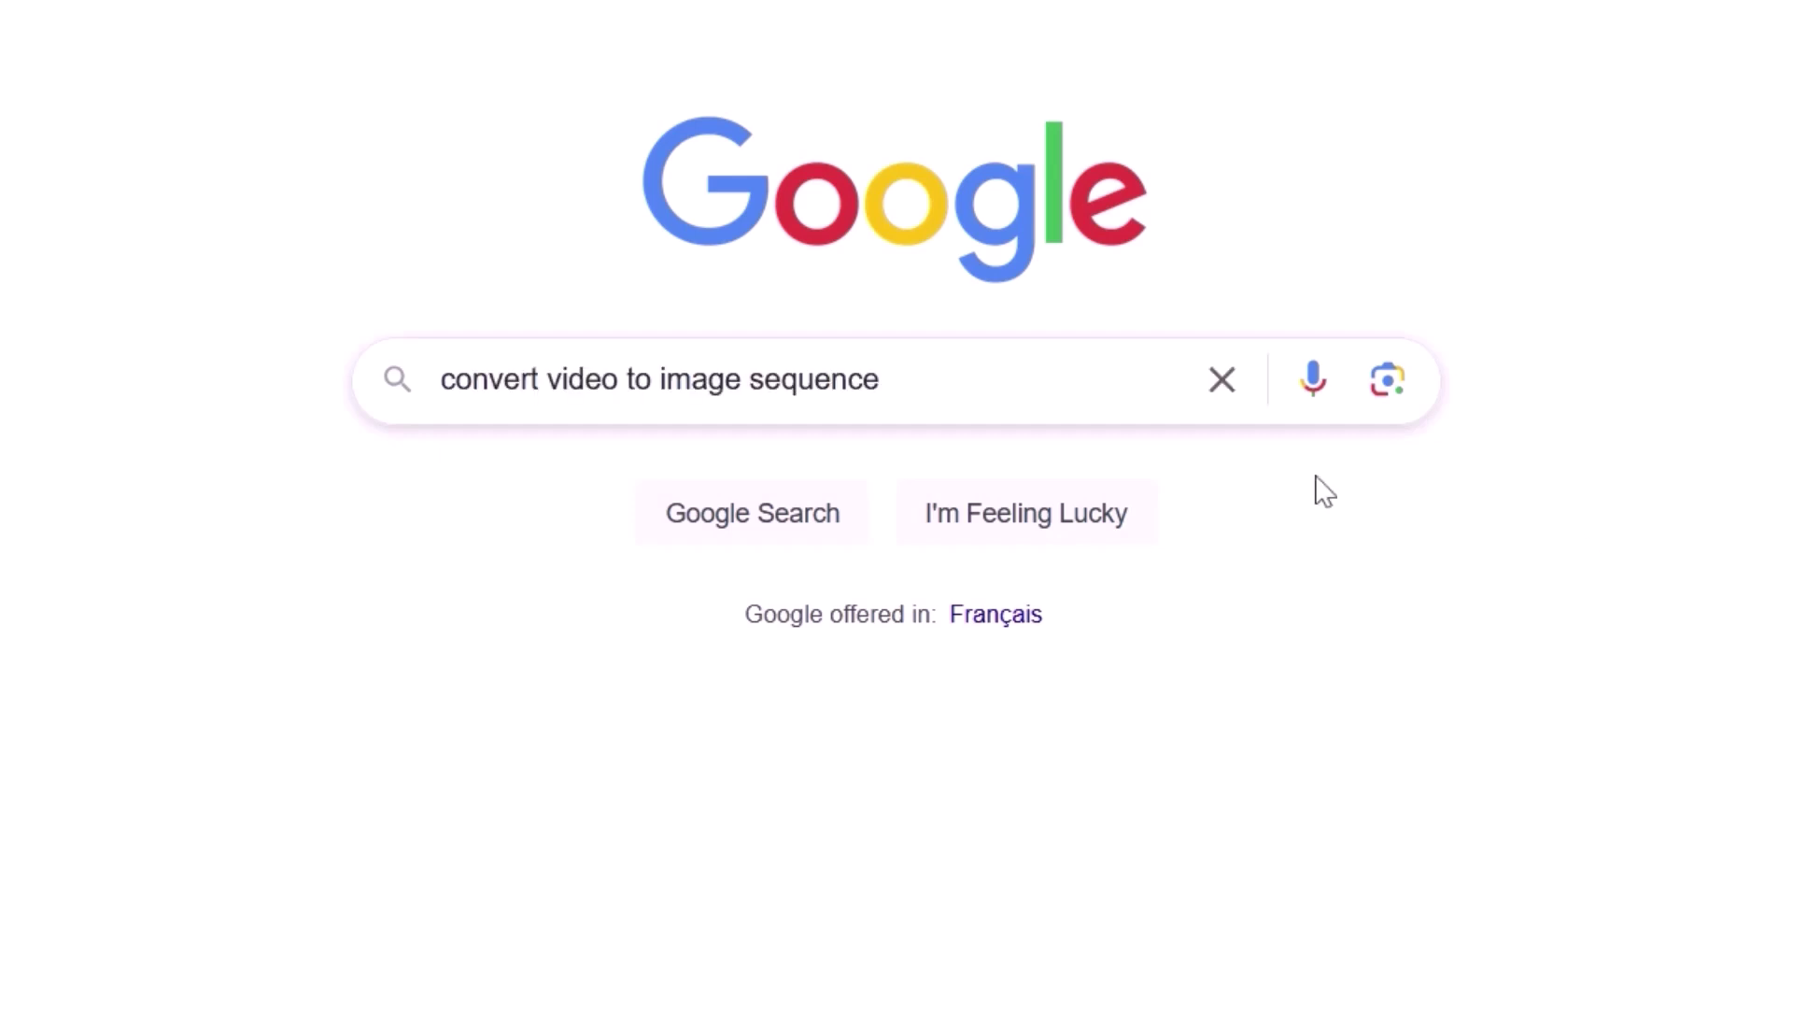
pyautogui.click(1049, 363)
pyautogui.press('Return')
# Step: Open ezgif's Video to PNG converter and upload the restaurant video
pyautogui.click(857, 619)
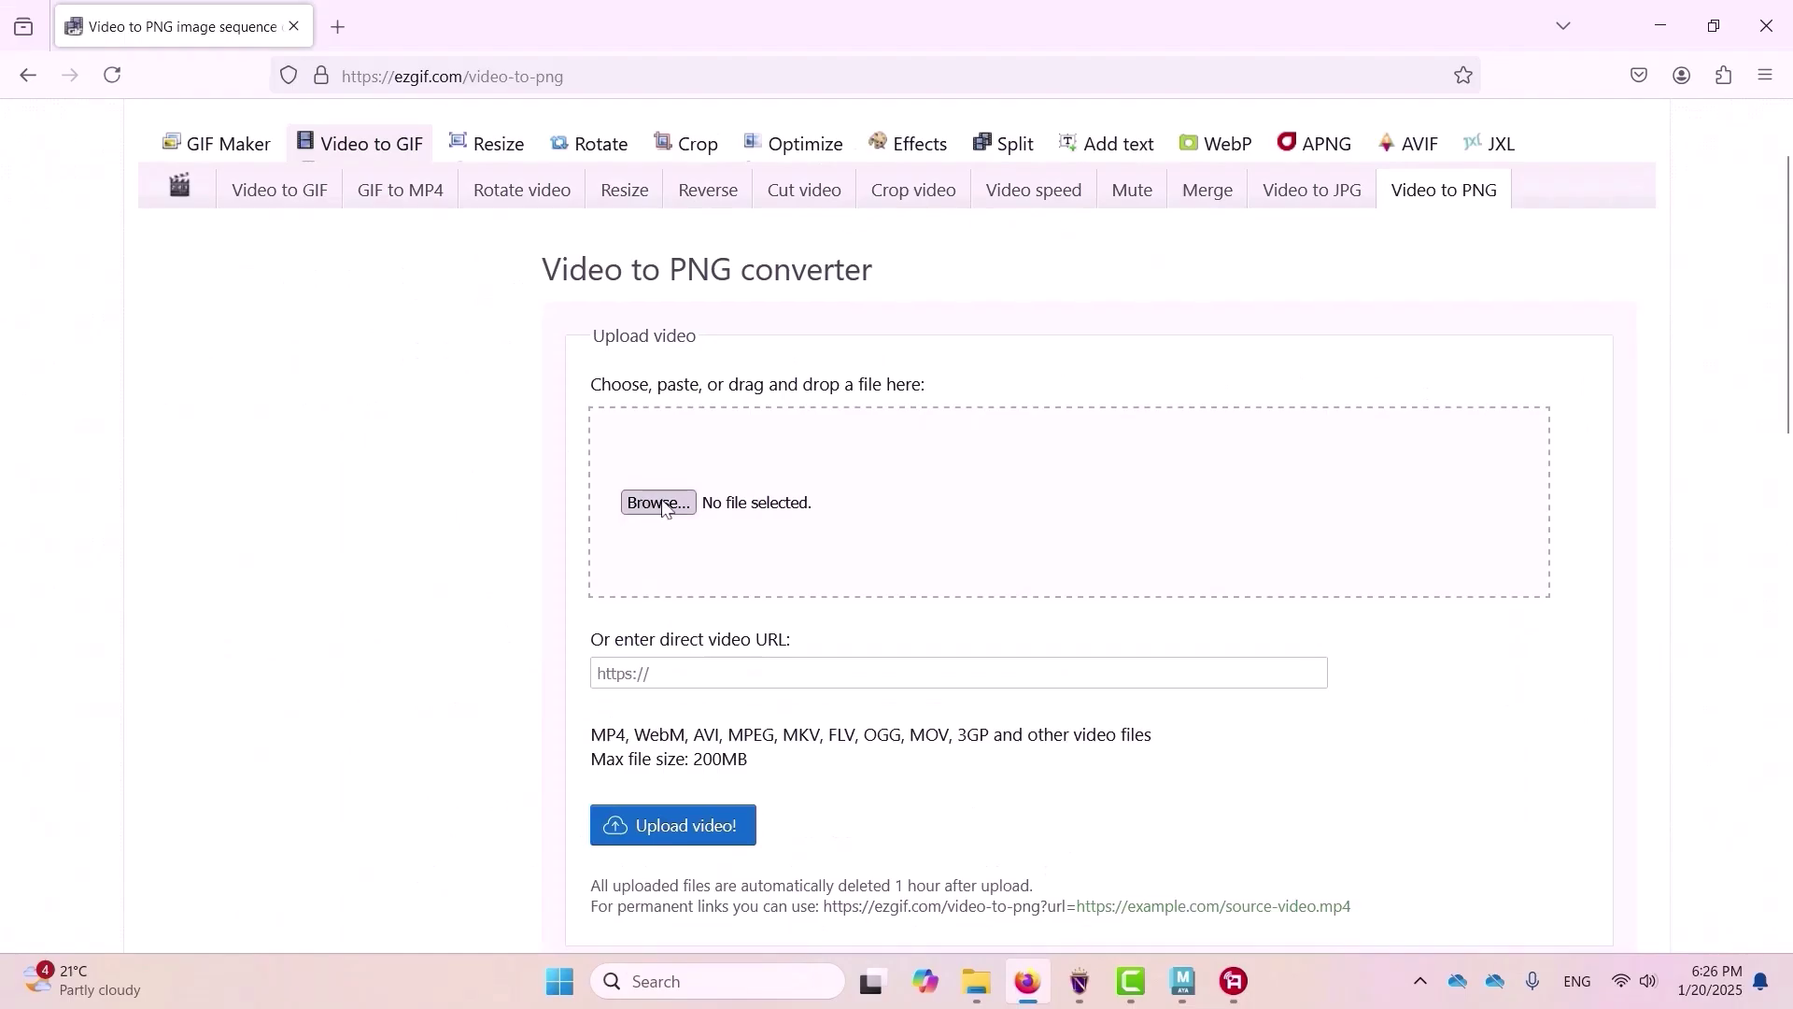
pyautogui.click(658, 501)
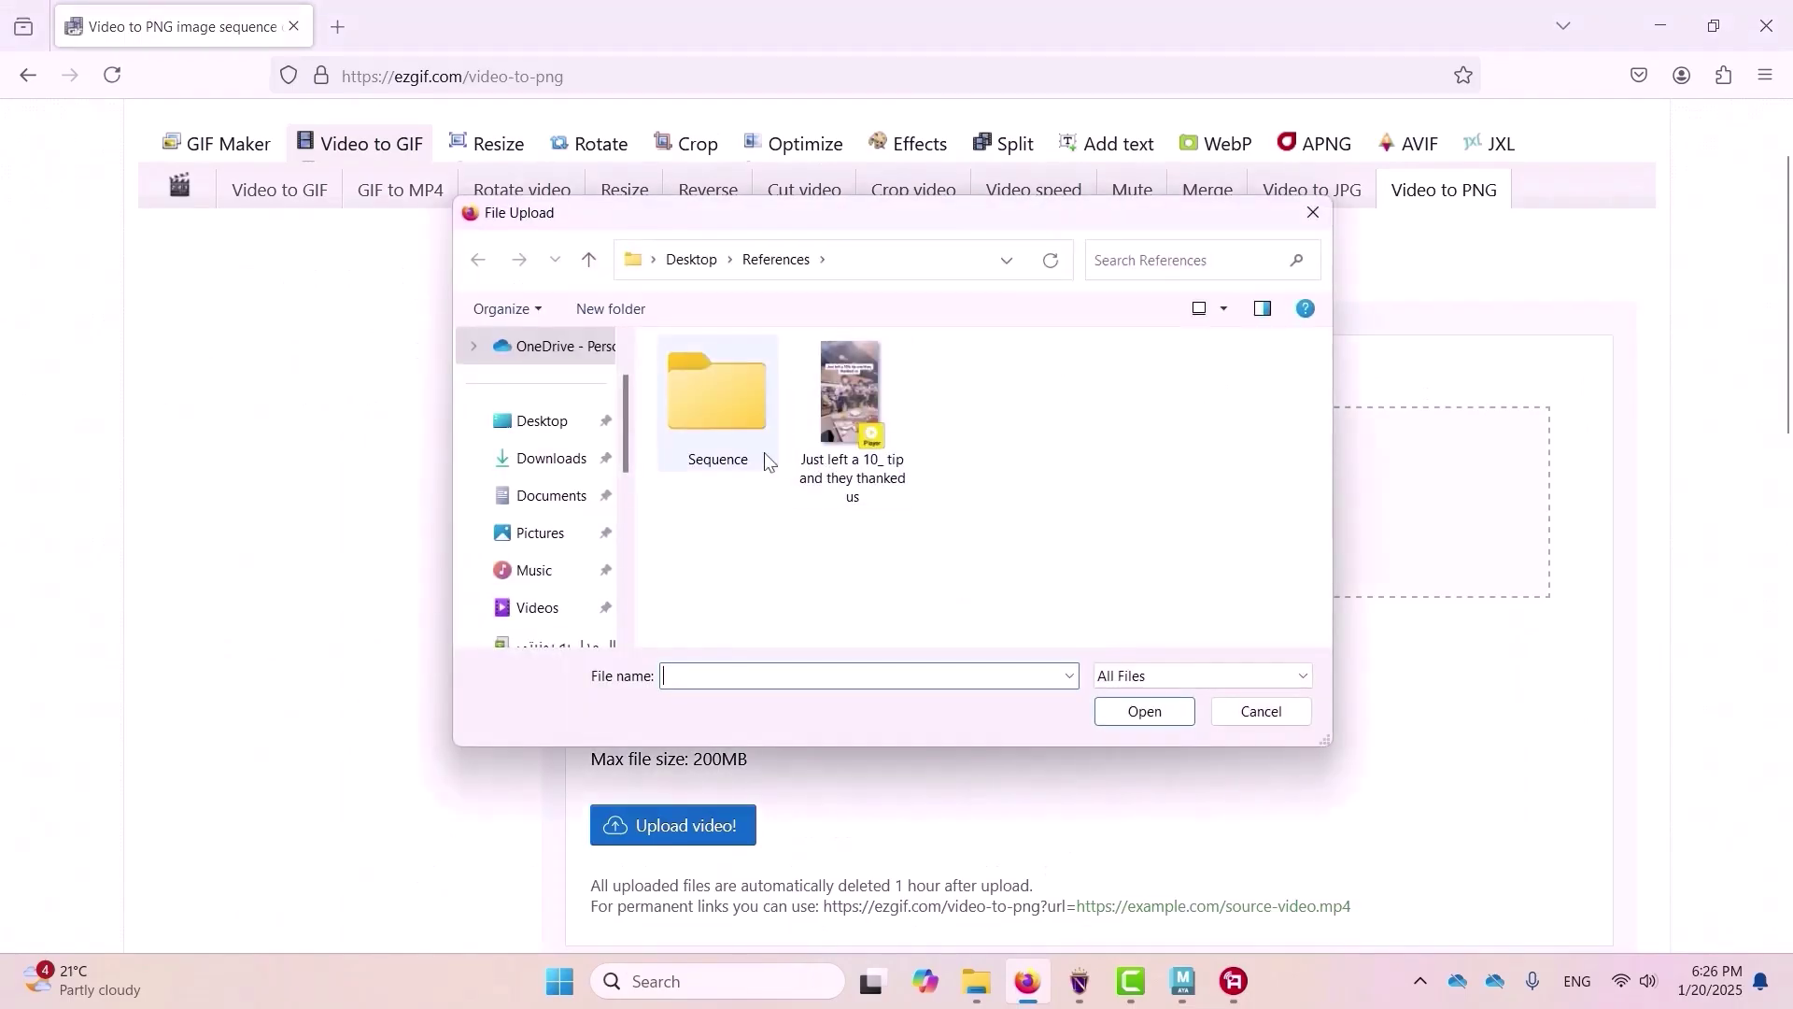
pyautogui.doubleClick(850, 411)
pyautogui.scroll(-1, 725, 707)
pyautogui.click(725, 707)
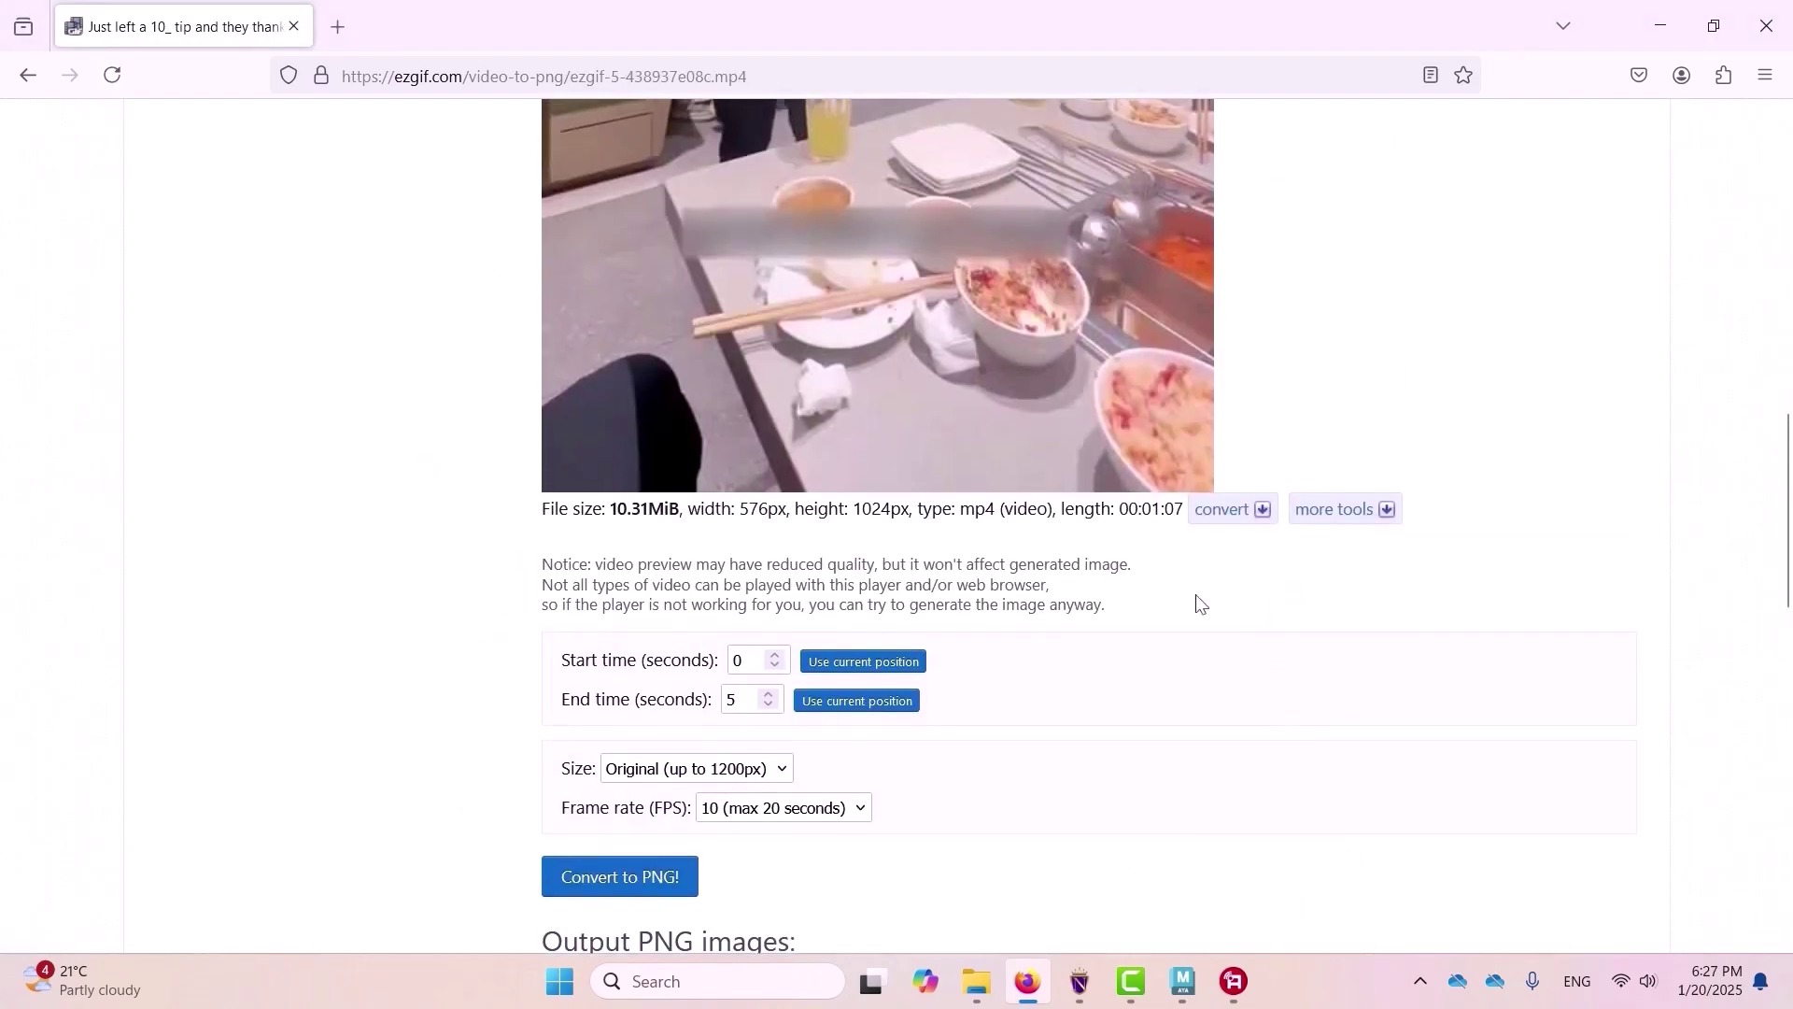
# Step: Convert the 5–15 s span at 320xAUTO size and download the frames as a ZIP
pyautogui.doubleClick(746, 665)
pyautogui.write('5')
pyautogui.doubleClick(735, 700)
pyautogui.write('15')
pyautogui.click(979, 745)
pyautogui.click(784, 769)
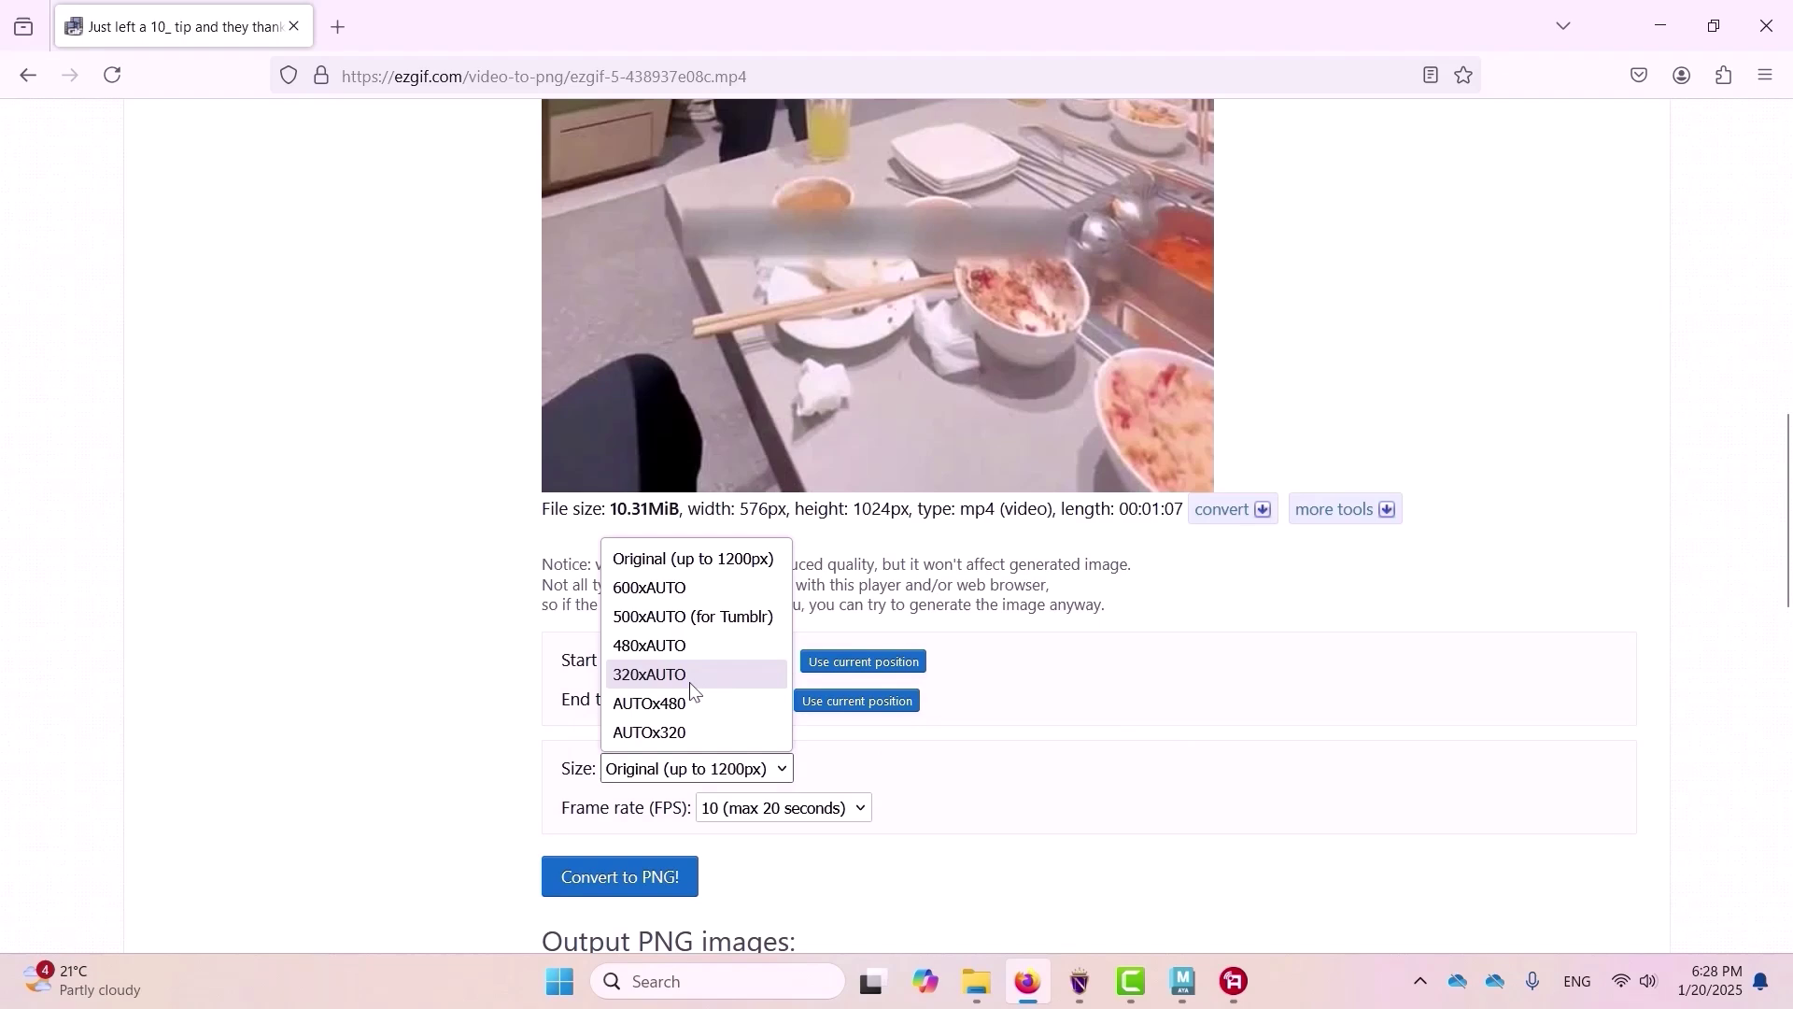
pyautogui.click(689, 676)
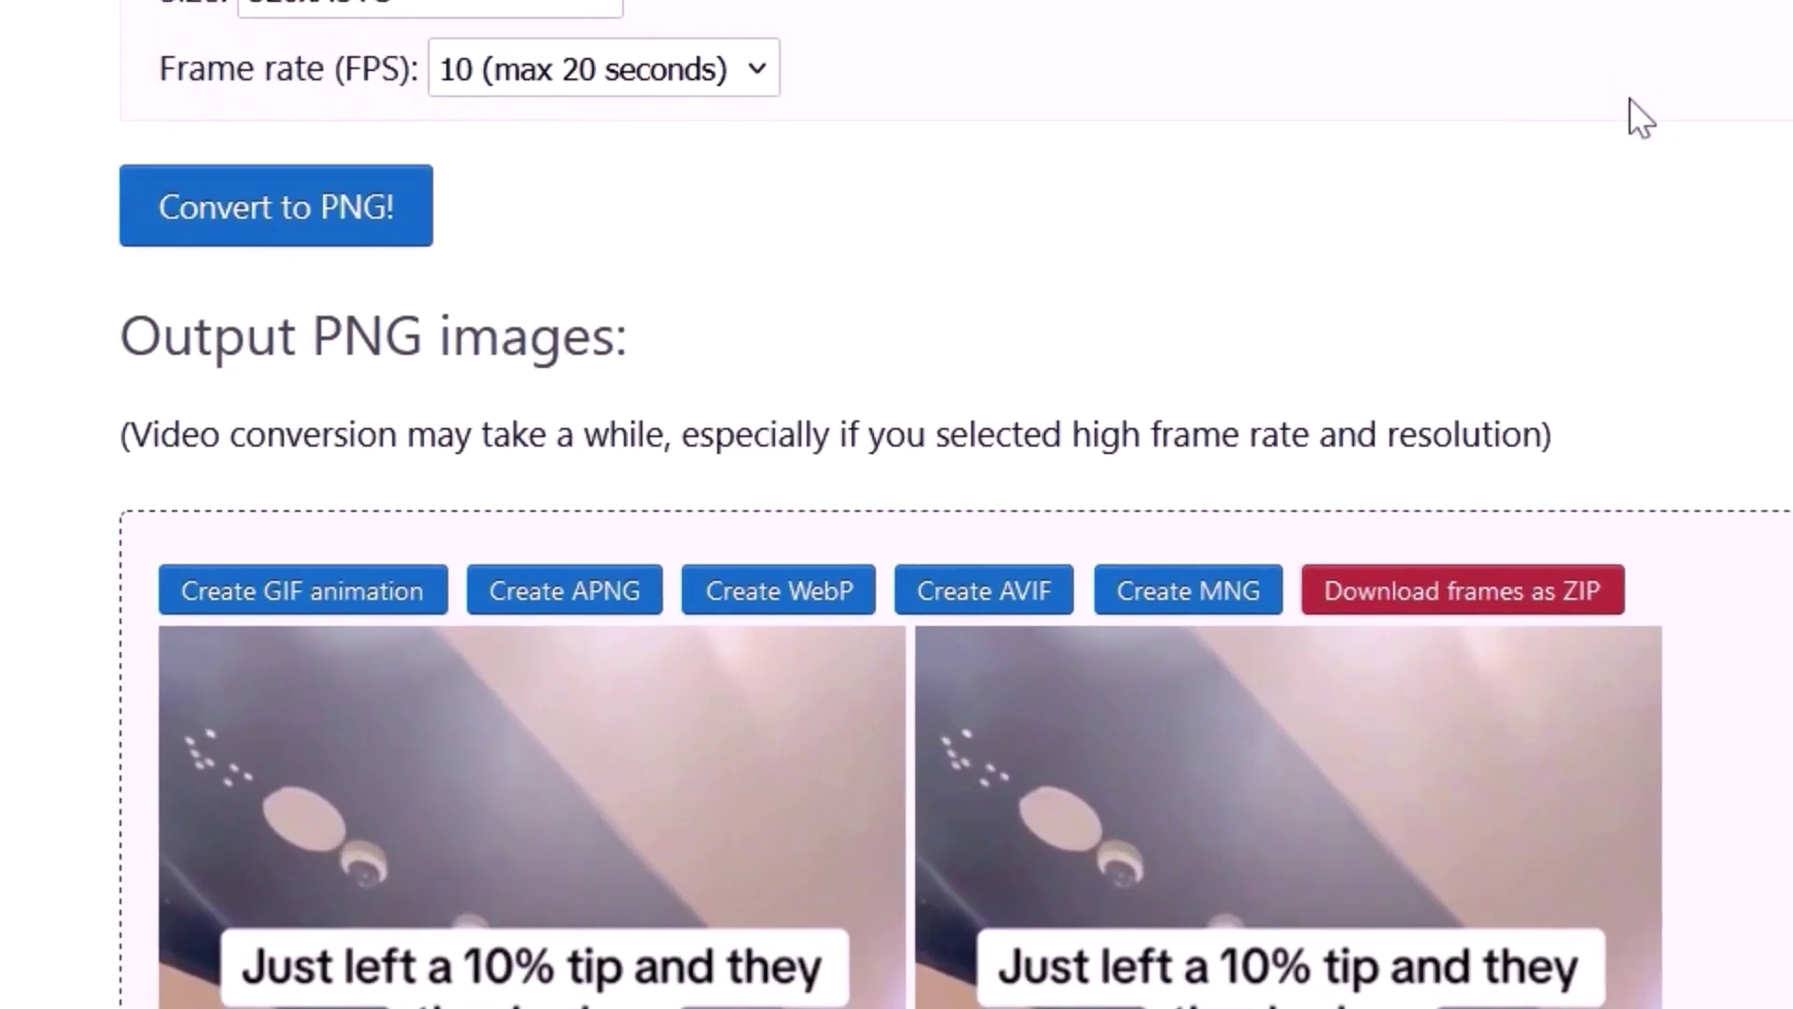
pyautogui.click(1521, 620)
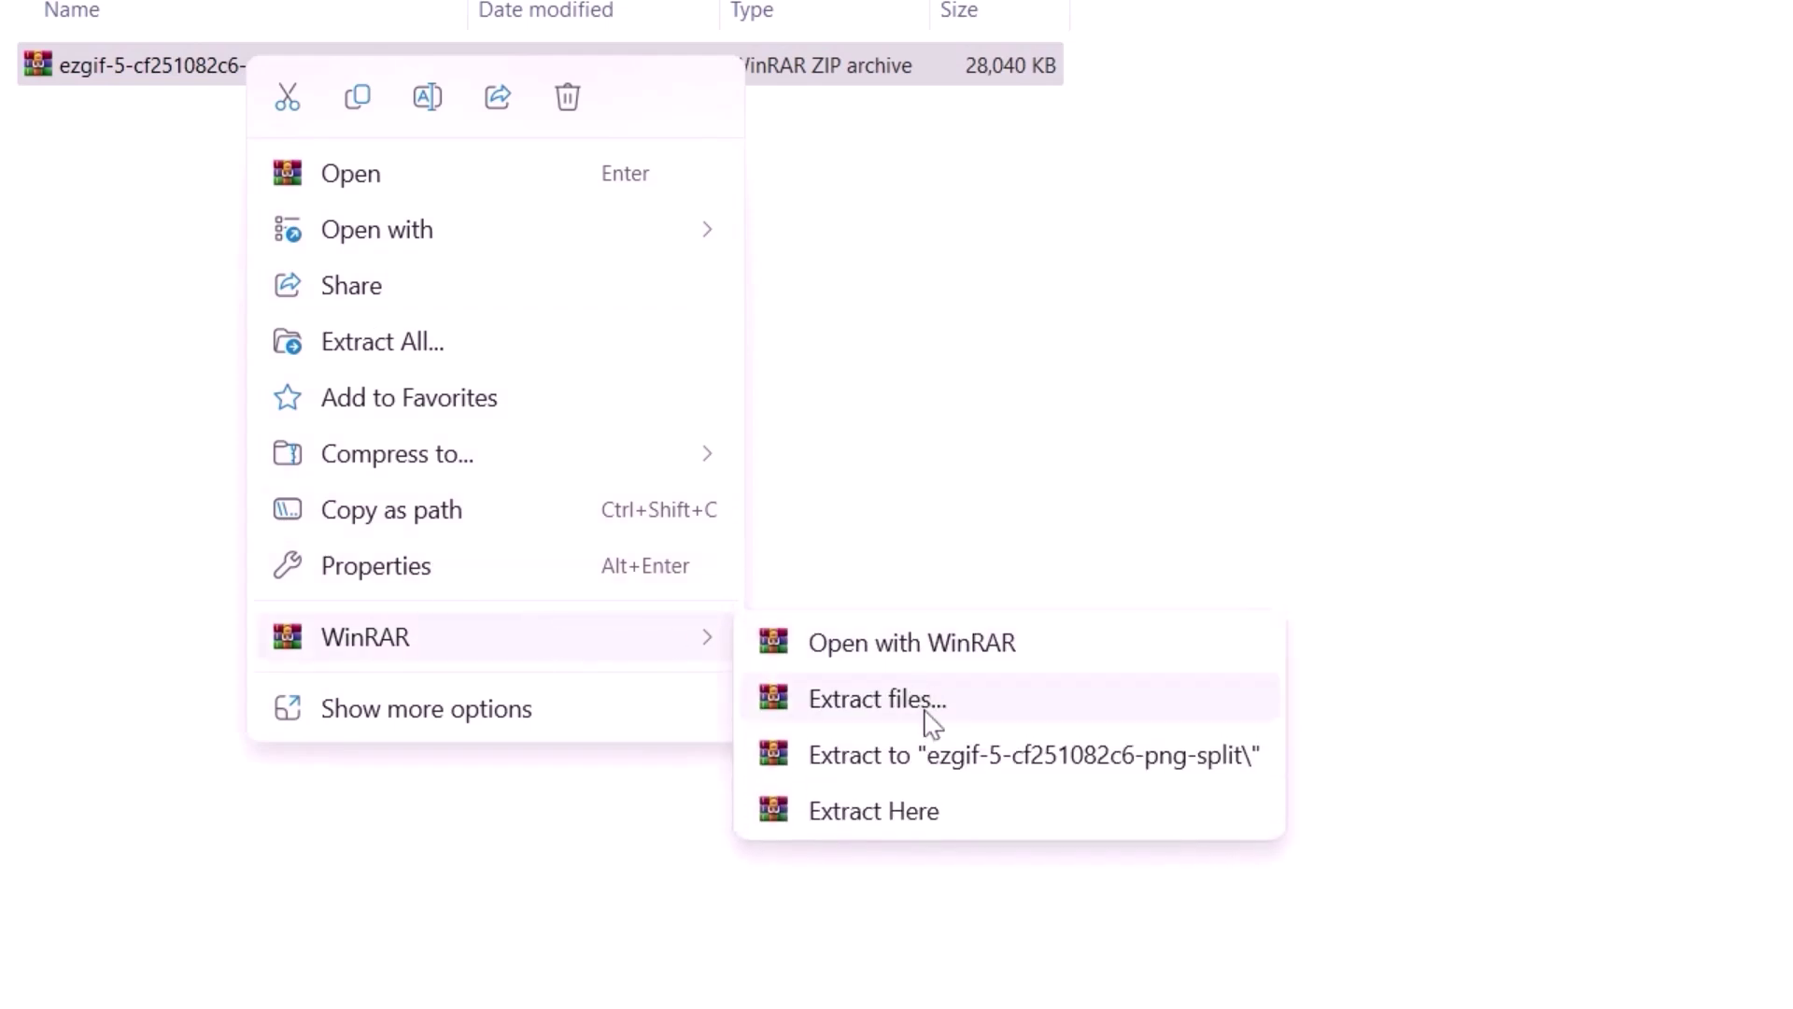
# Step: Extract the frames ZIP here, delete the archive, and browse the ezgif-frame PNG files
pyautogui.click(931, 811)
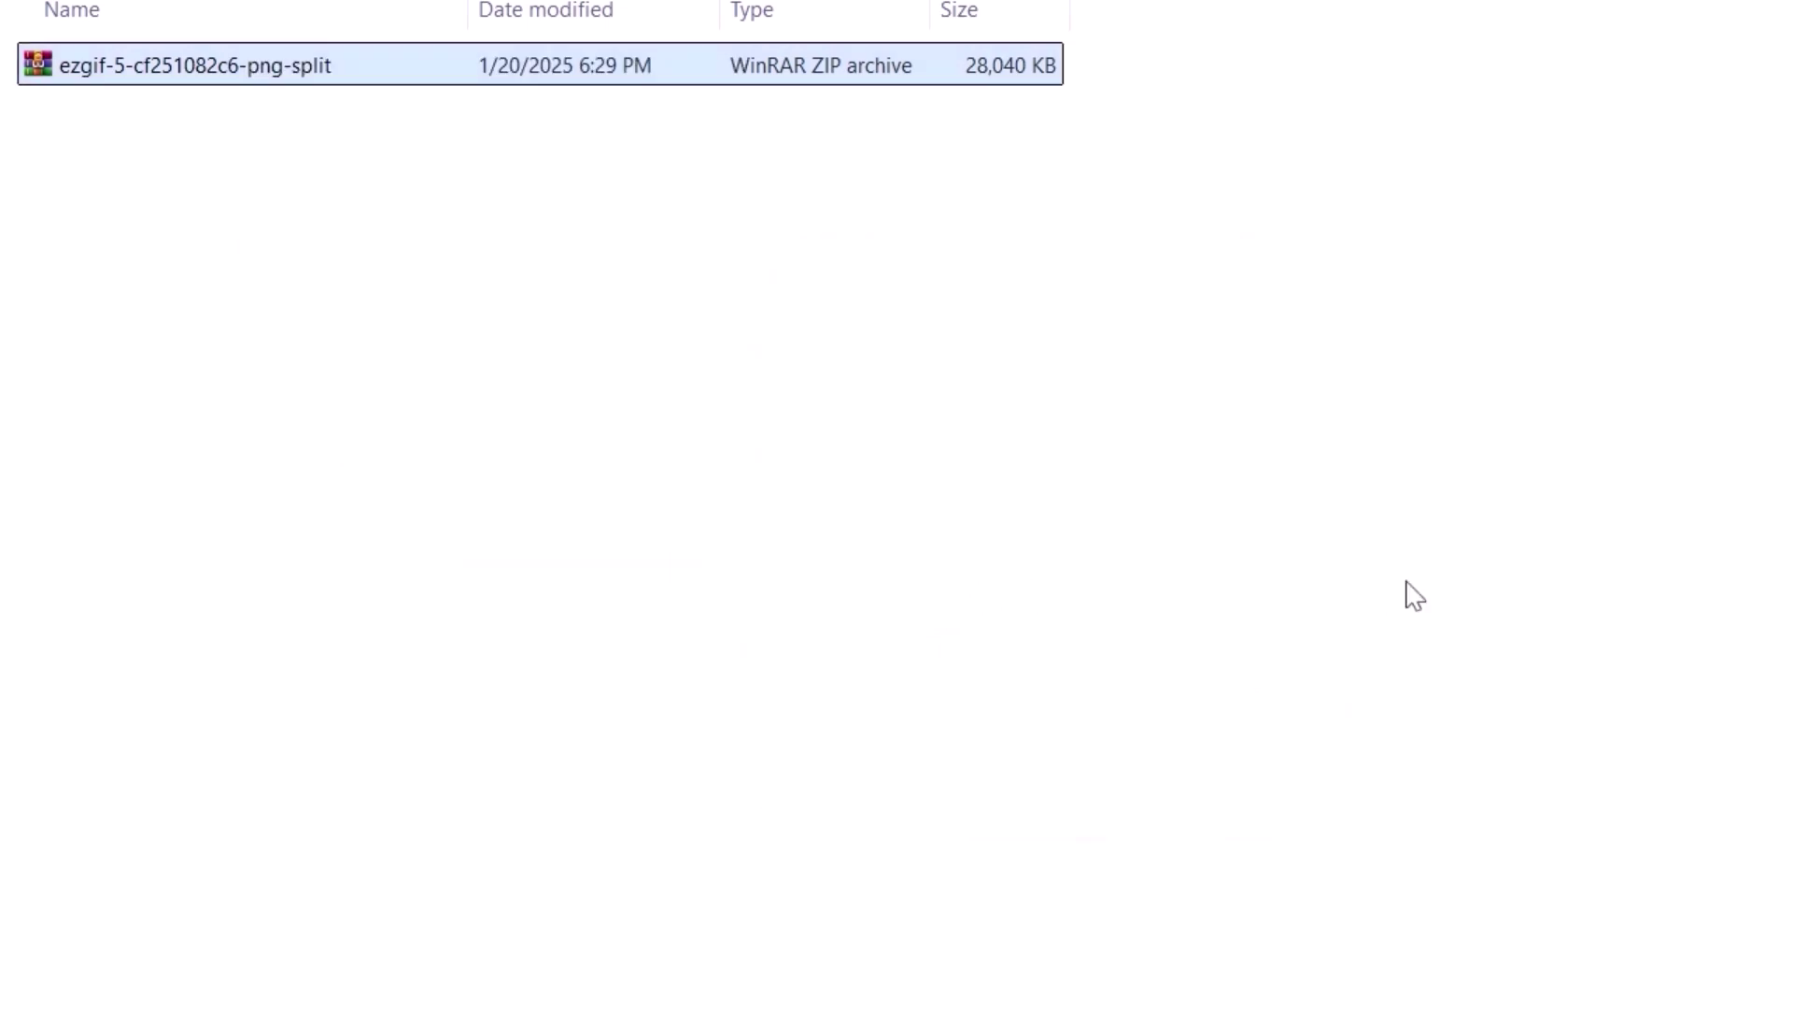
pyautogui.press('Delete')
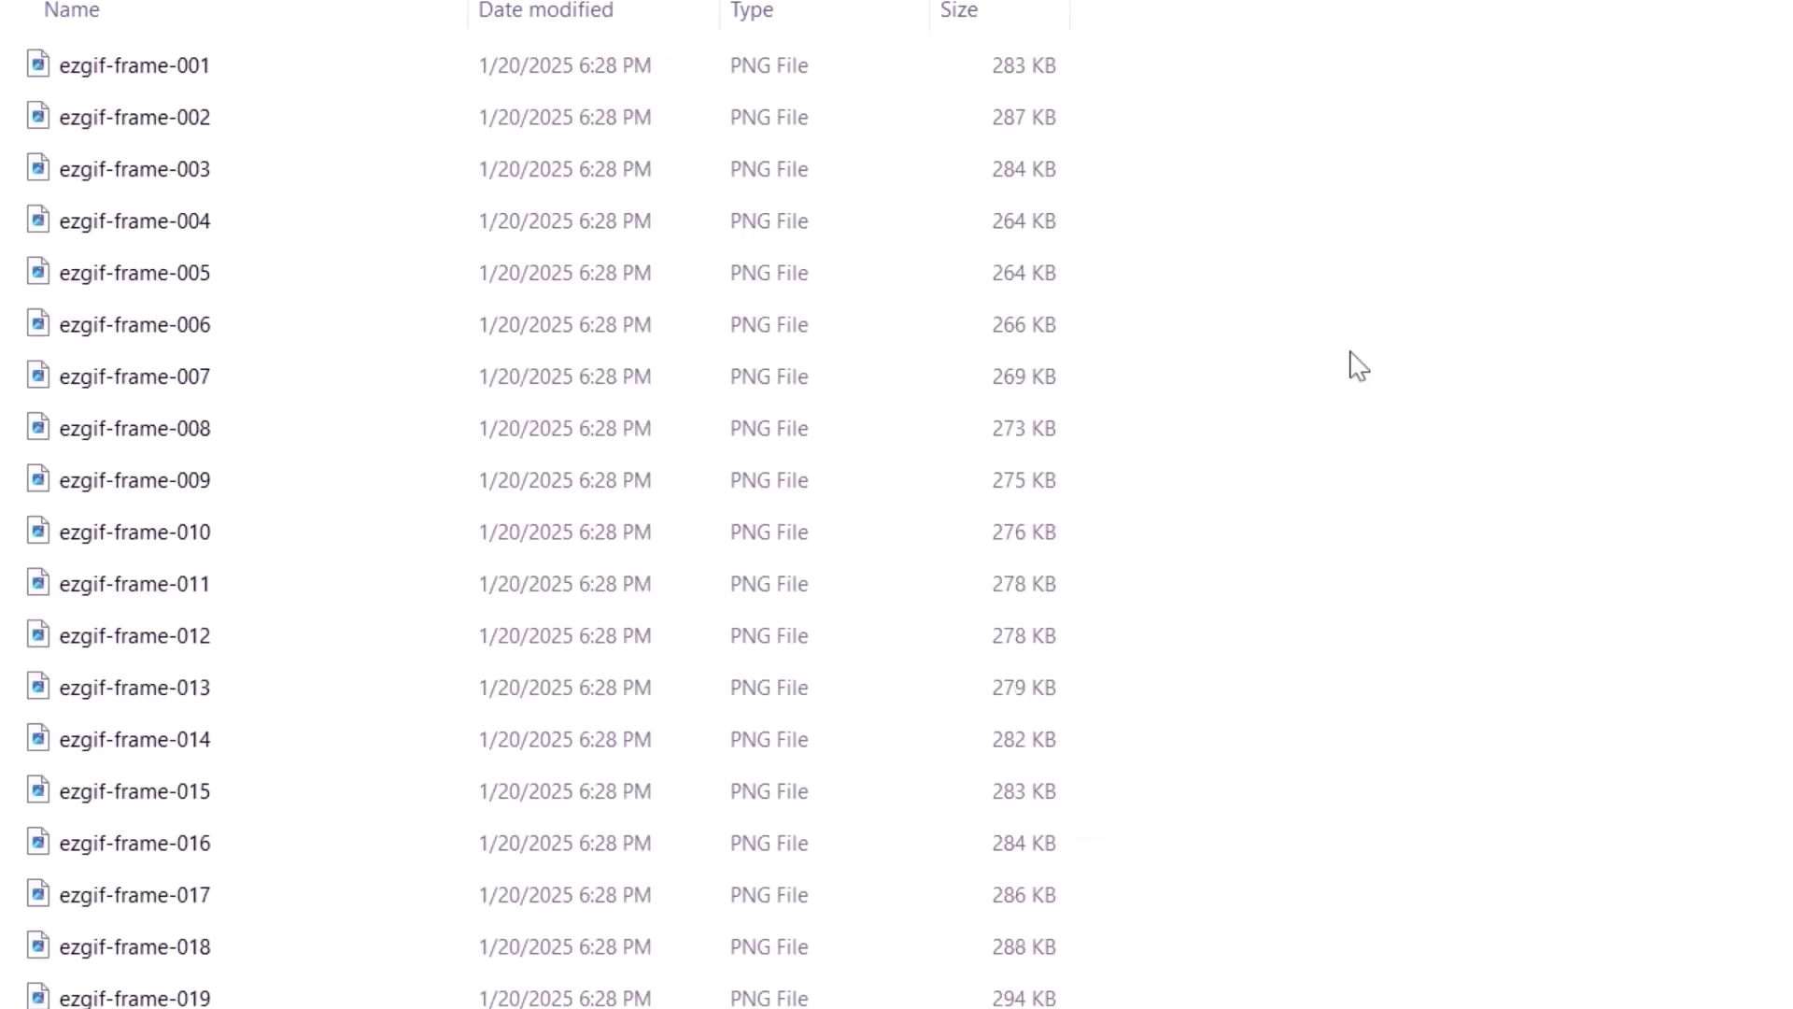
pyautogui.click(679, 84)
pyautogui.press('Down')
pyautogui.press('Down')
pyautogui.press('Down')
pyautogui.press('Down')
pyautogui.scroll(-16, 853, 524)
pyautogui.scroll(-11, 428, 931)
pyautogui.scroll(20, 620, 971)
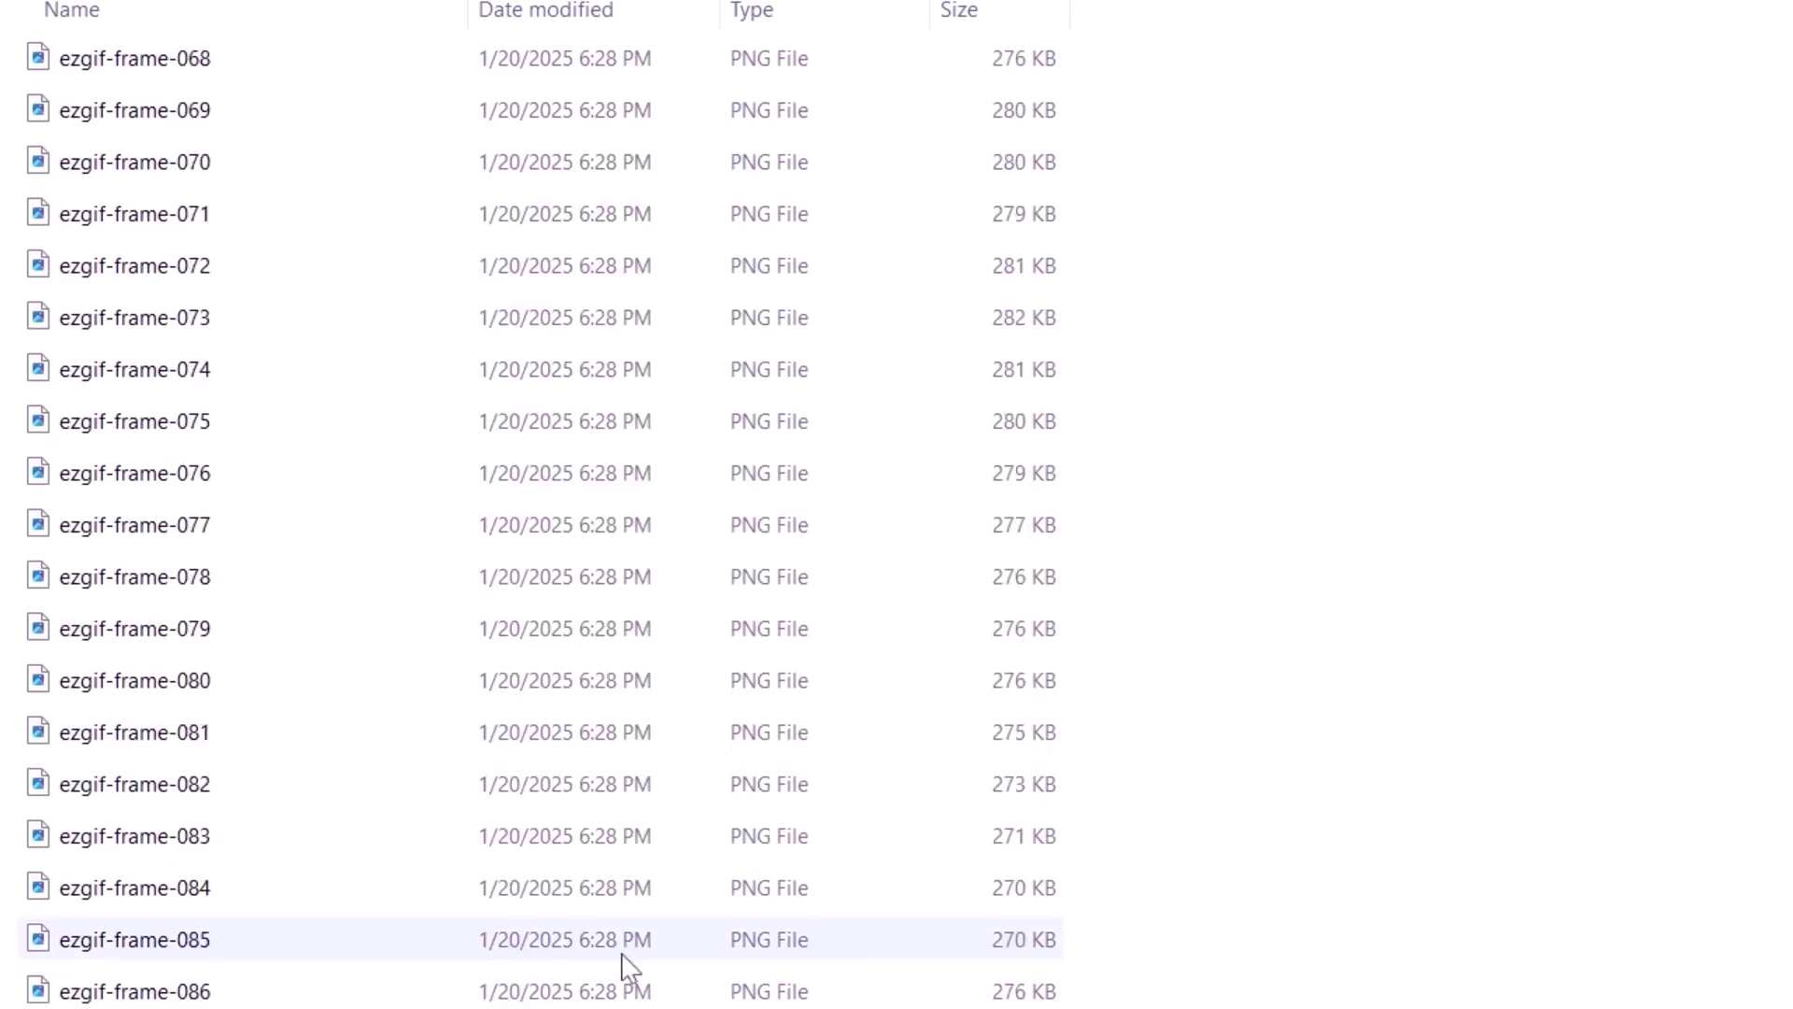
pyautogui.scroll(5, 622, 967)
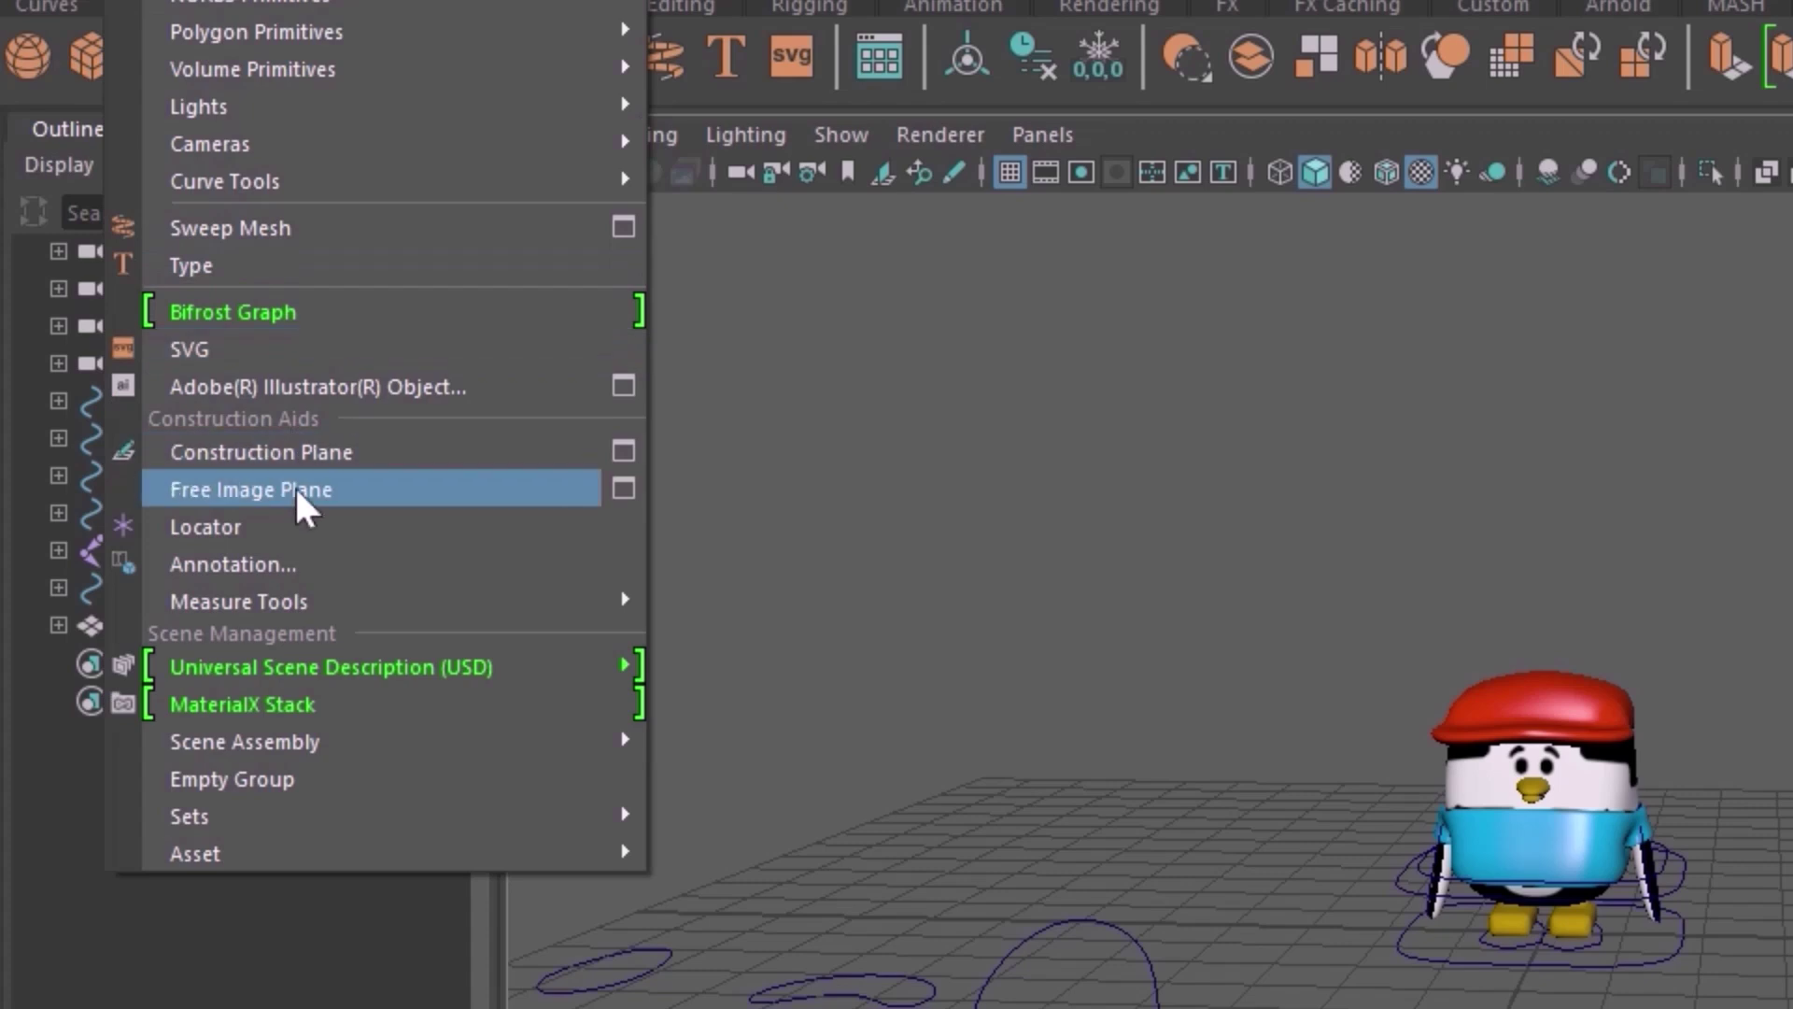
# Step: Create a free image plane showing ezgif-frame-001.png and scale it up beside the penguin
pyautogui.click(295, 486)
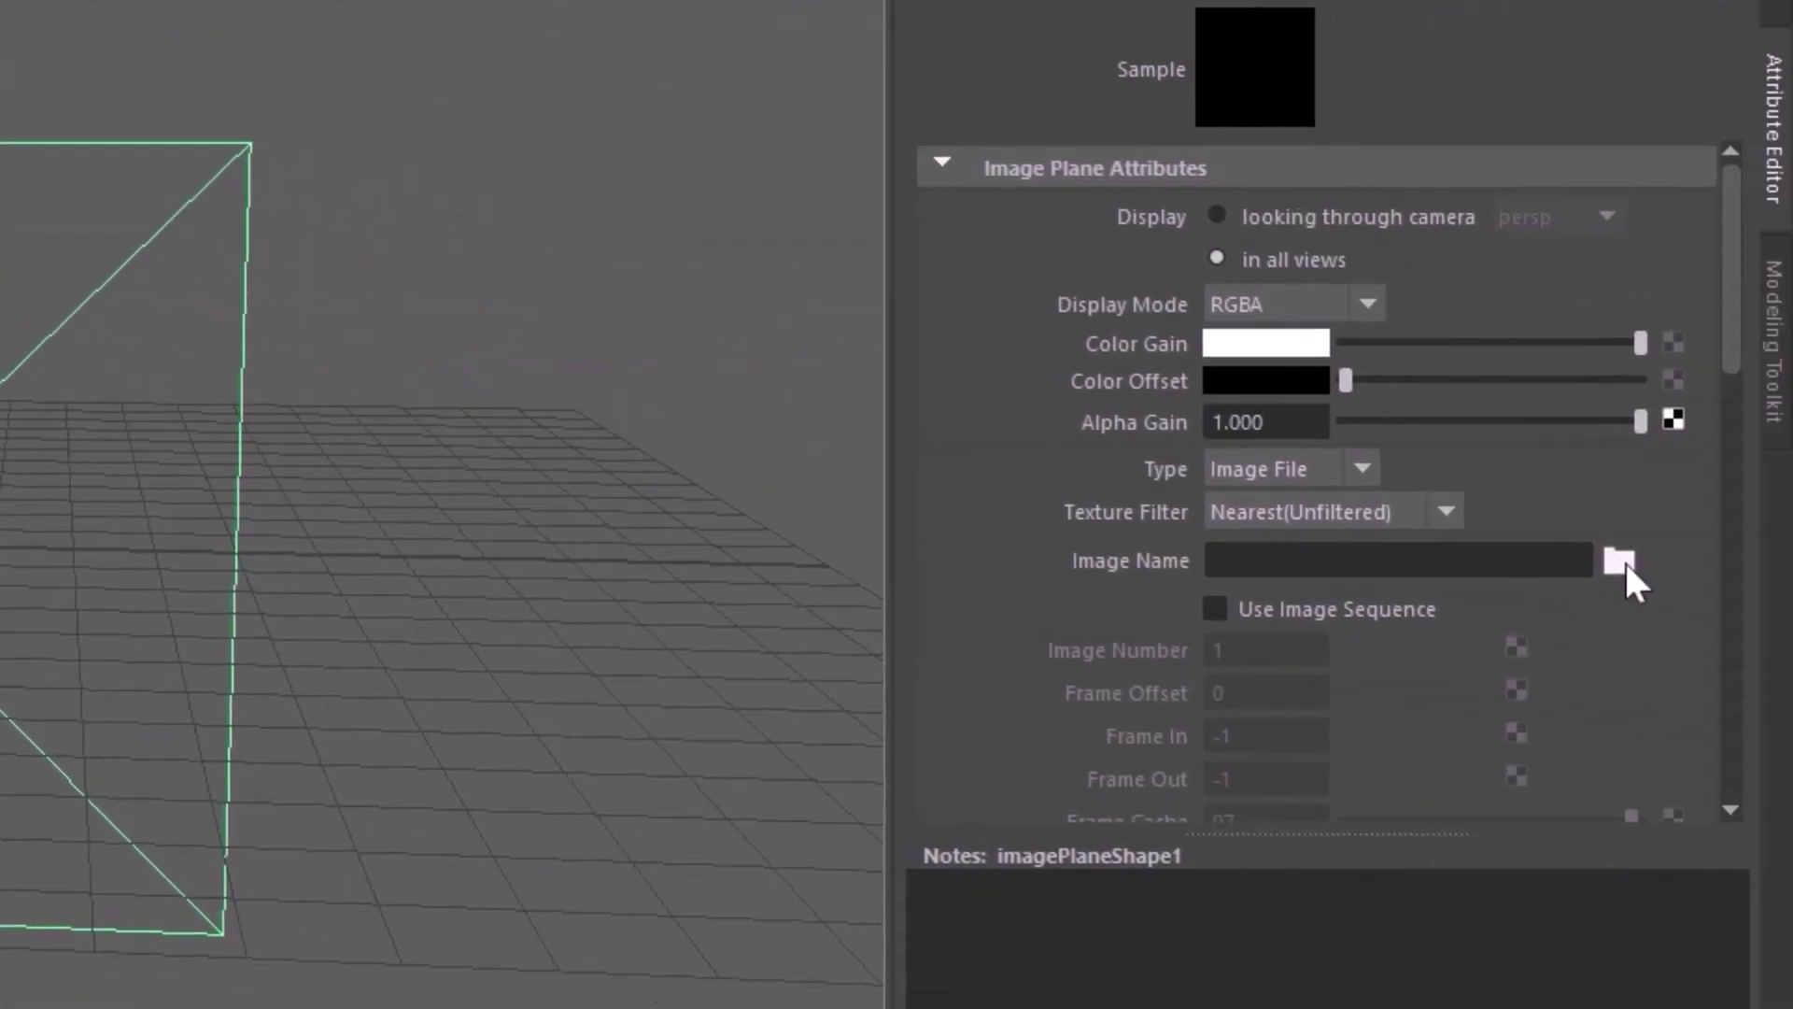
pyautogui.click(1621, 562)
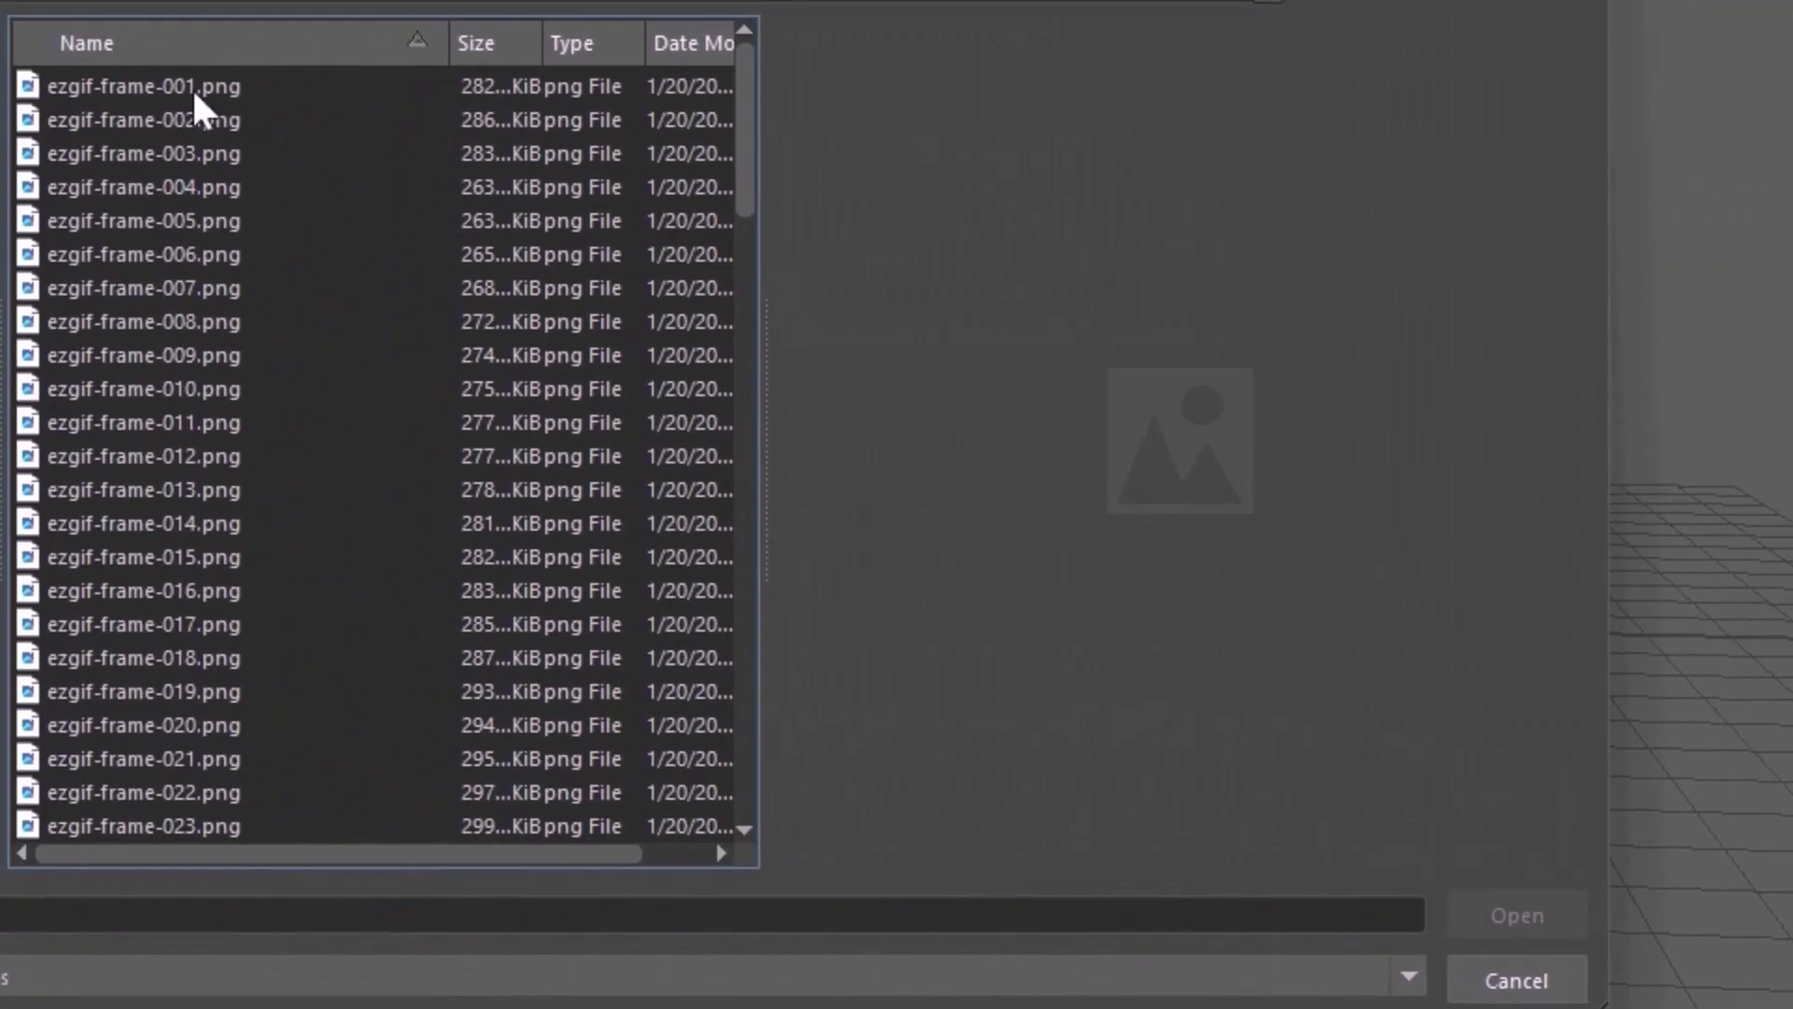
pyautogui.click(192, 86)
pyautogui.click(1497, 903)
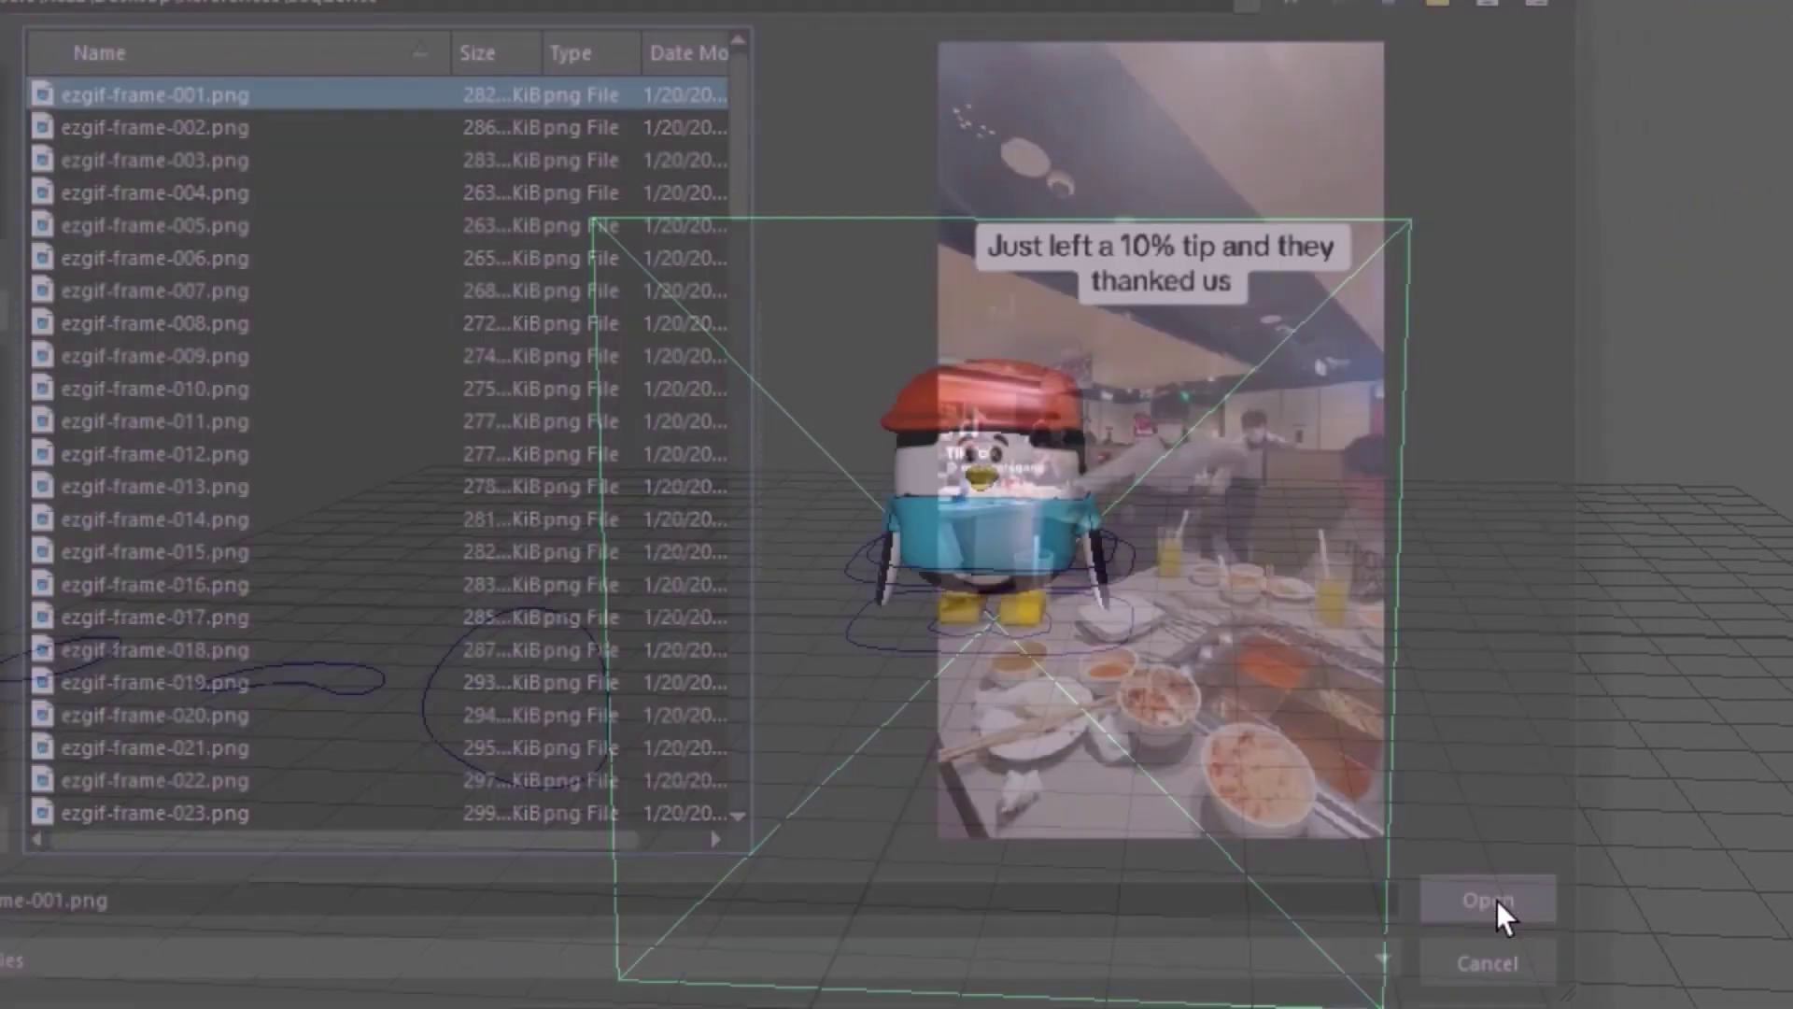
pyautogui.press('r')
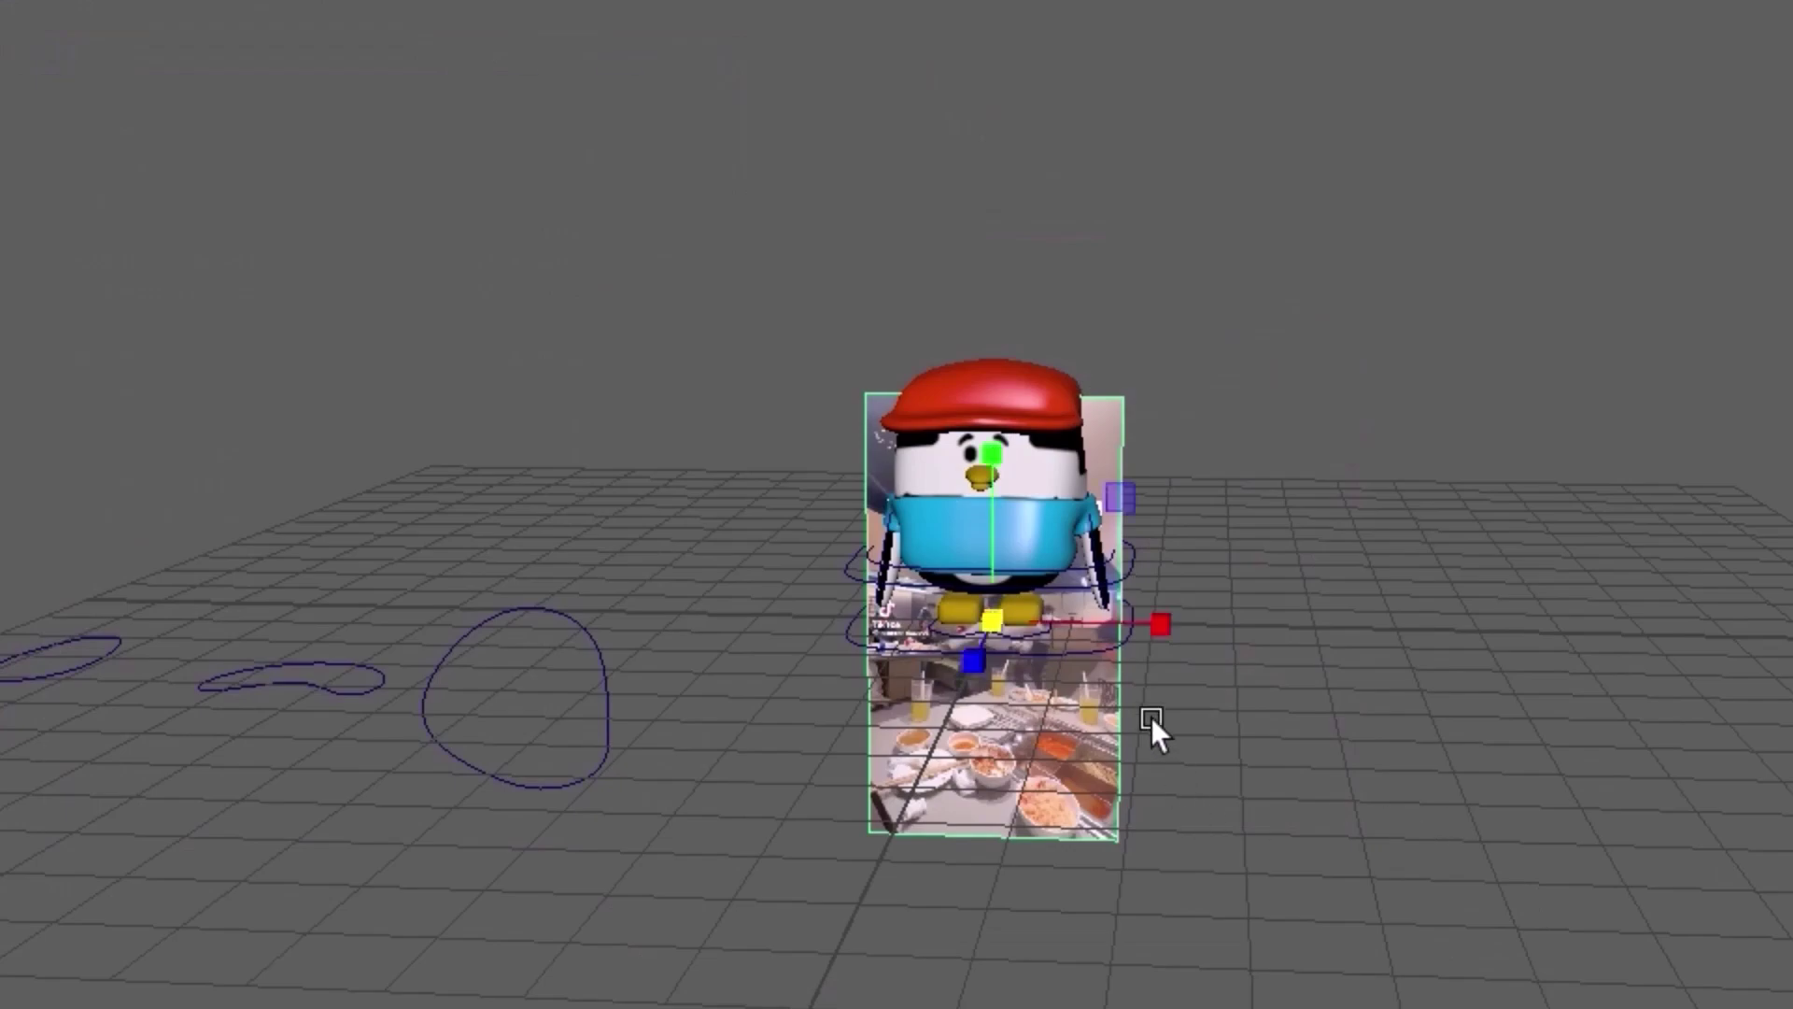
pyautogui.moveTo(1125, 497); pyautogui.dragTo(1236, 445, button='middle')
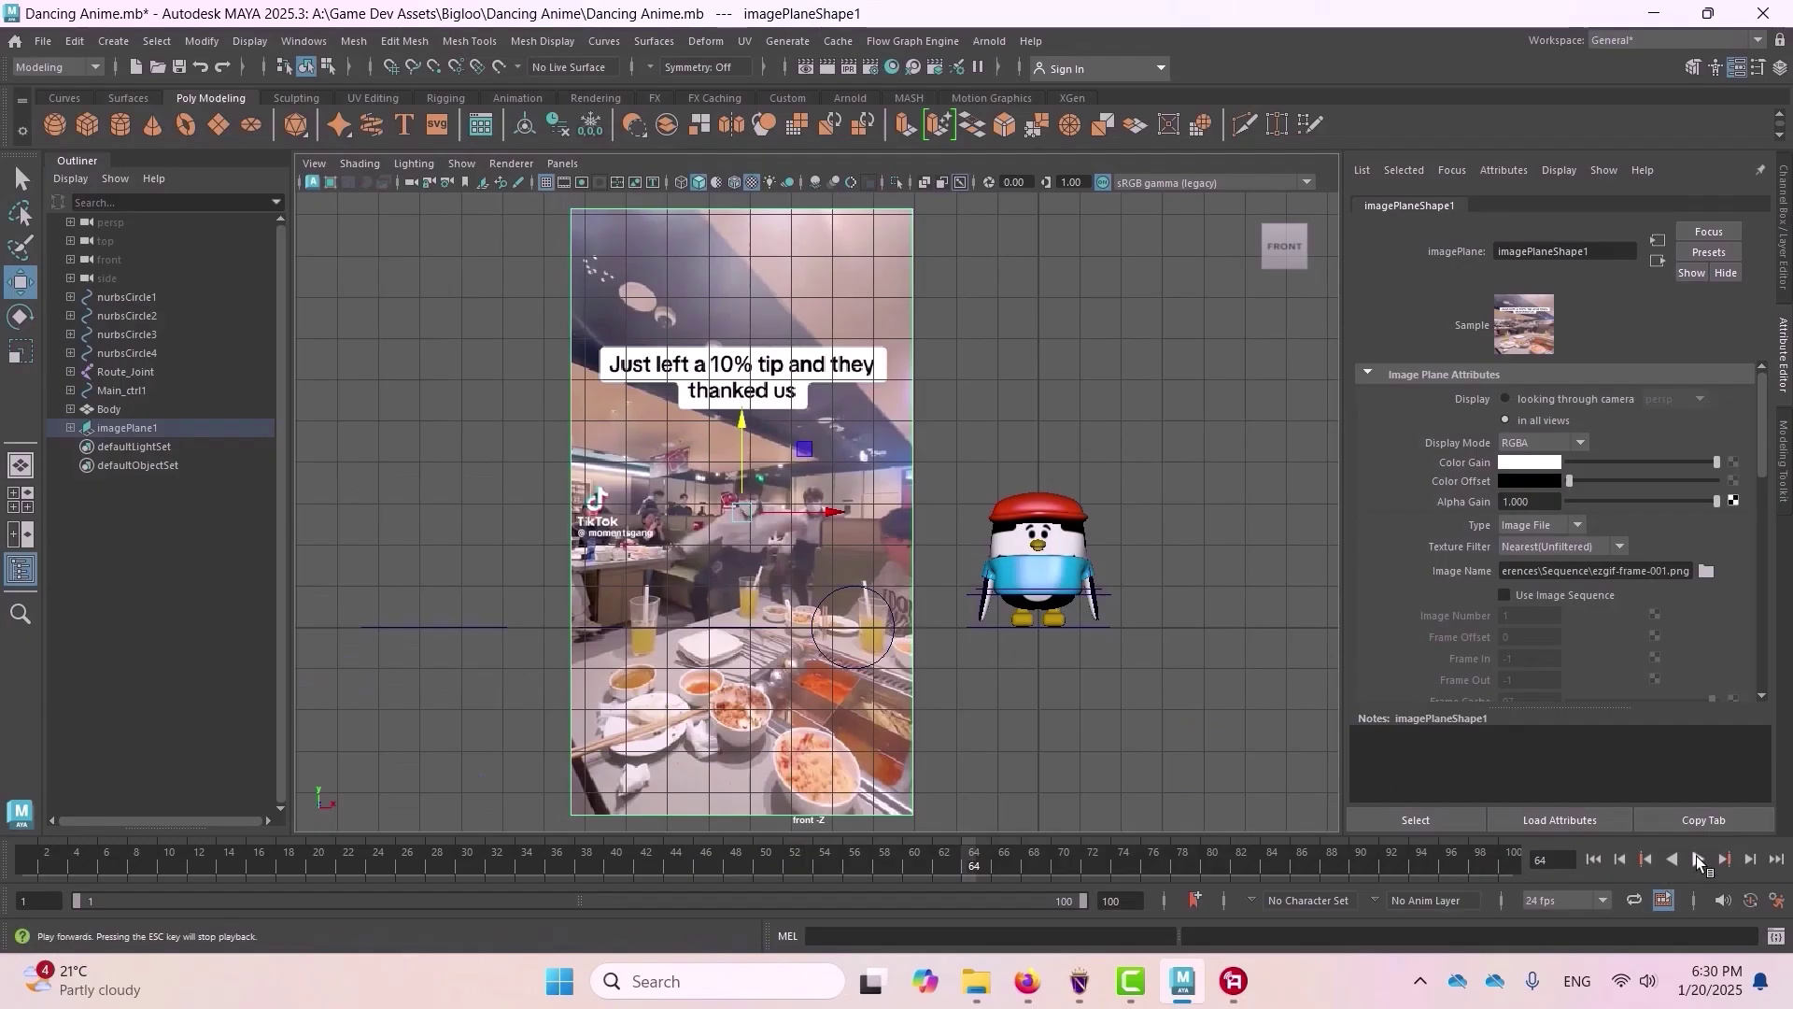
# Step: Enable Use Image Sequence on the image plane, rewind to frame 1, and play the timeline
pyautogui.click(1696, 855)
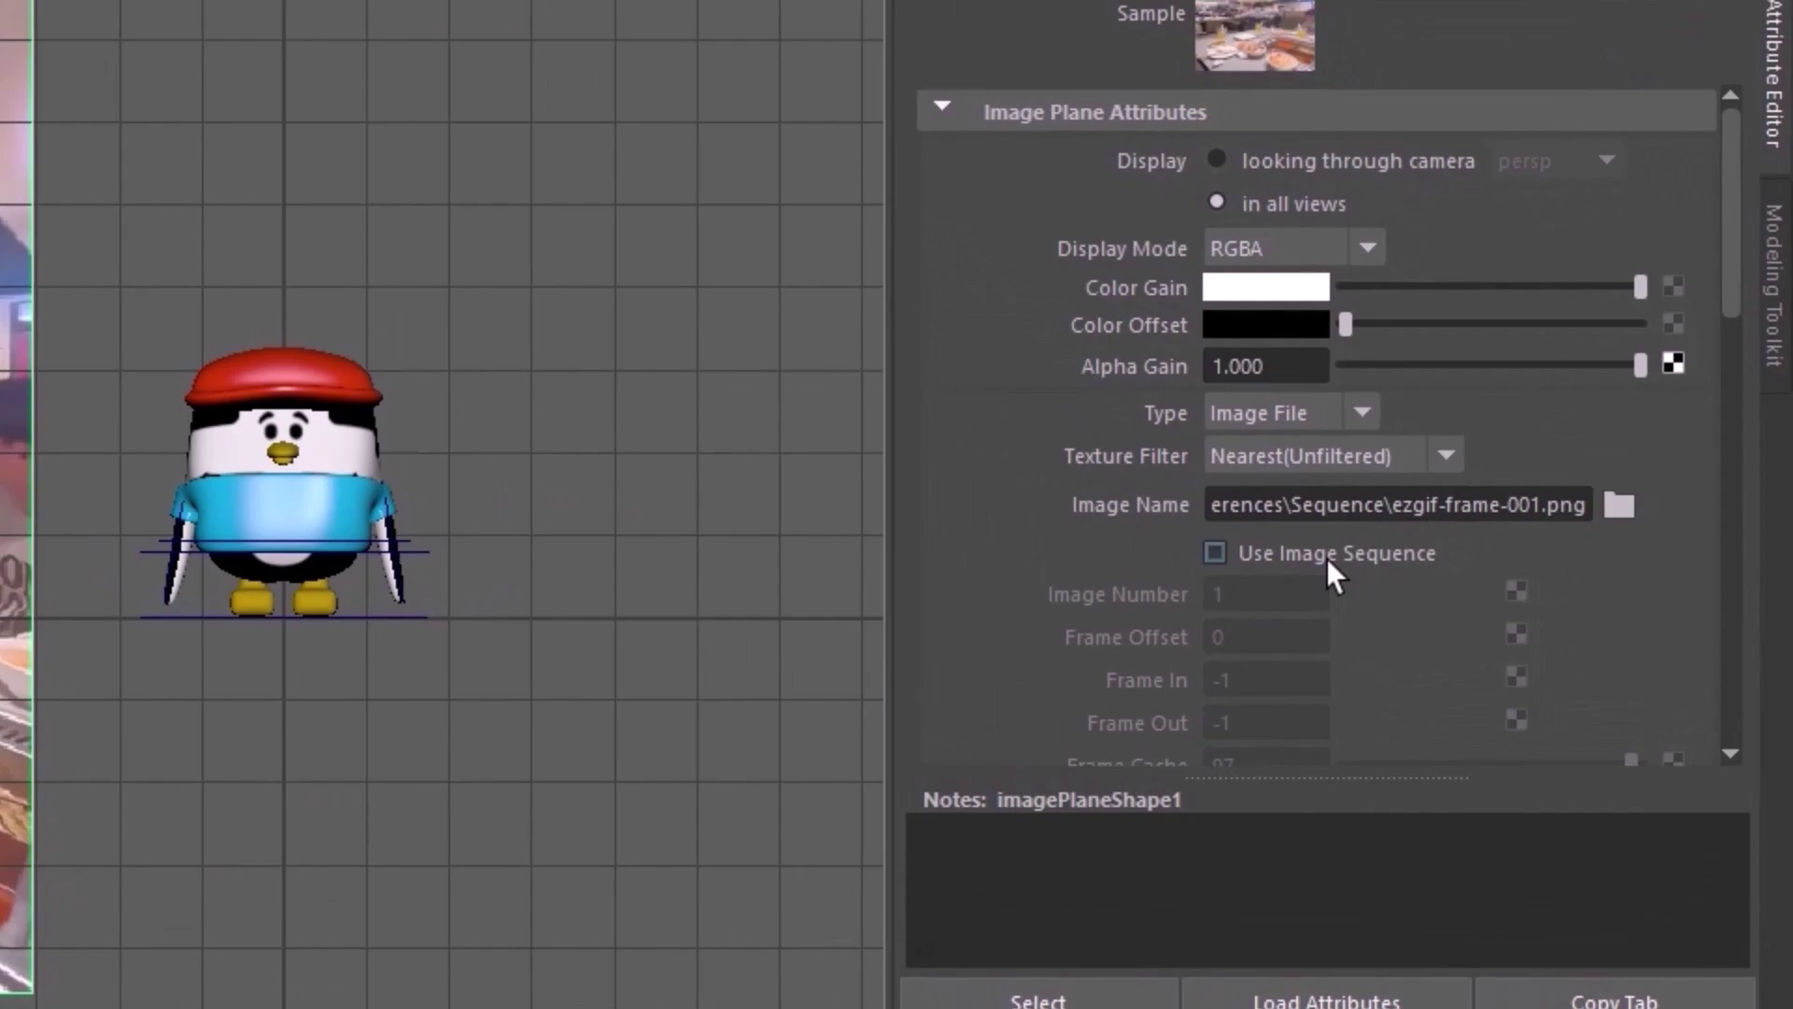
pyautogui.click(1326, 558)
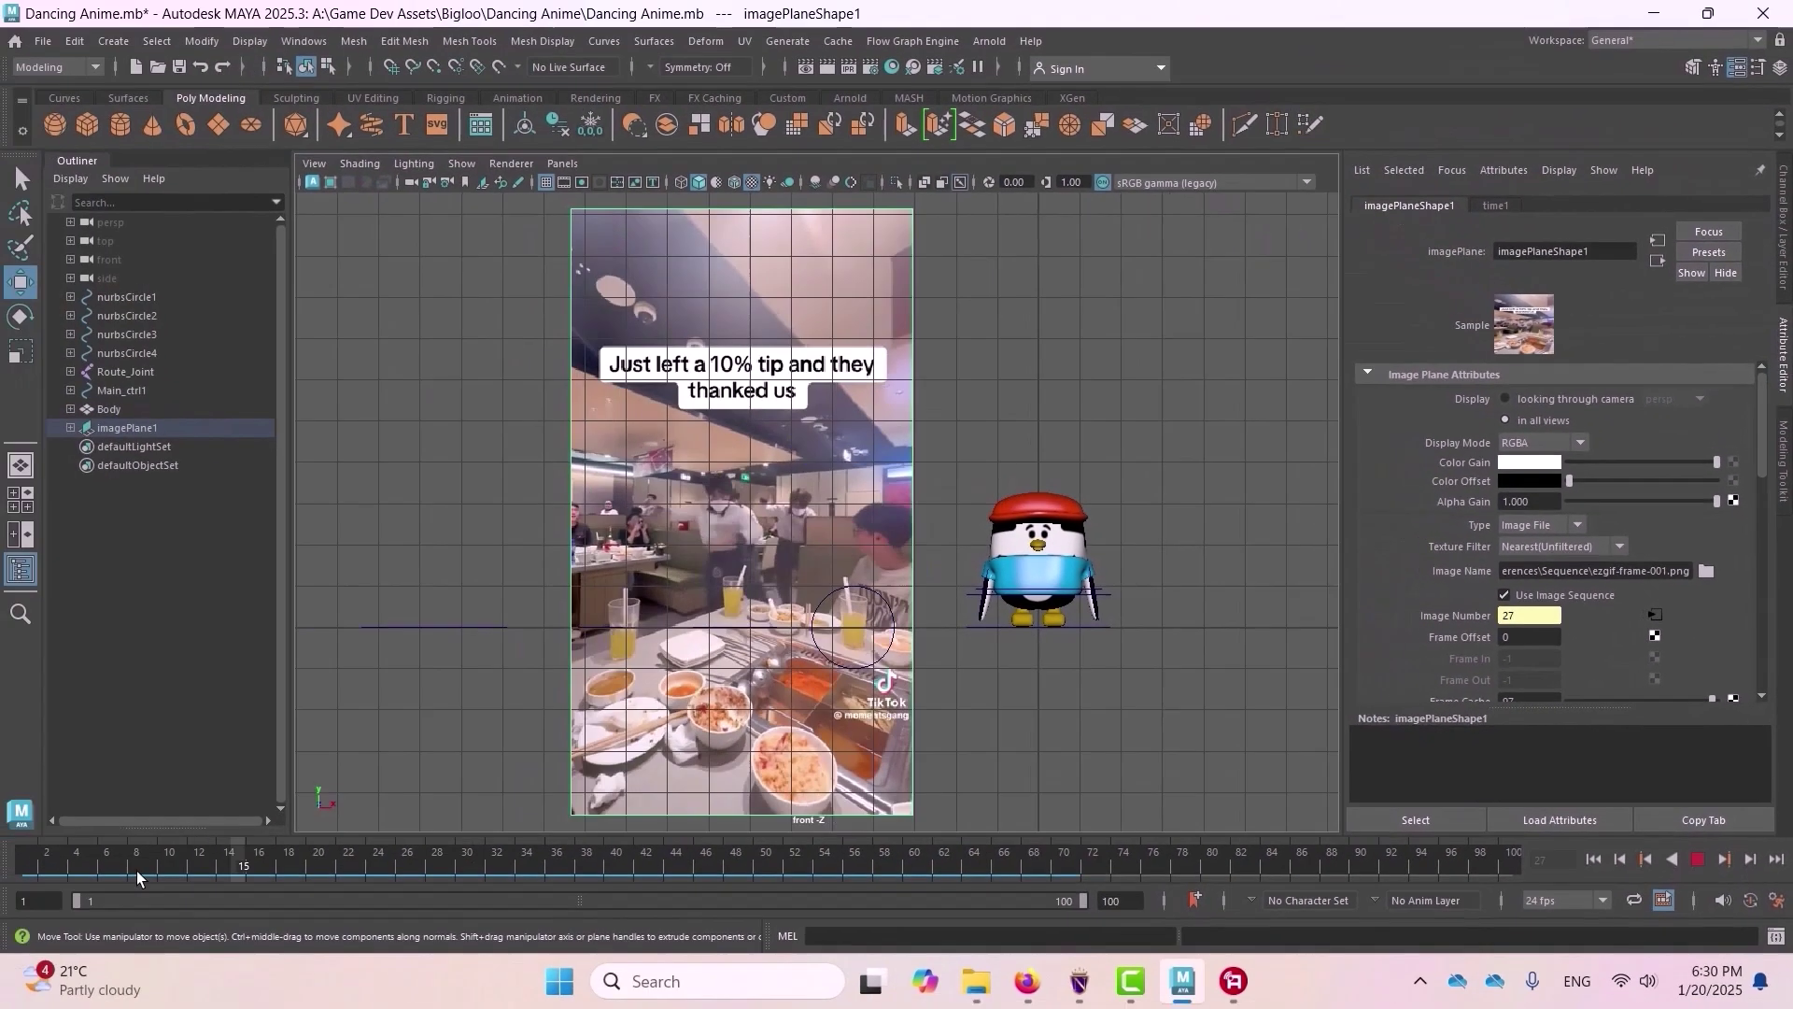
pyautogui.hotkey('alt', 'shift', 'v')
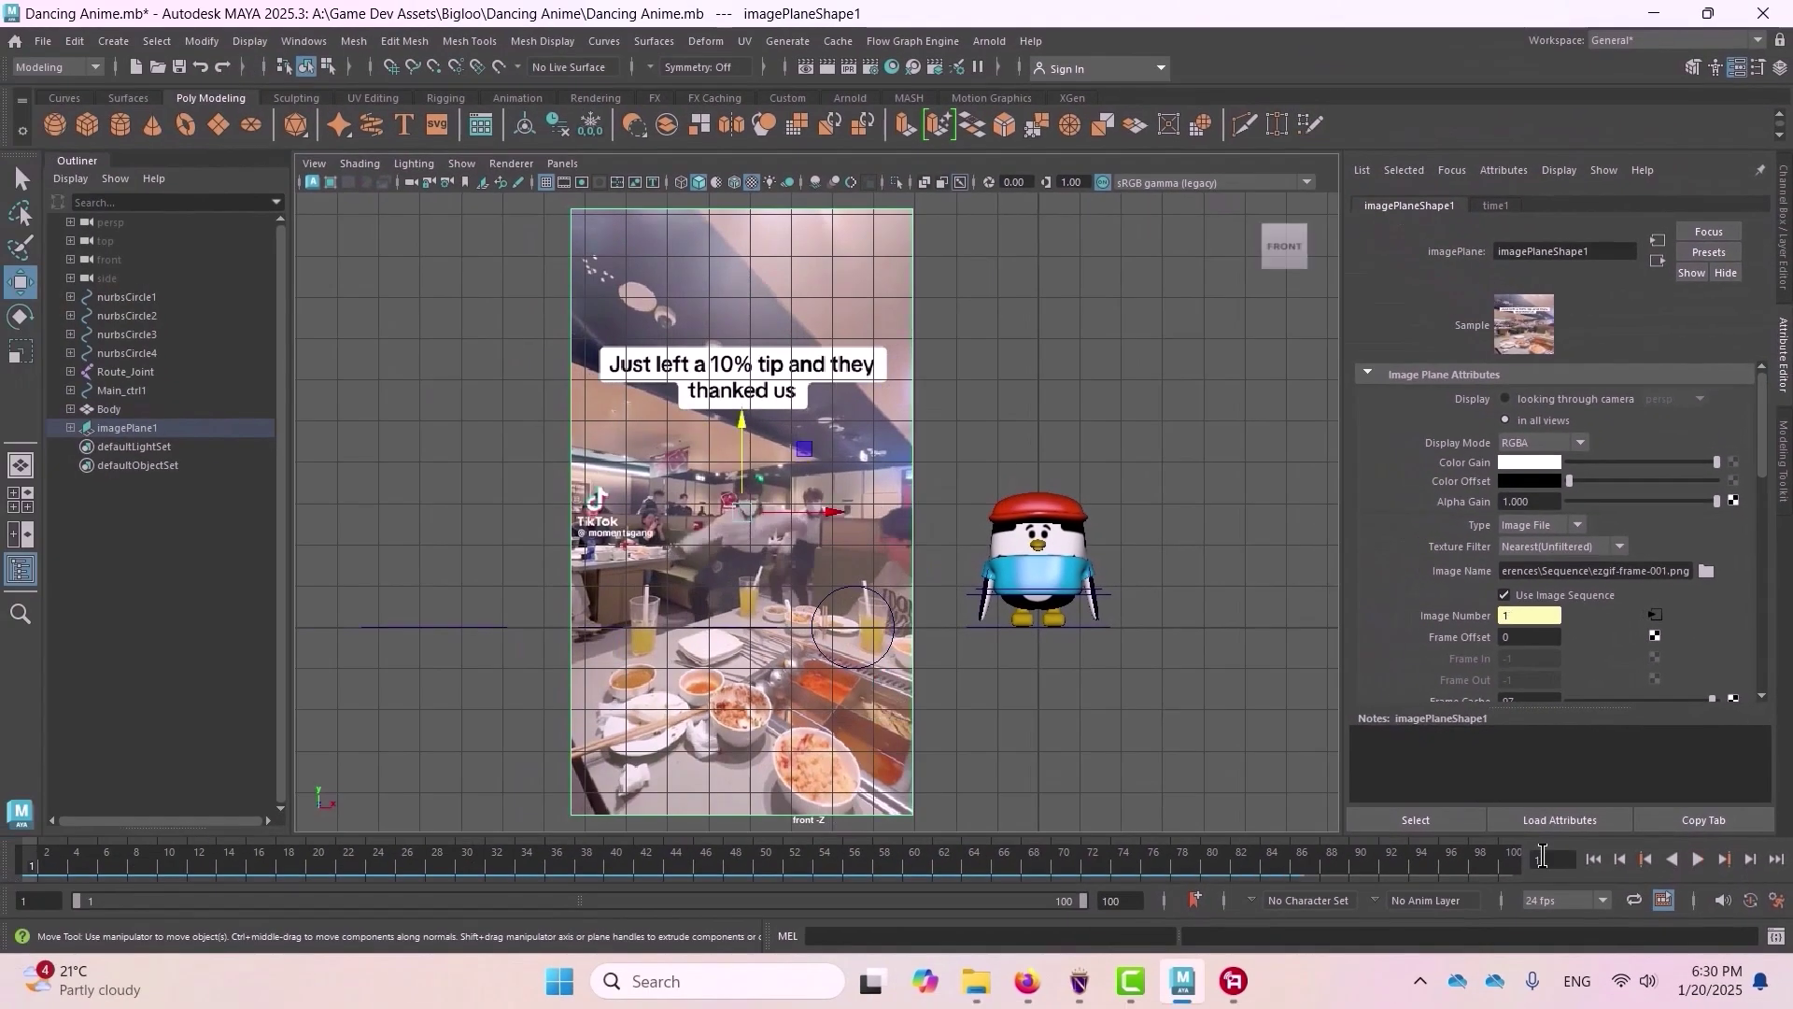
pyautogui.click(1698, 860)
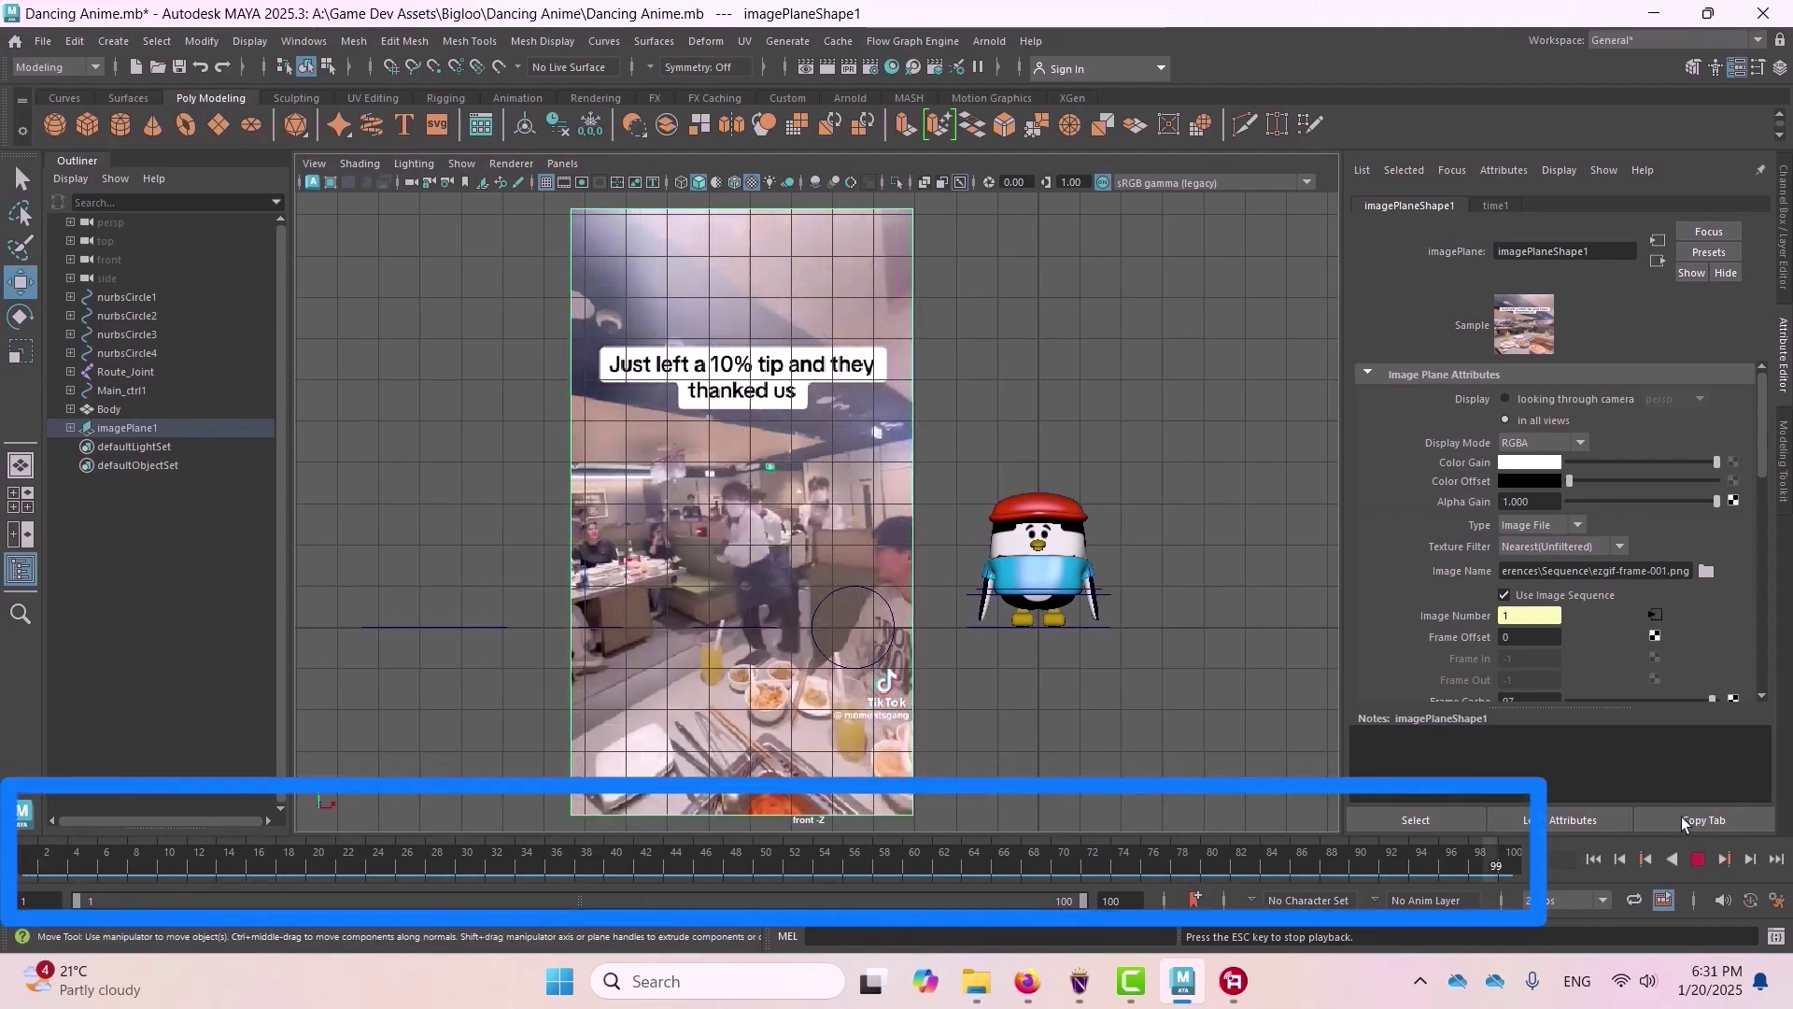
# Step: Stop playback and set the time slider's Playback Speed to Real-time
pyautogui.click(1699, 859)
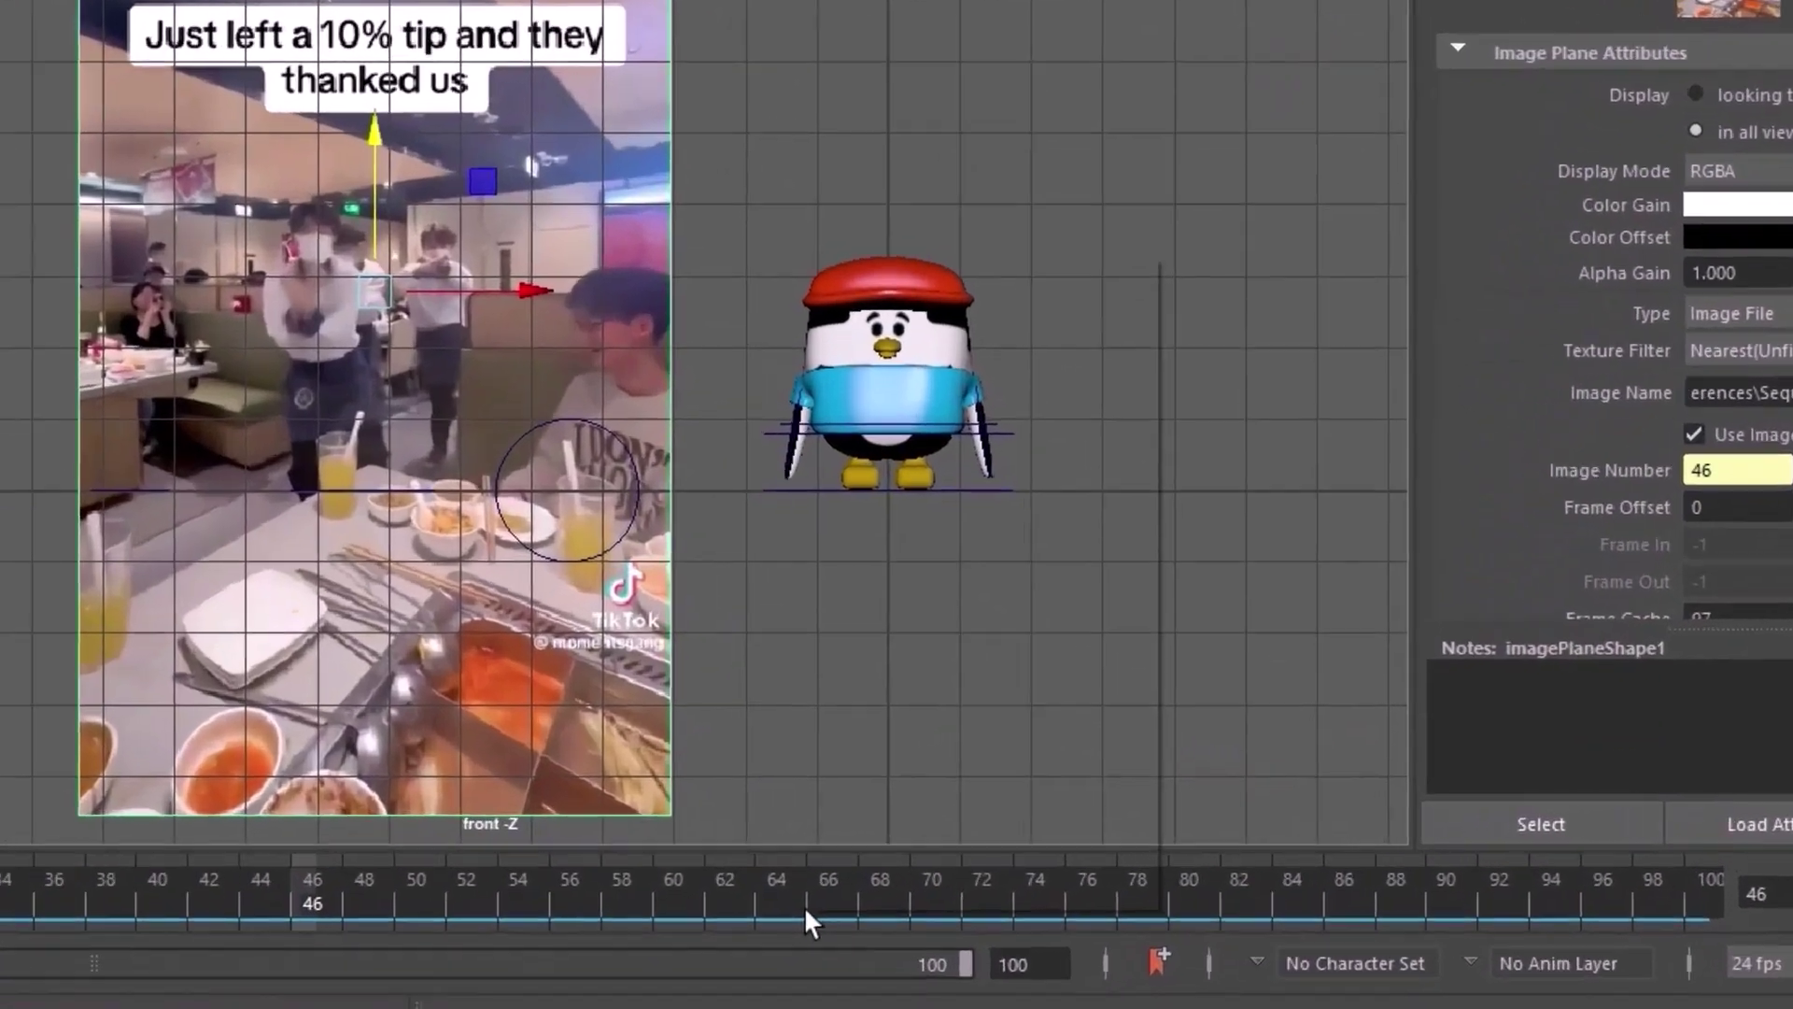
pyautogui.rightClick(804, 906)
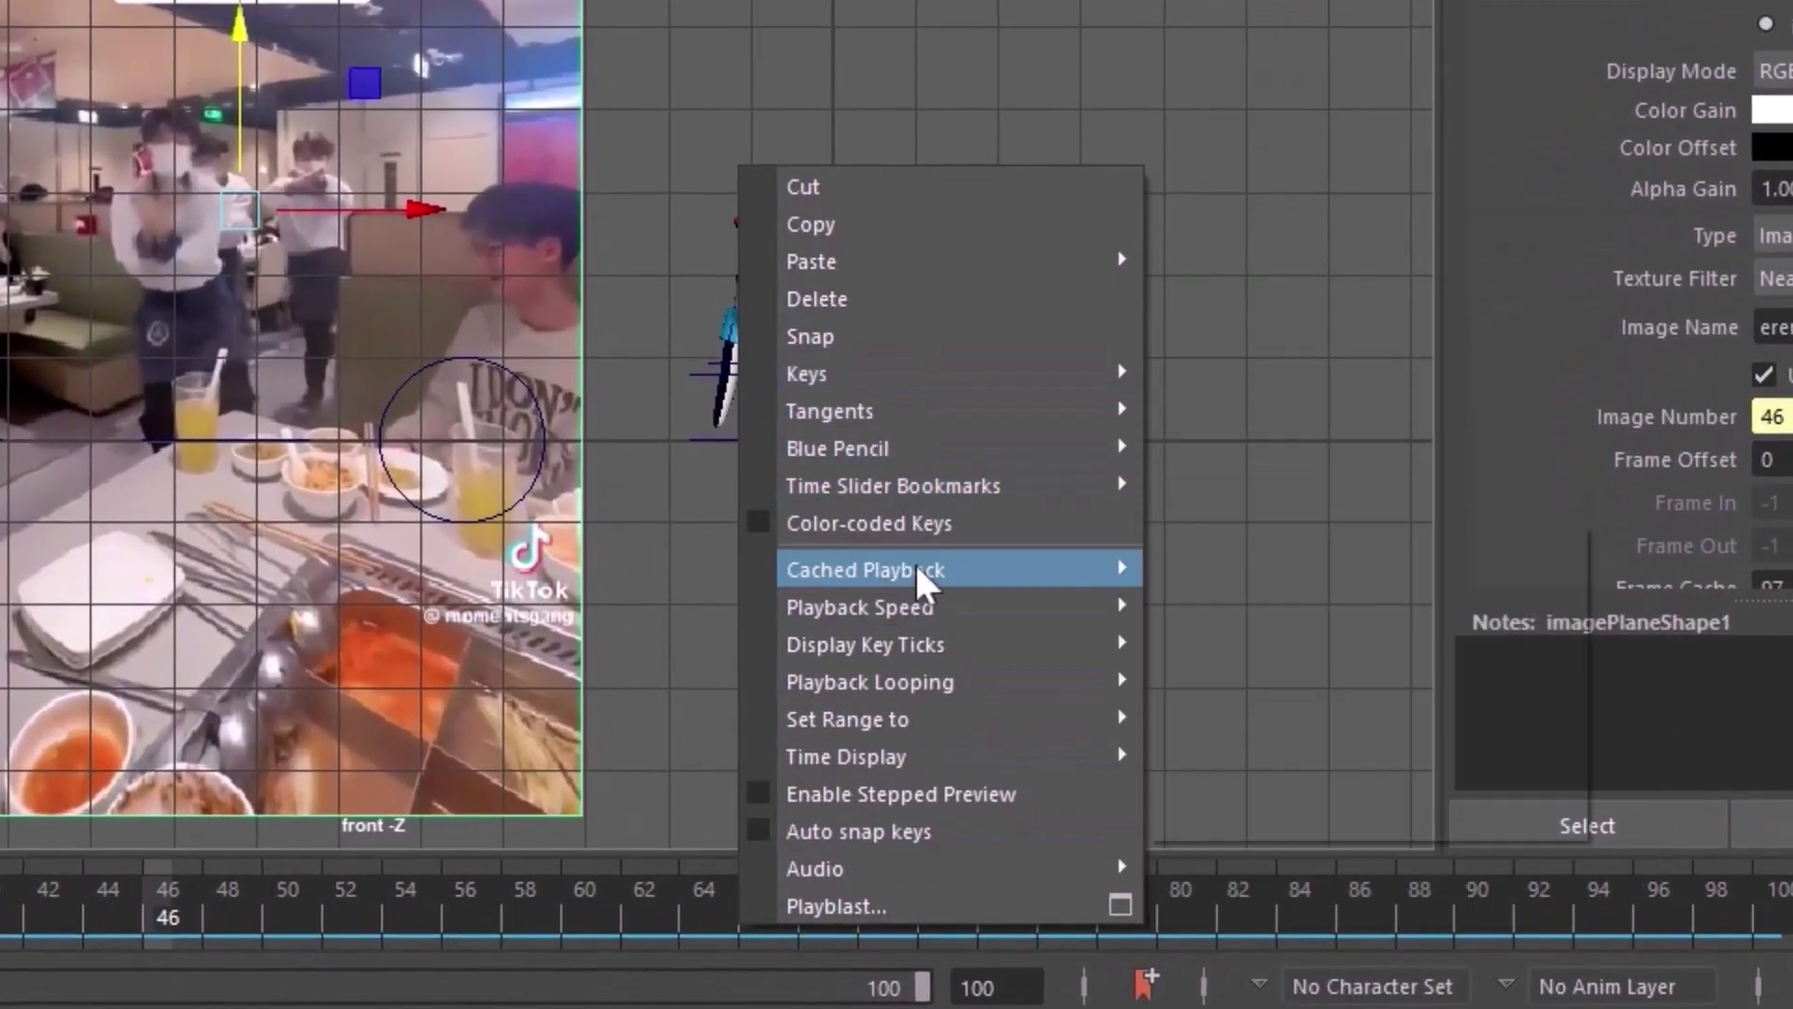
pyautogui.moveTo(960, 612)
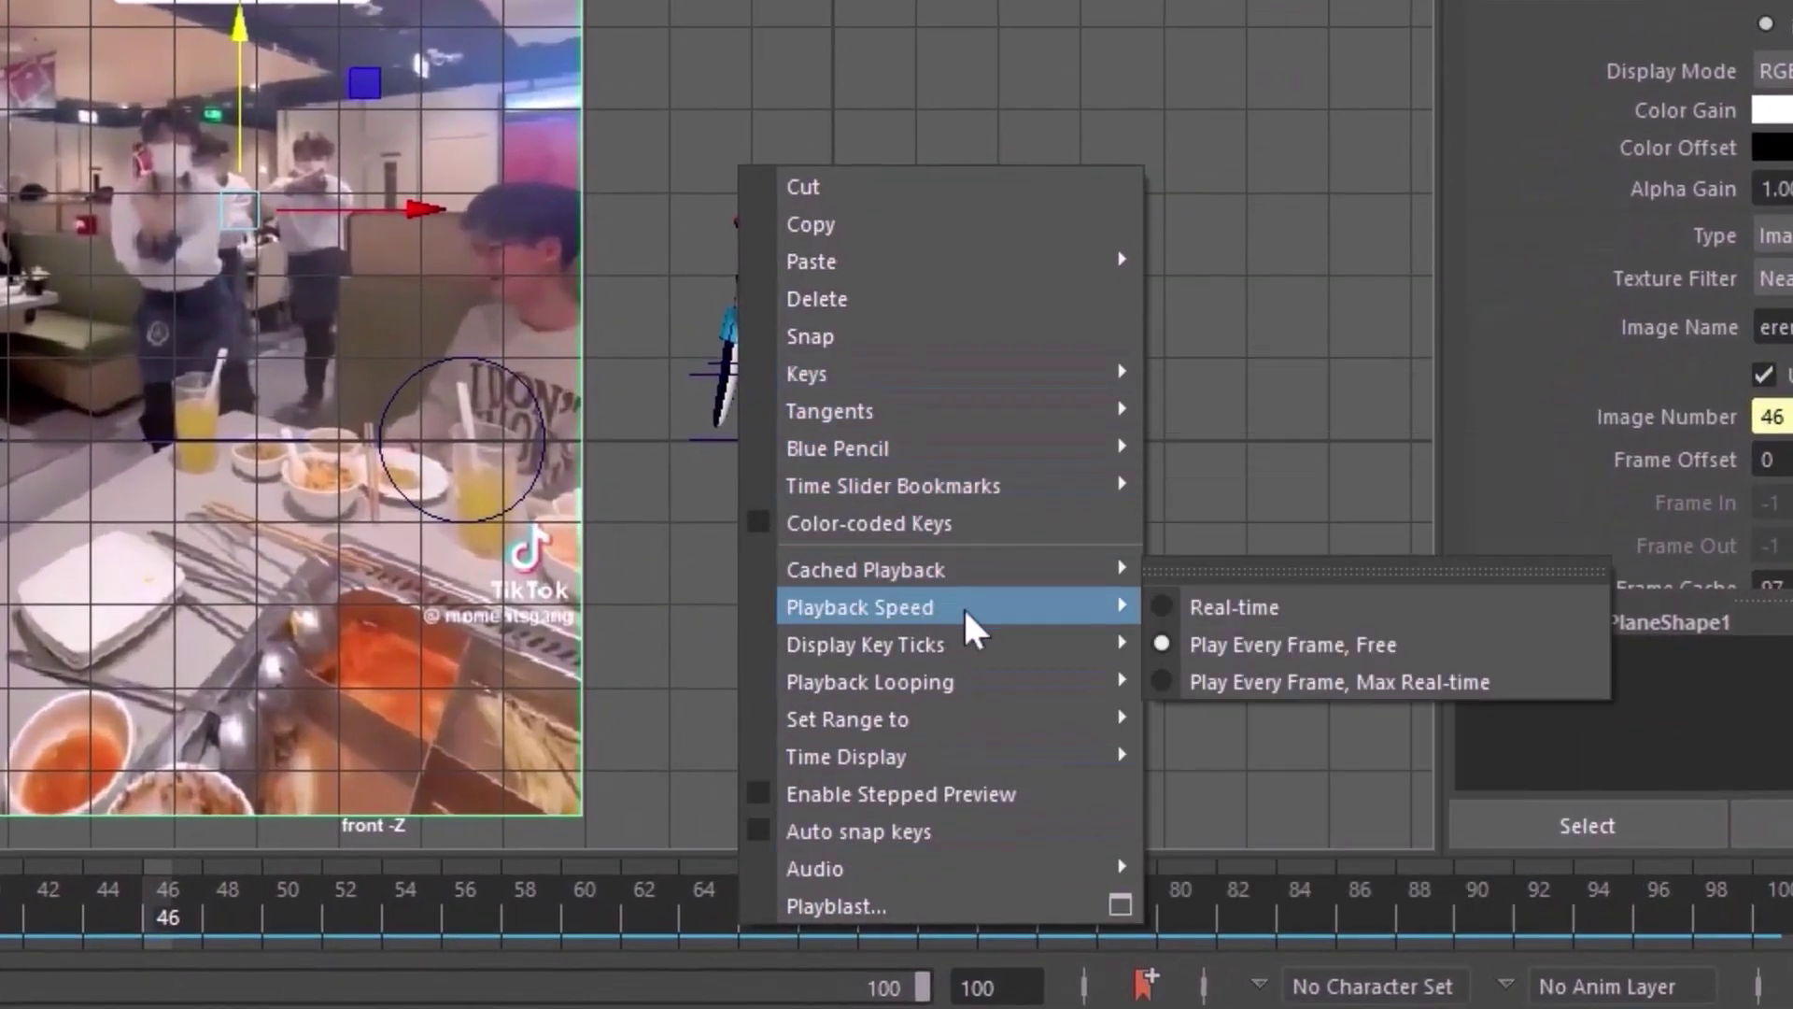
pyautogui.click(1197, 605)
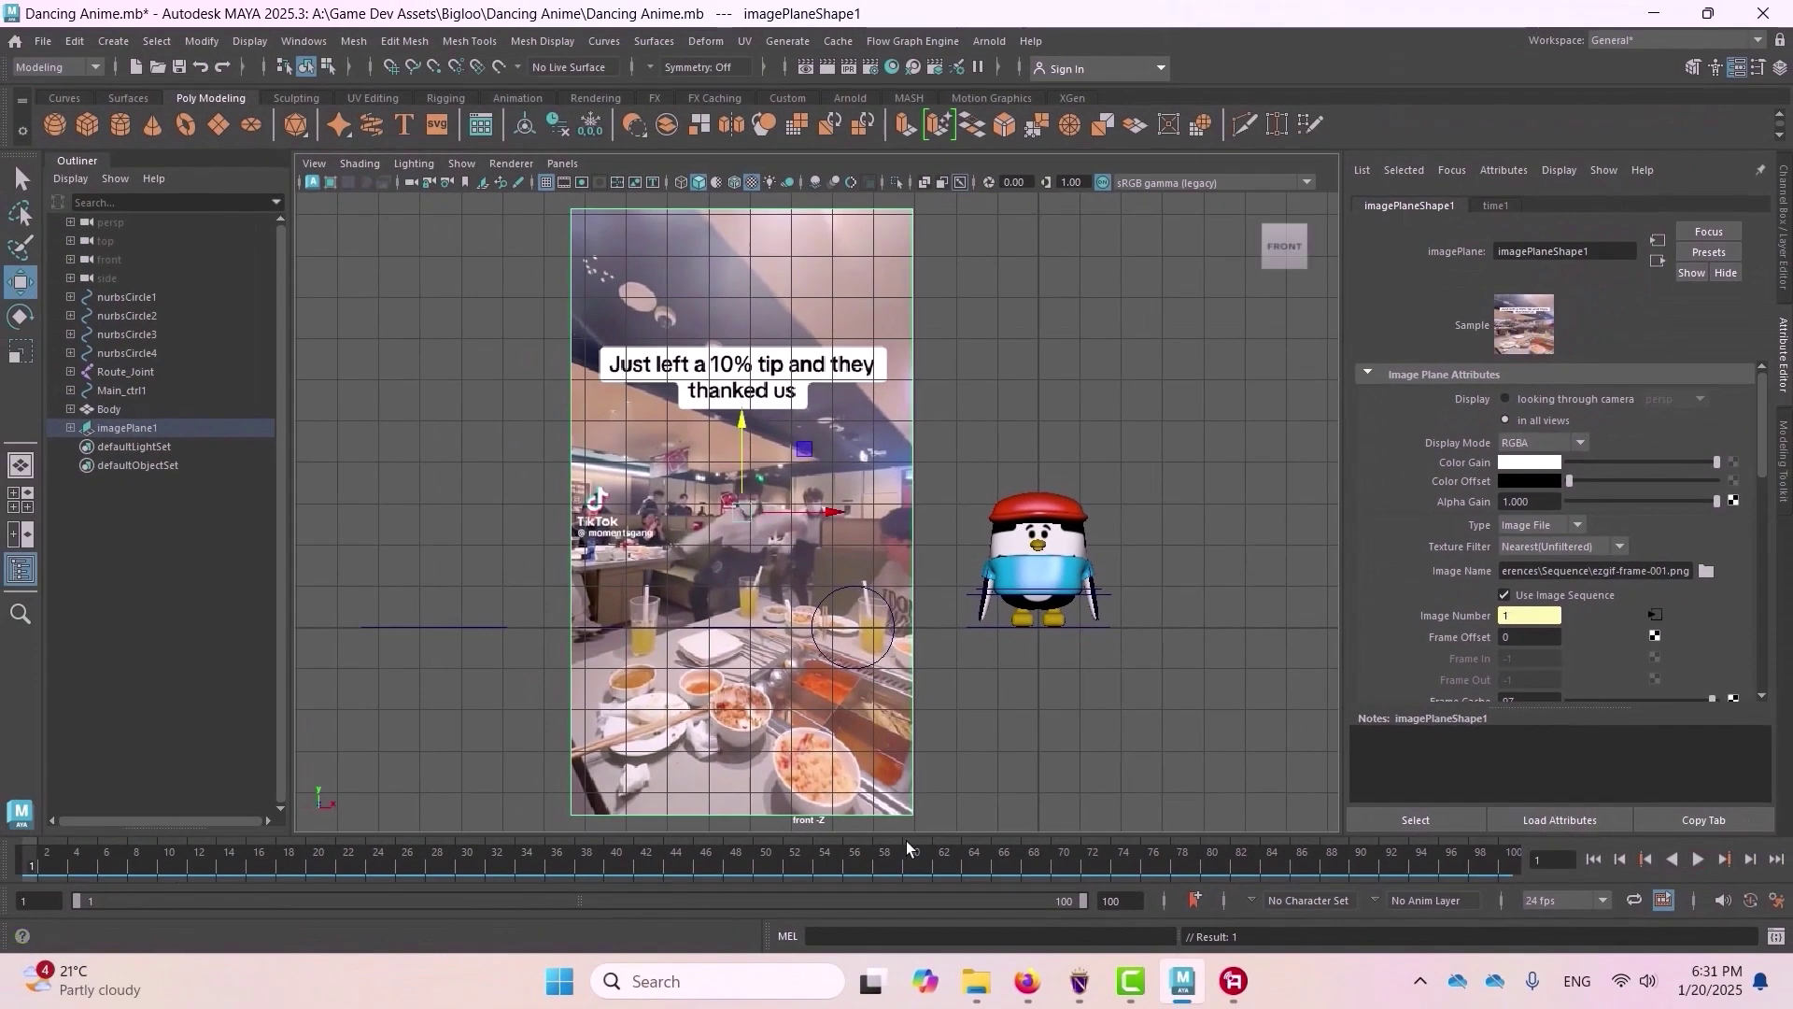
# Step: Play and scrub the timeline to check the video, then set the Frame Offset to -49
pyautogui.click(1696, 861)
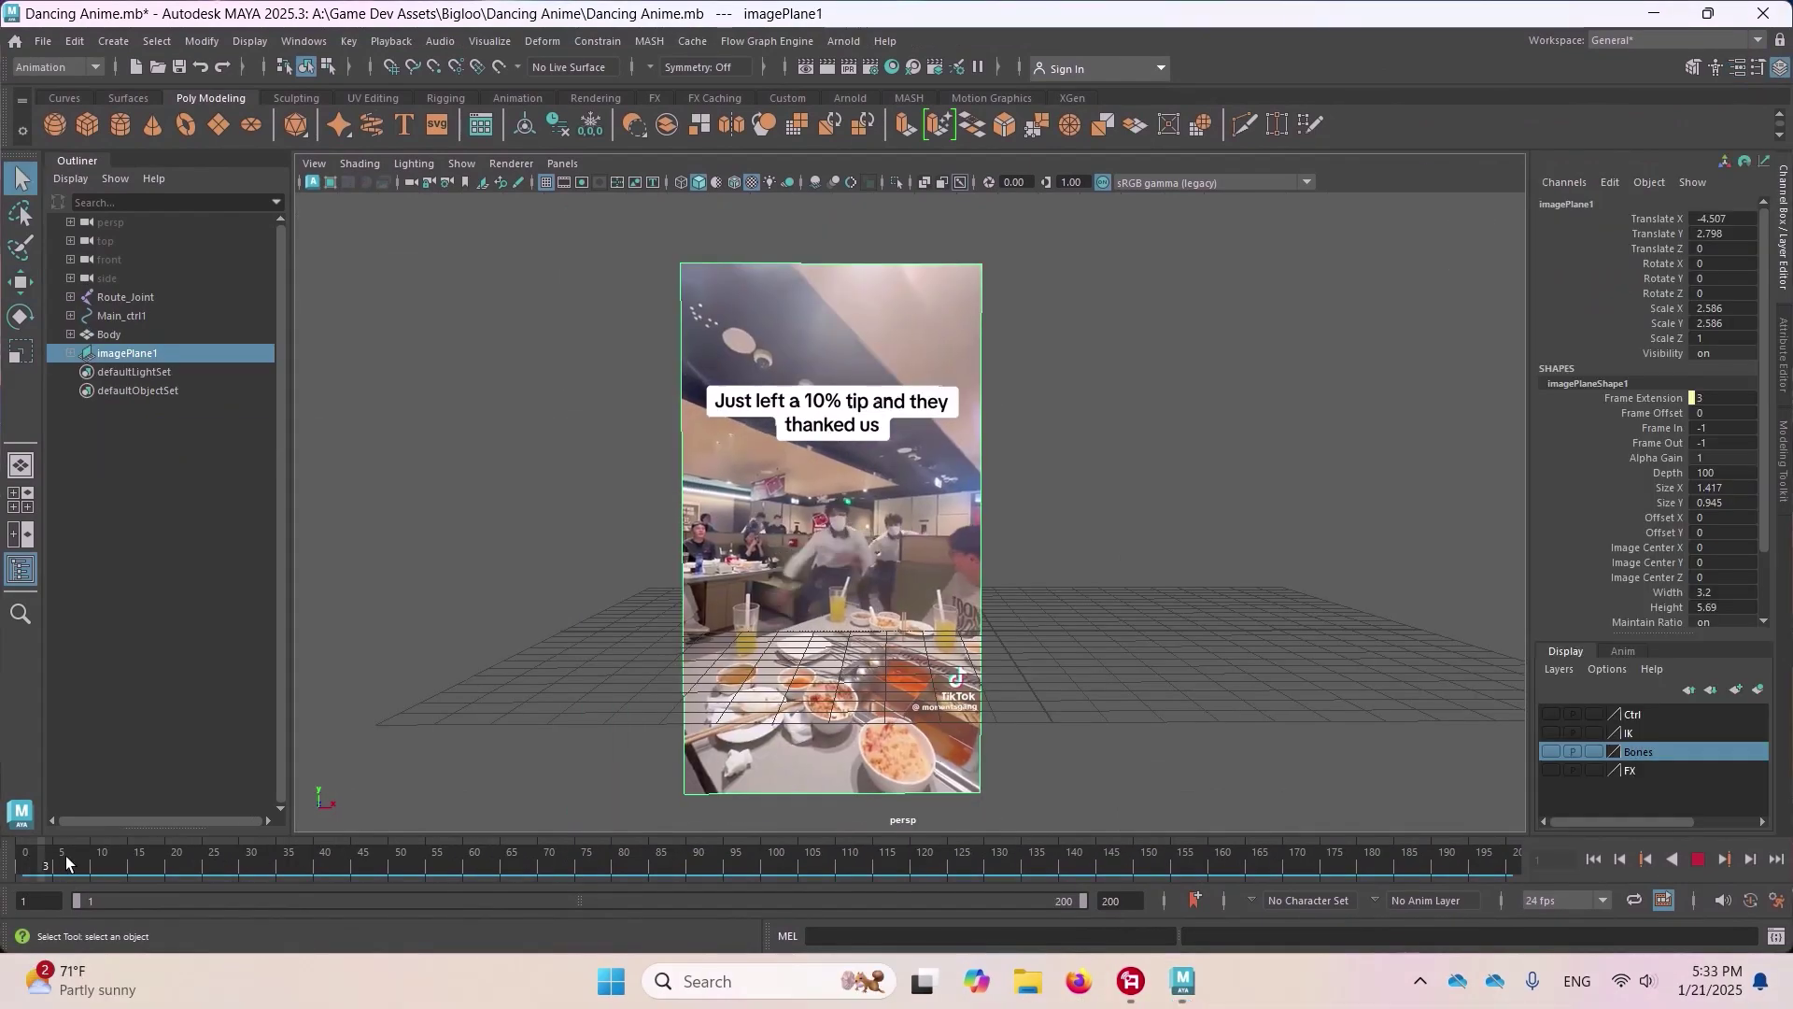
pyautogui.moveTo(66, 863)
pyautogui.mouseDown()
pyautogui.moveTo(912, 865)
pyautogui.moveTo(548, 863)
pyautogui.mouseUp()
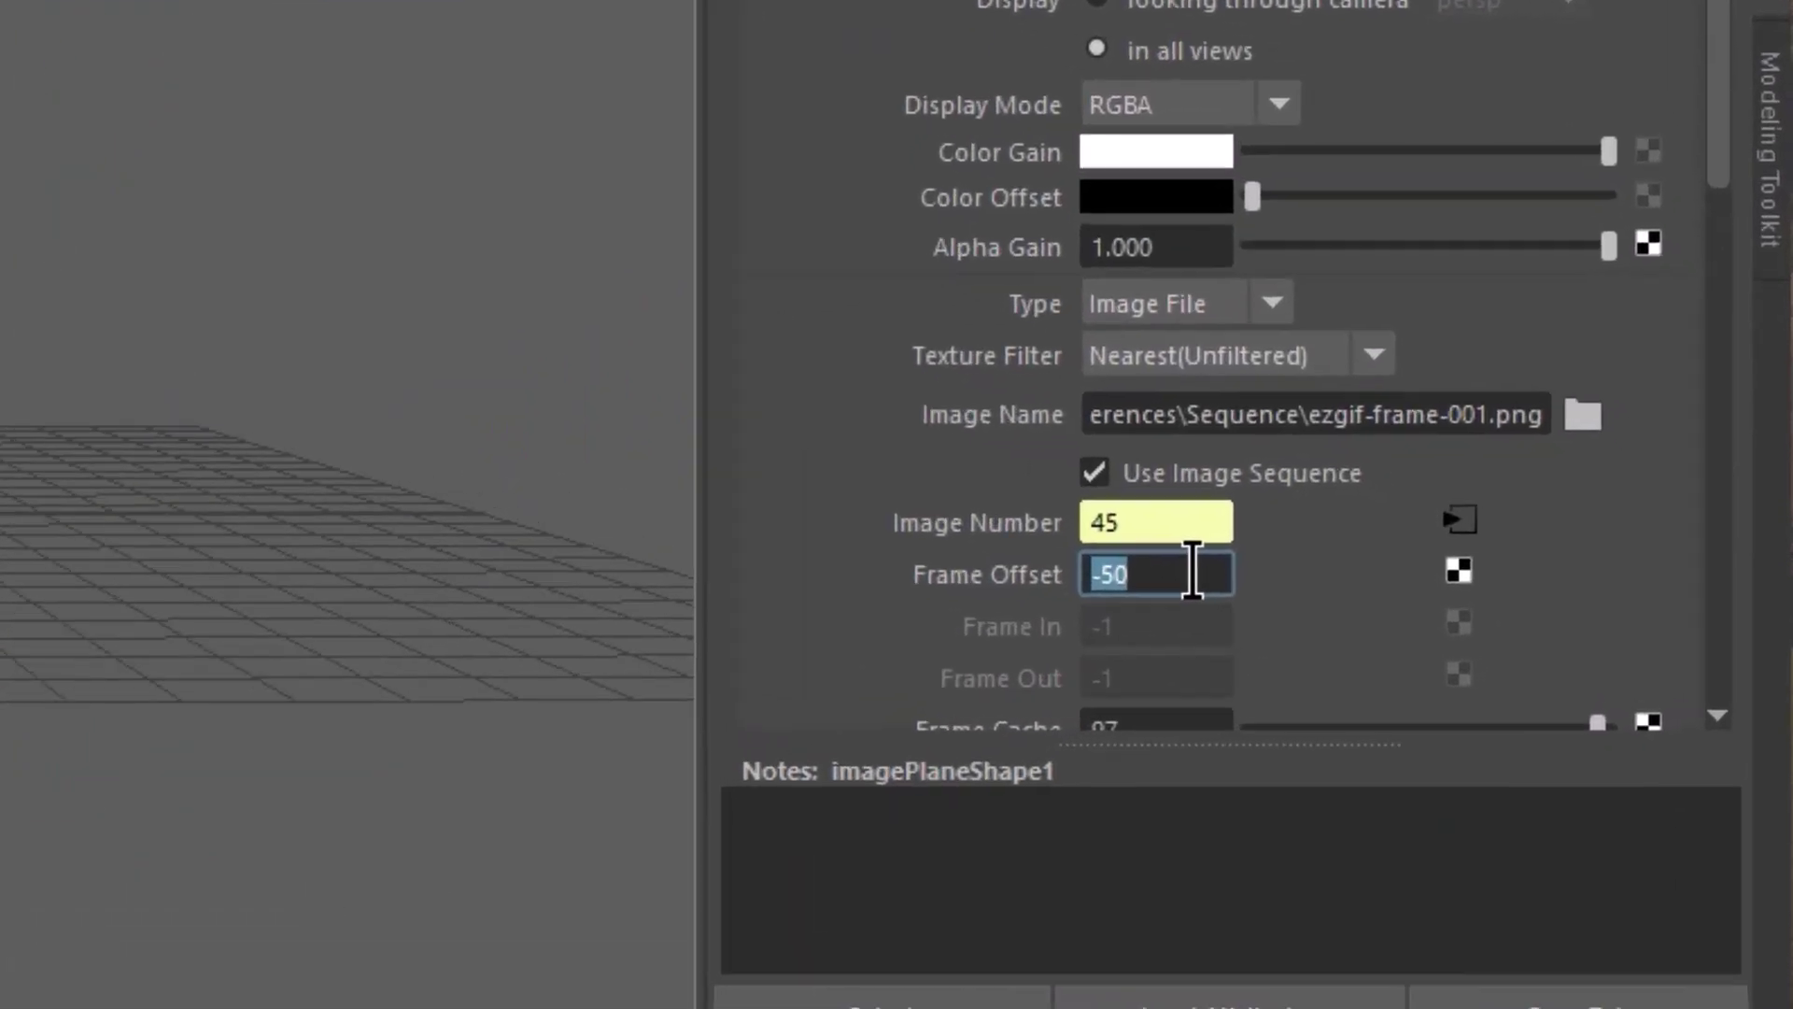
pyautogui.write('-49')
pyautogui.press('Return')
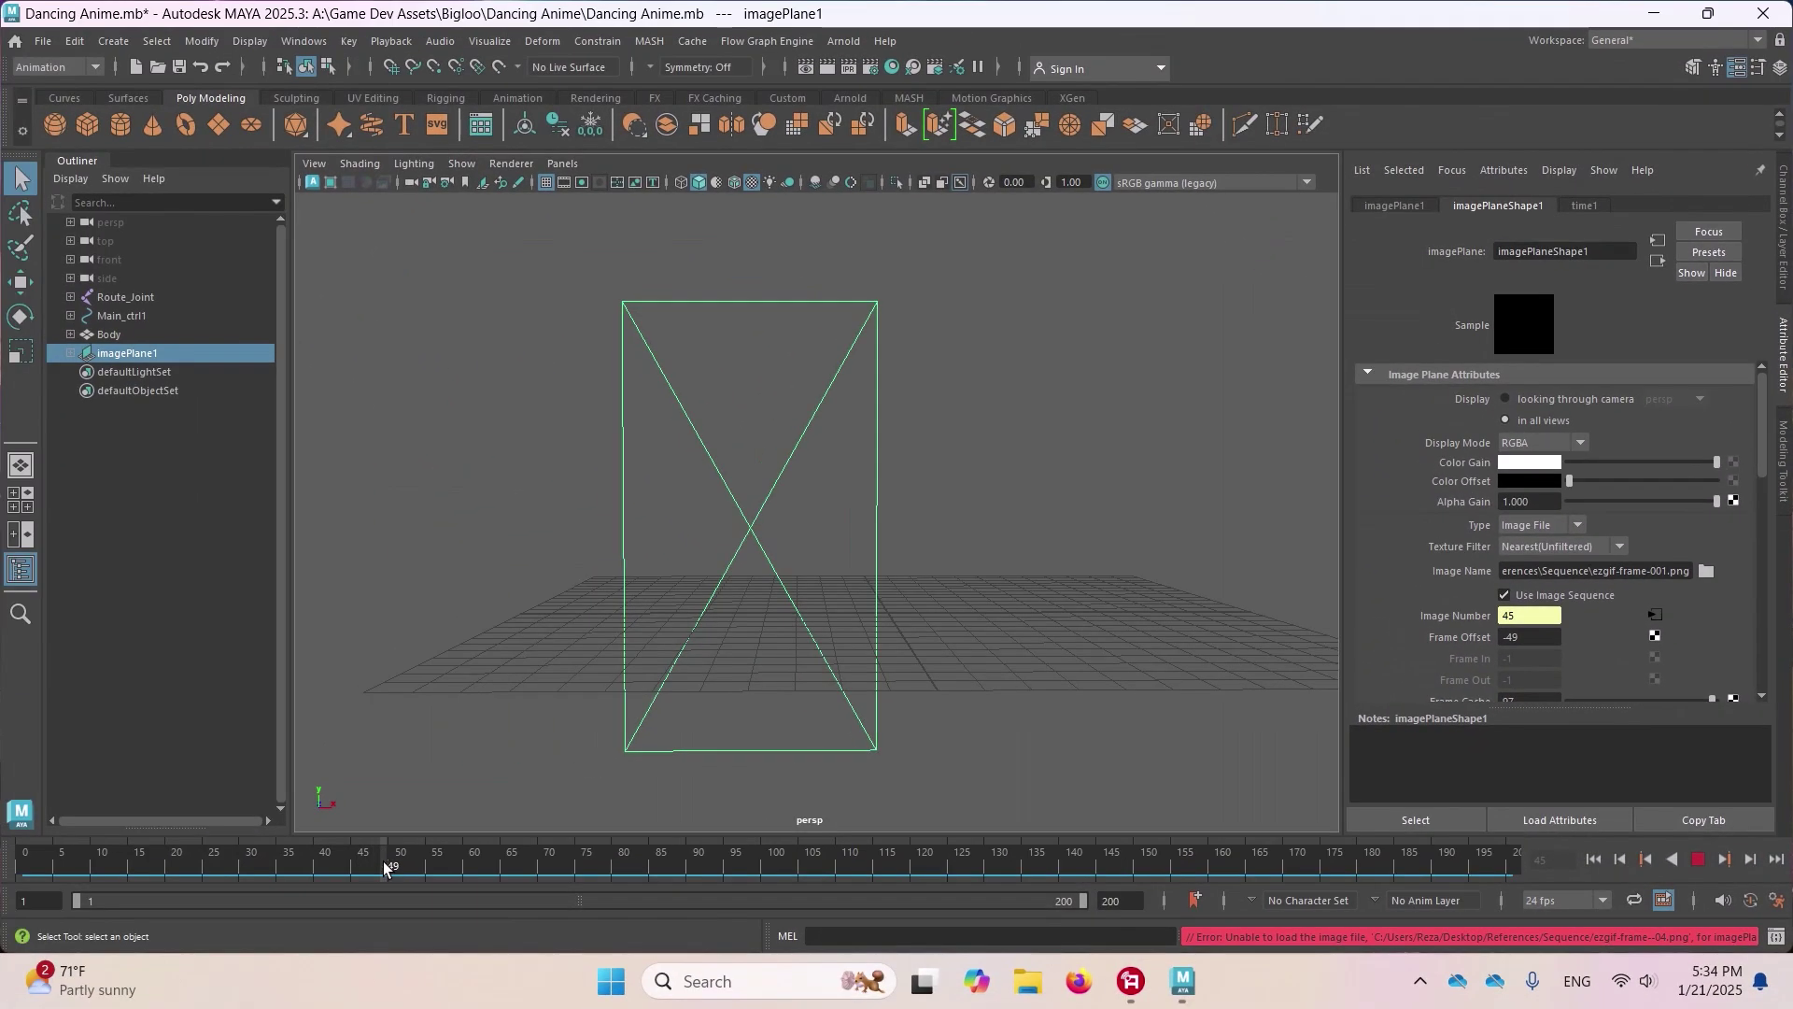
# Step: Check frame 50 on the timeline, then change the Frame Offset to -99
pyautogui.click(393, 868)
pyautogui.moveTo(392, 868)
pyautogui.mouseDown()
pyautogui.moveTo(819, 869)
pyautogui.moveTo(358, 874)
pyautogui.moveTo(399, 872)
pyautogui.mouseUp()
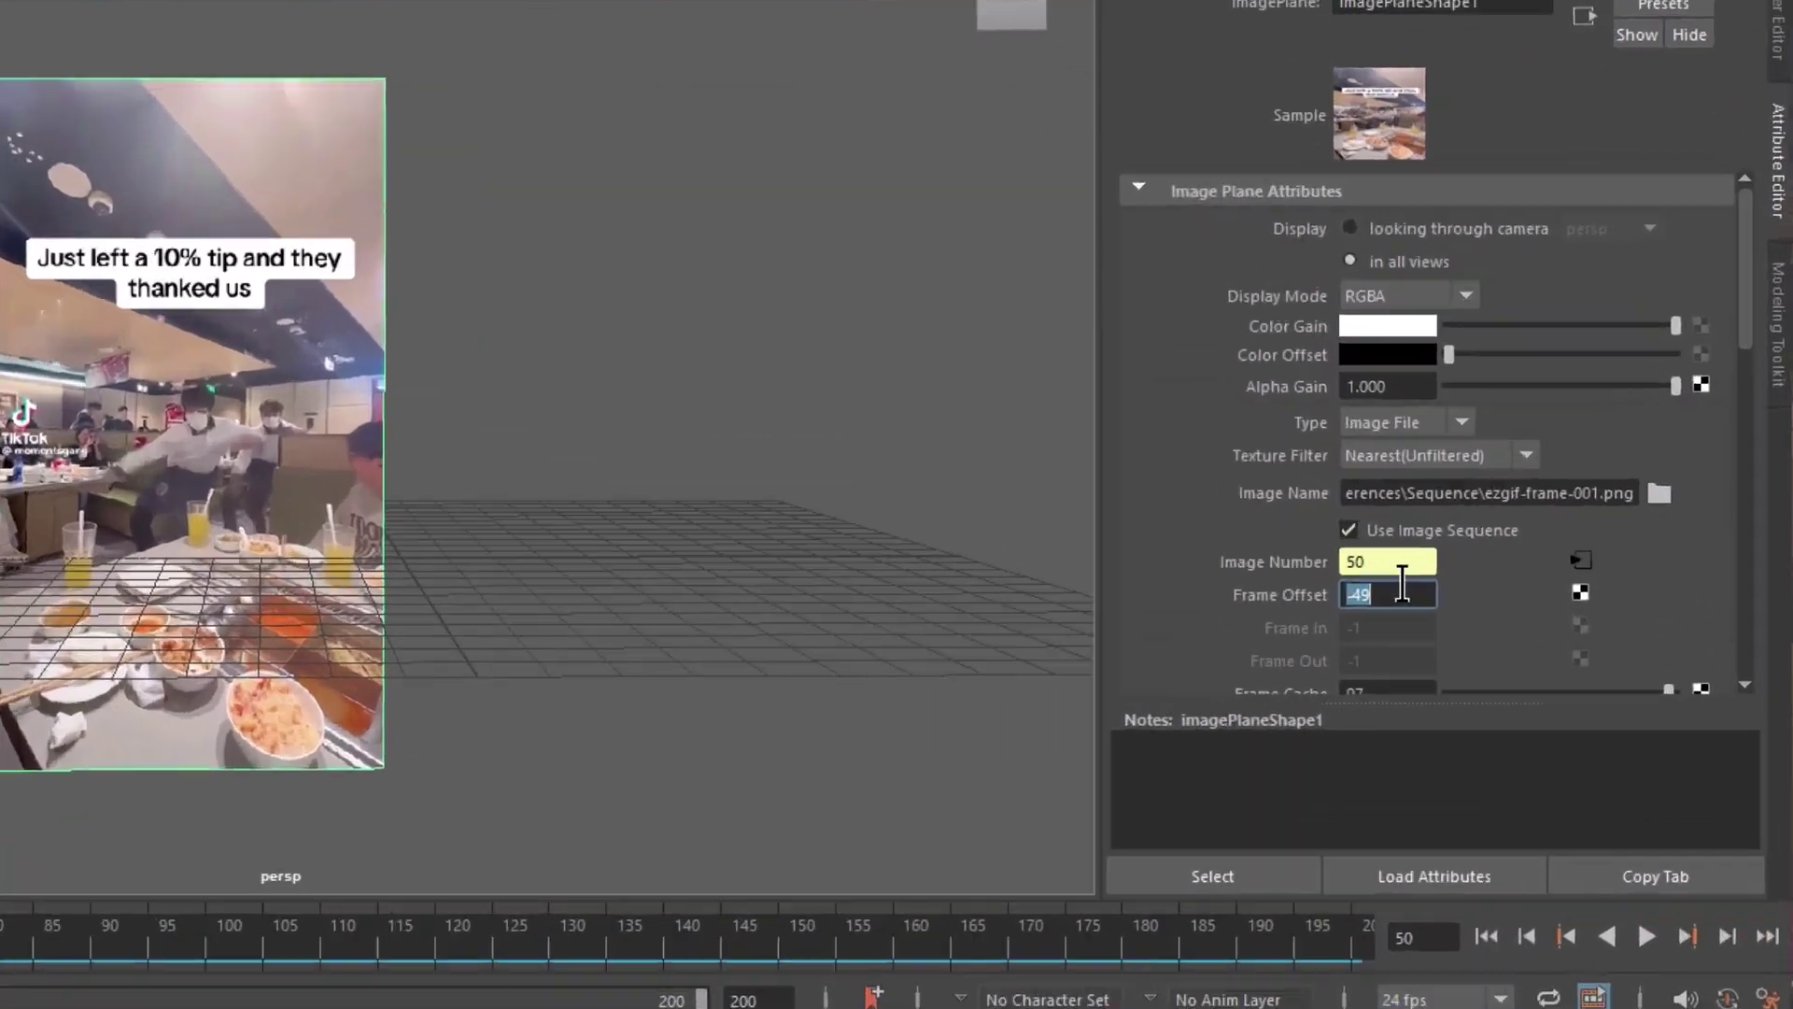
pyautogui.press('BackSpace')
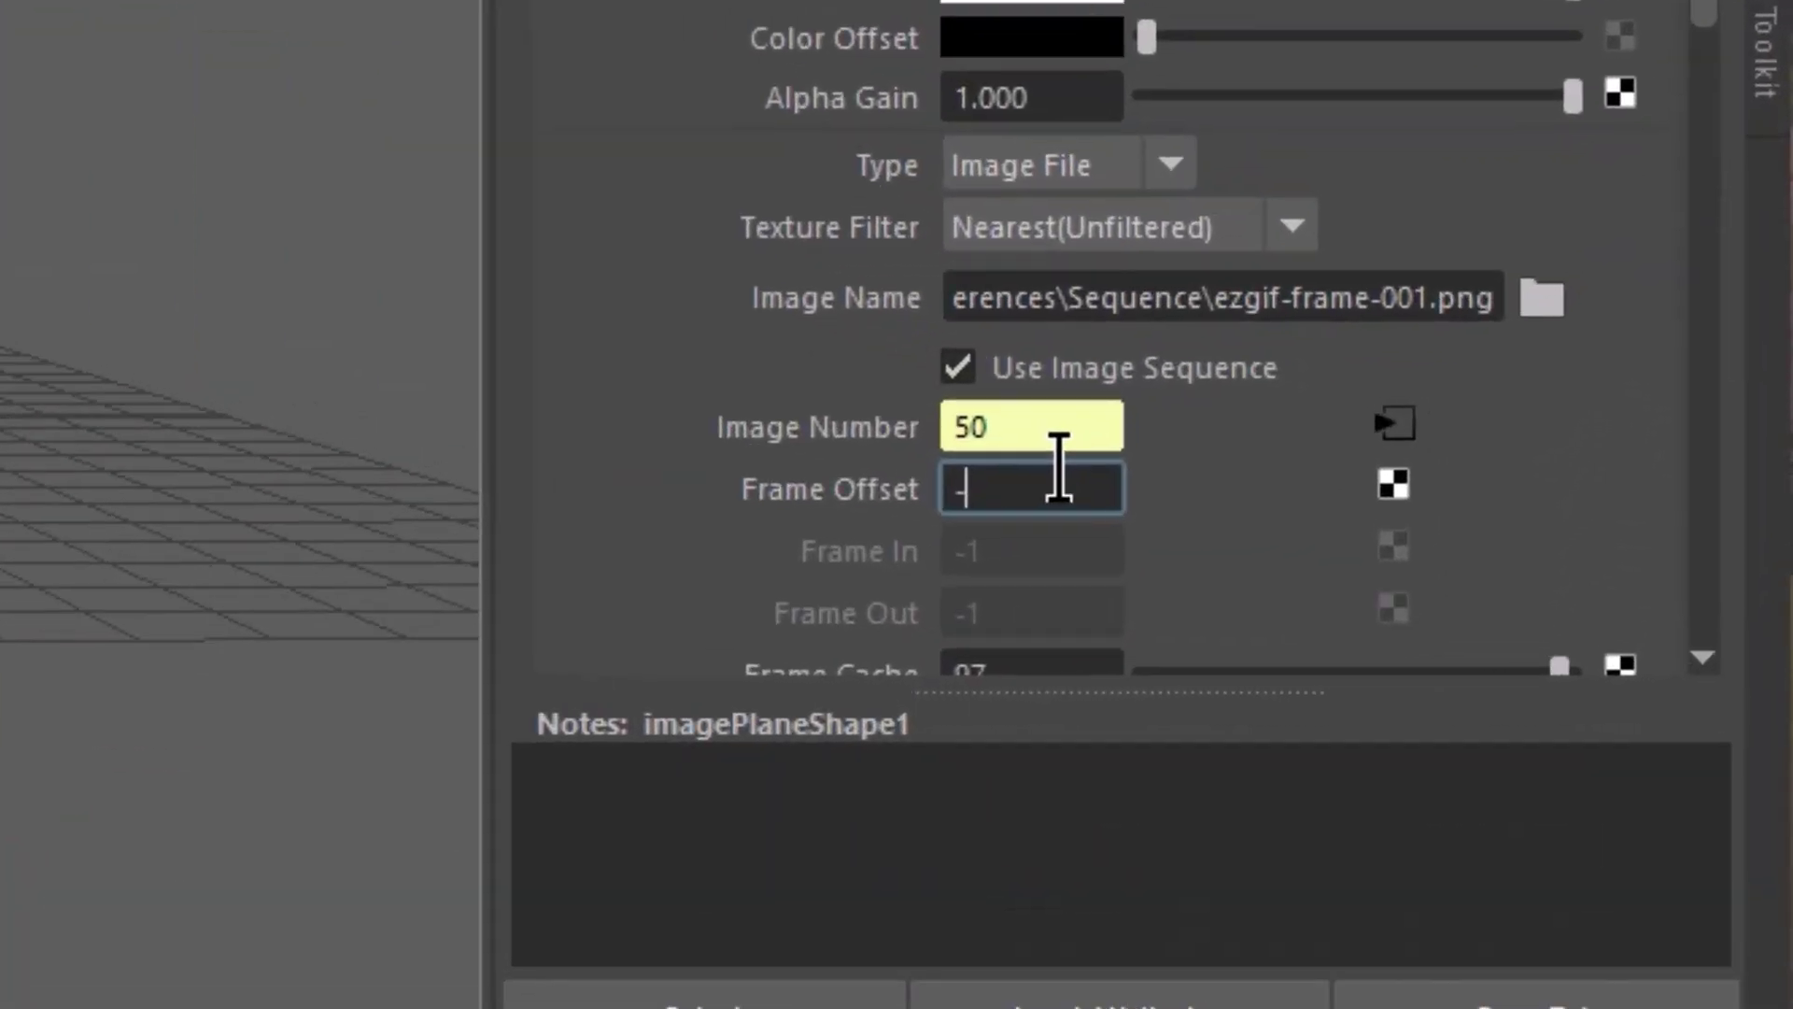
pyautogui.write('-')
pyautogui.press('Return')
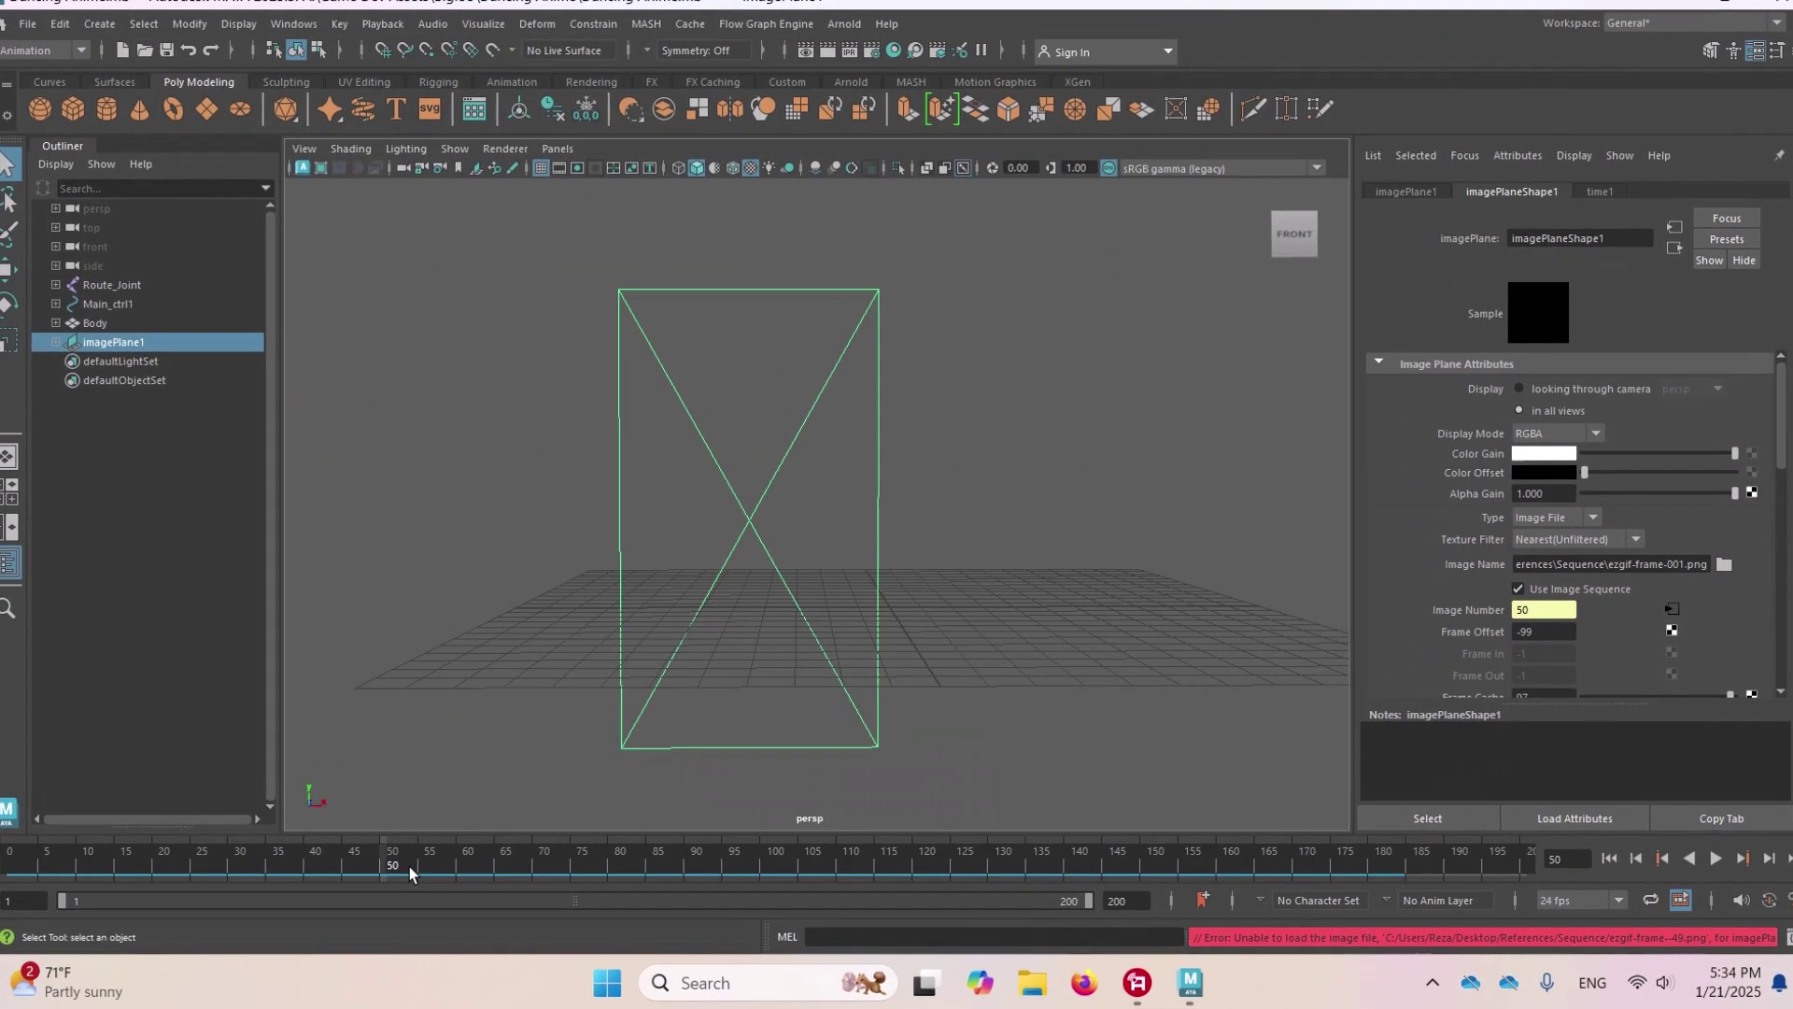